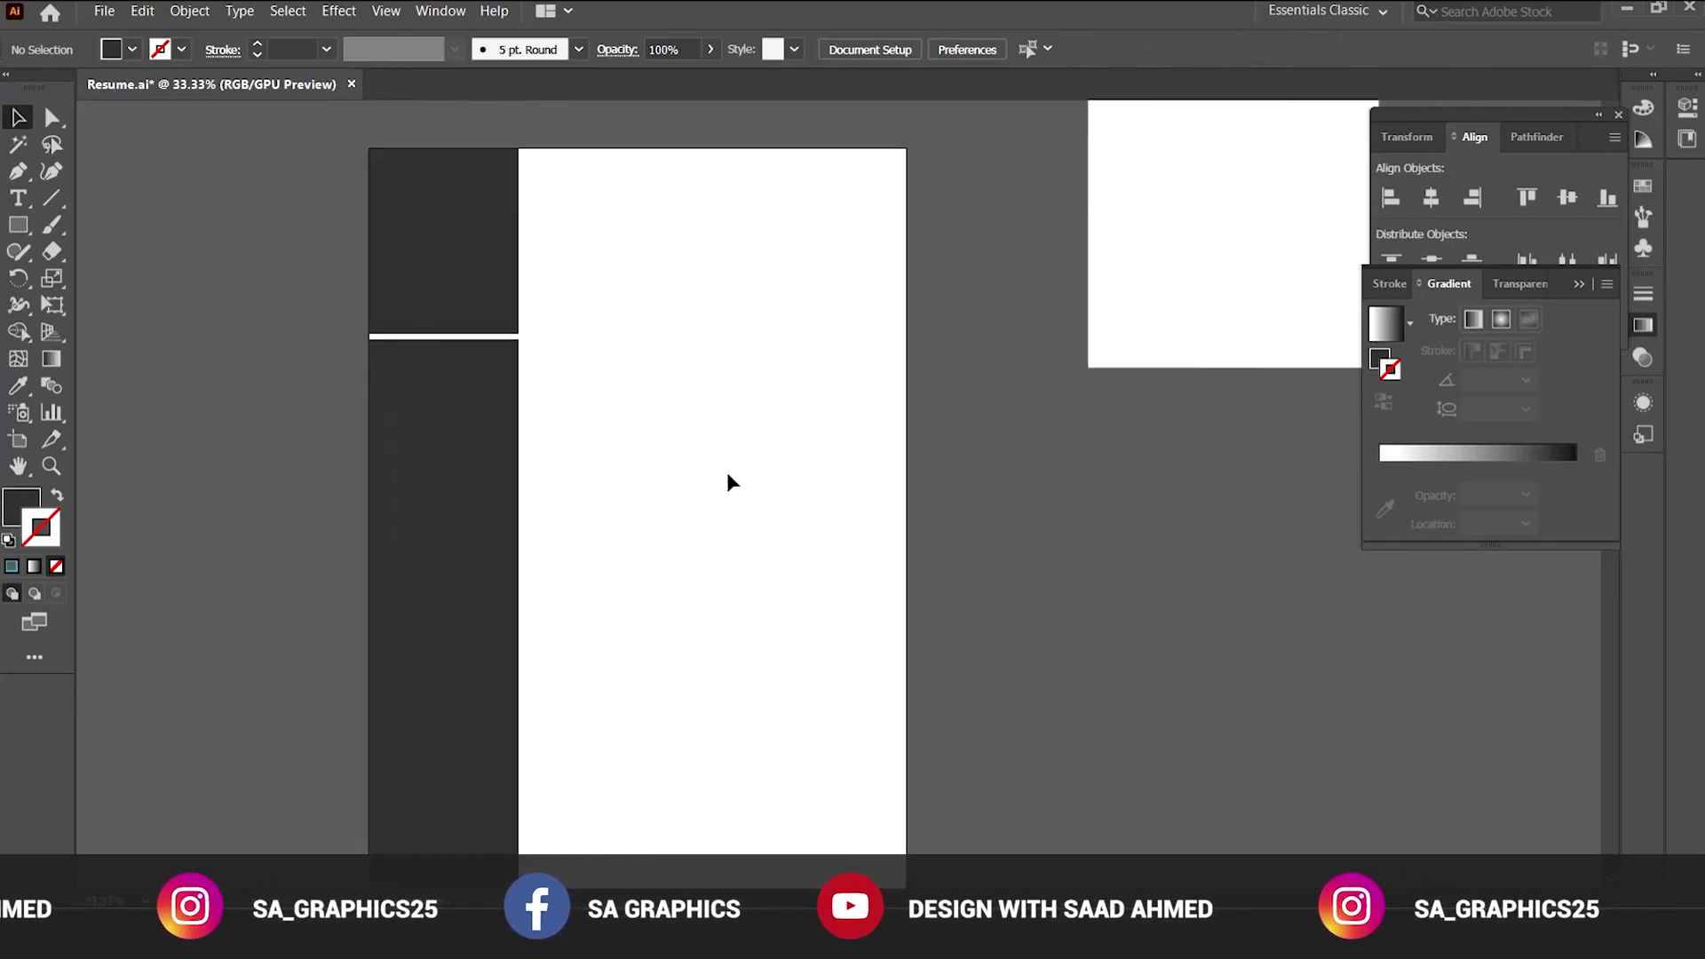
scroll(728, 481, "down", 1)
Zoom out to 25% and scroll so the whole artboard and colour swatches are visible.
key("ctrl+minus")
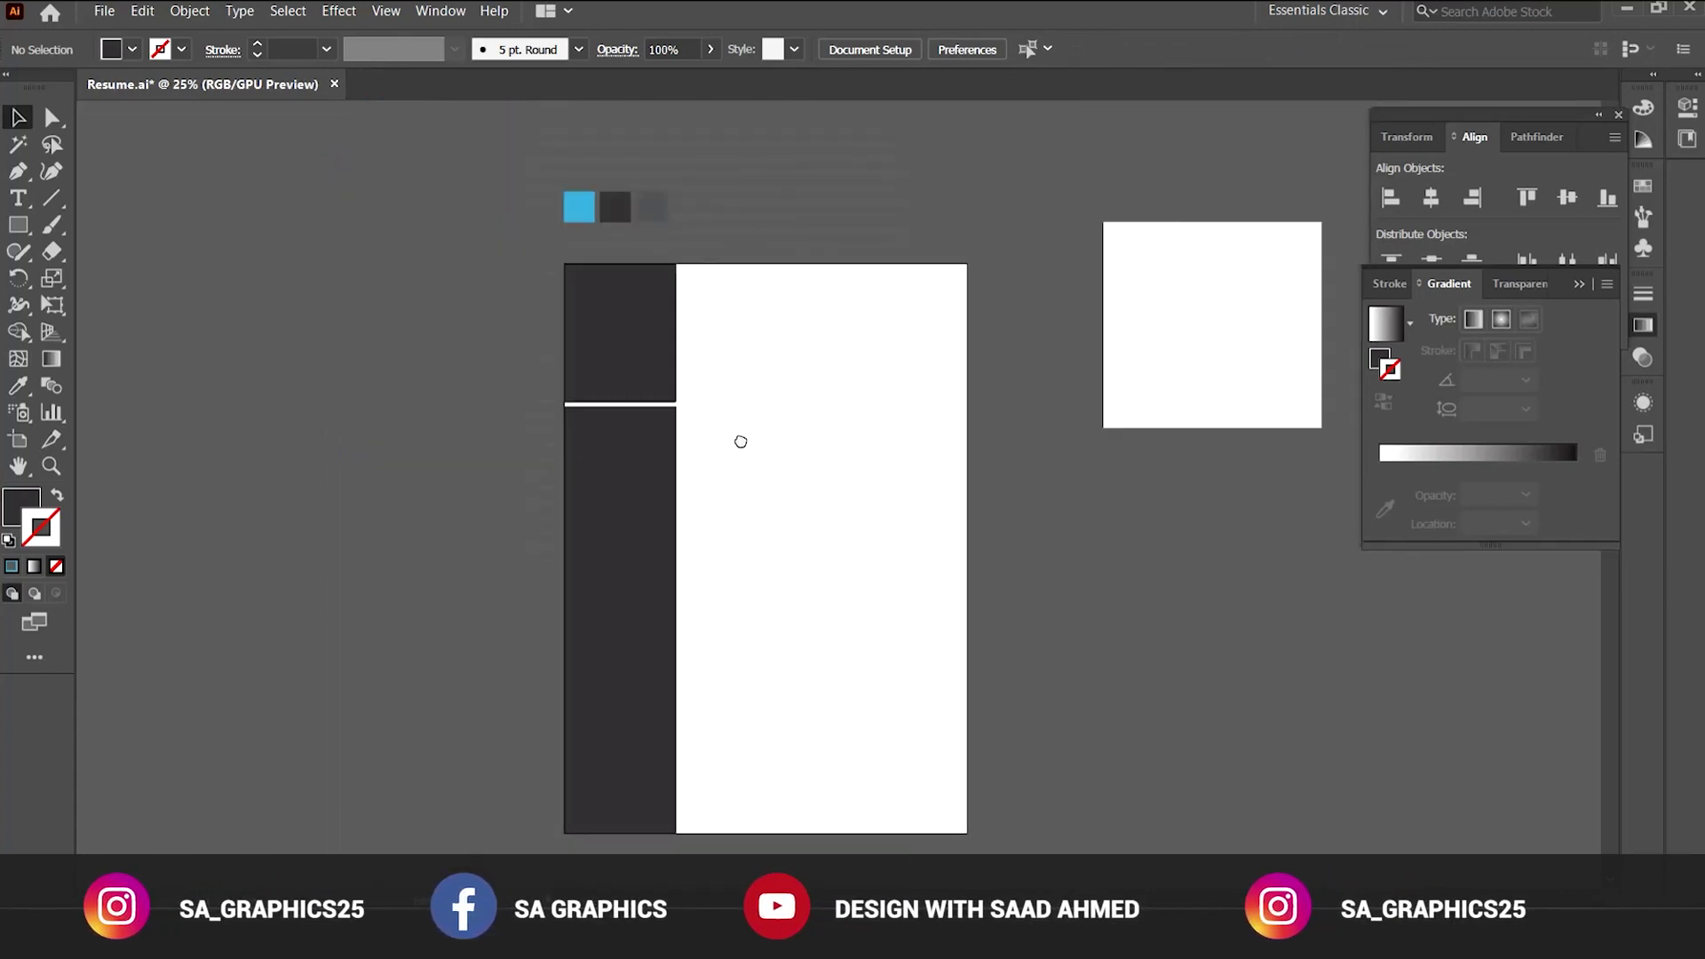
scroll(648, 413, "right", 3)
Draw a rectangle covering the whole resume page.
left_click(18, 227)
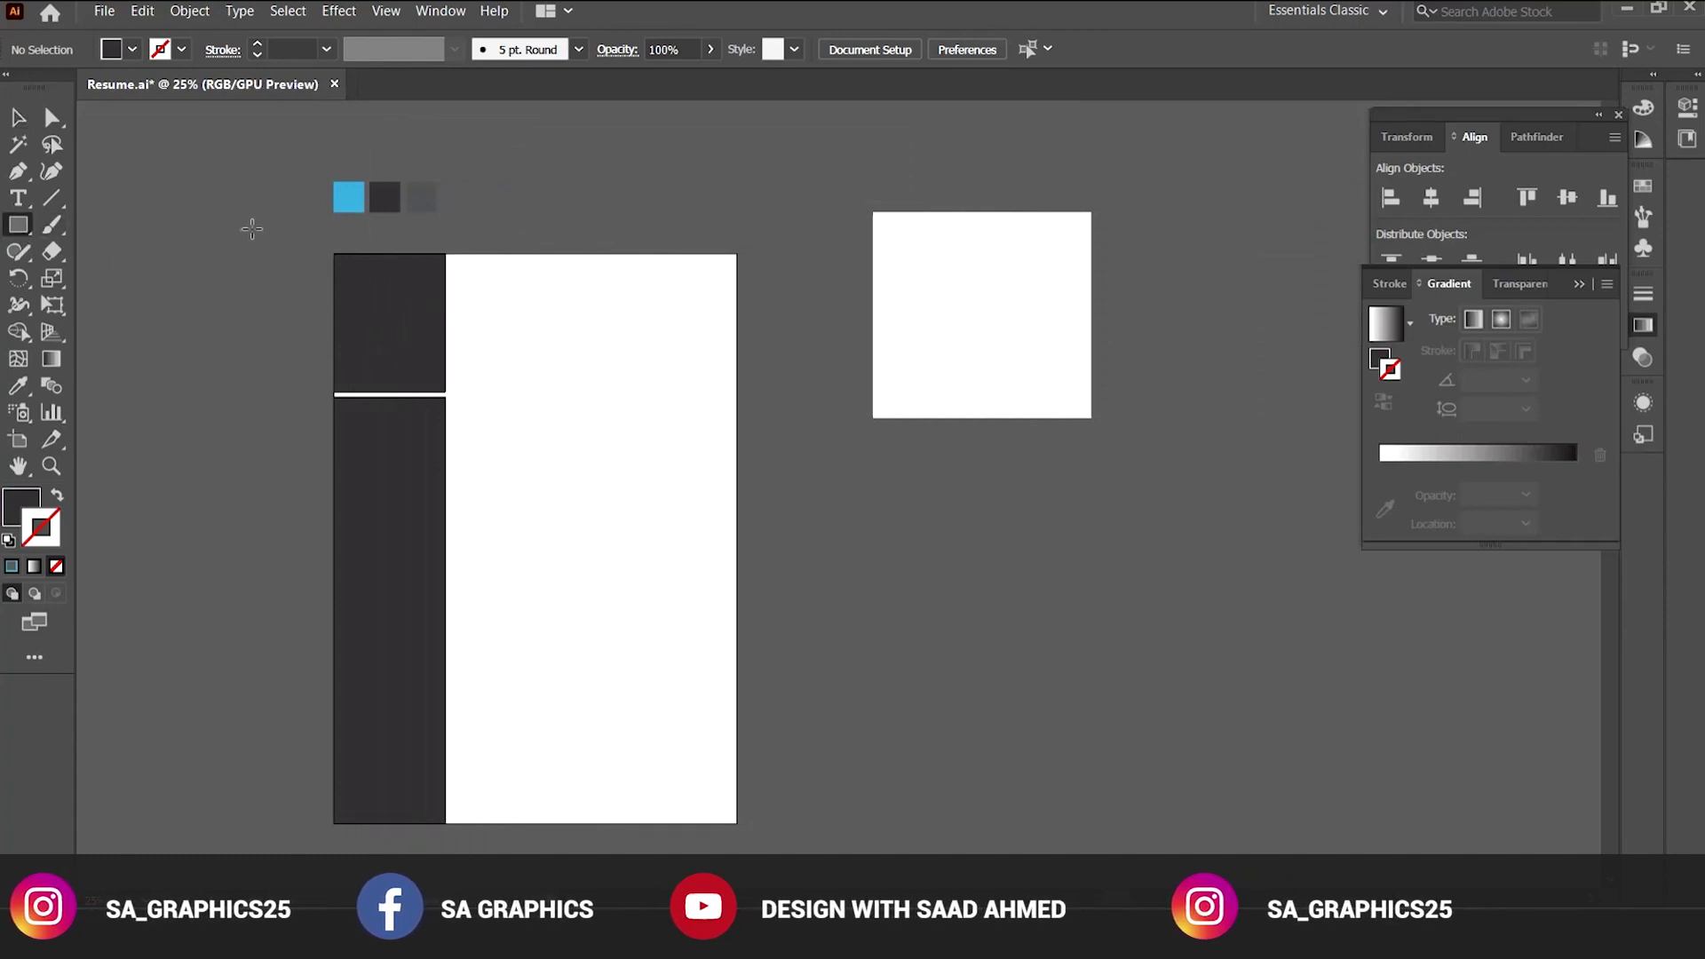
left_click_drag(330, 255, 737, 822)
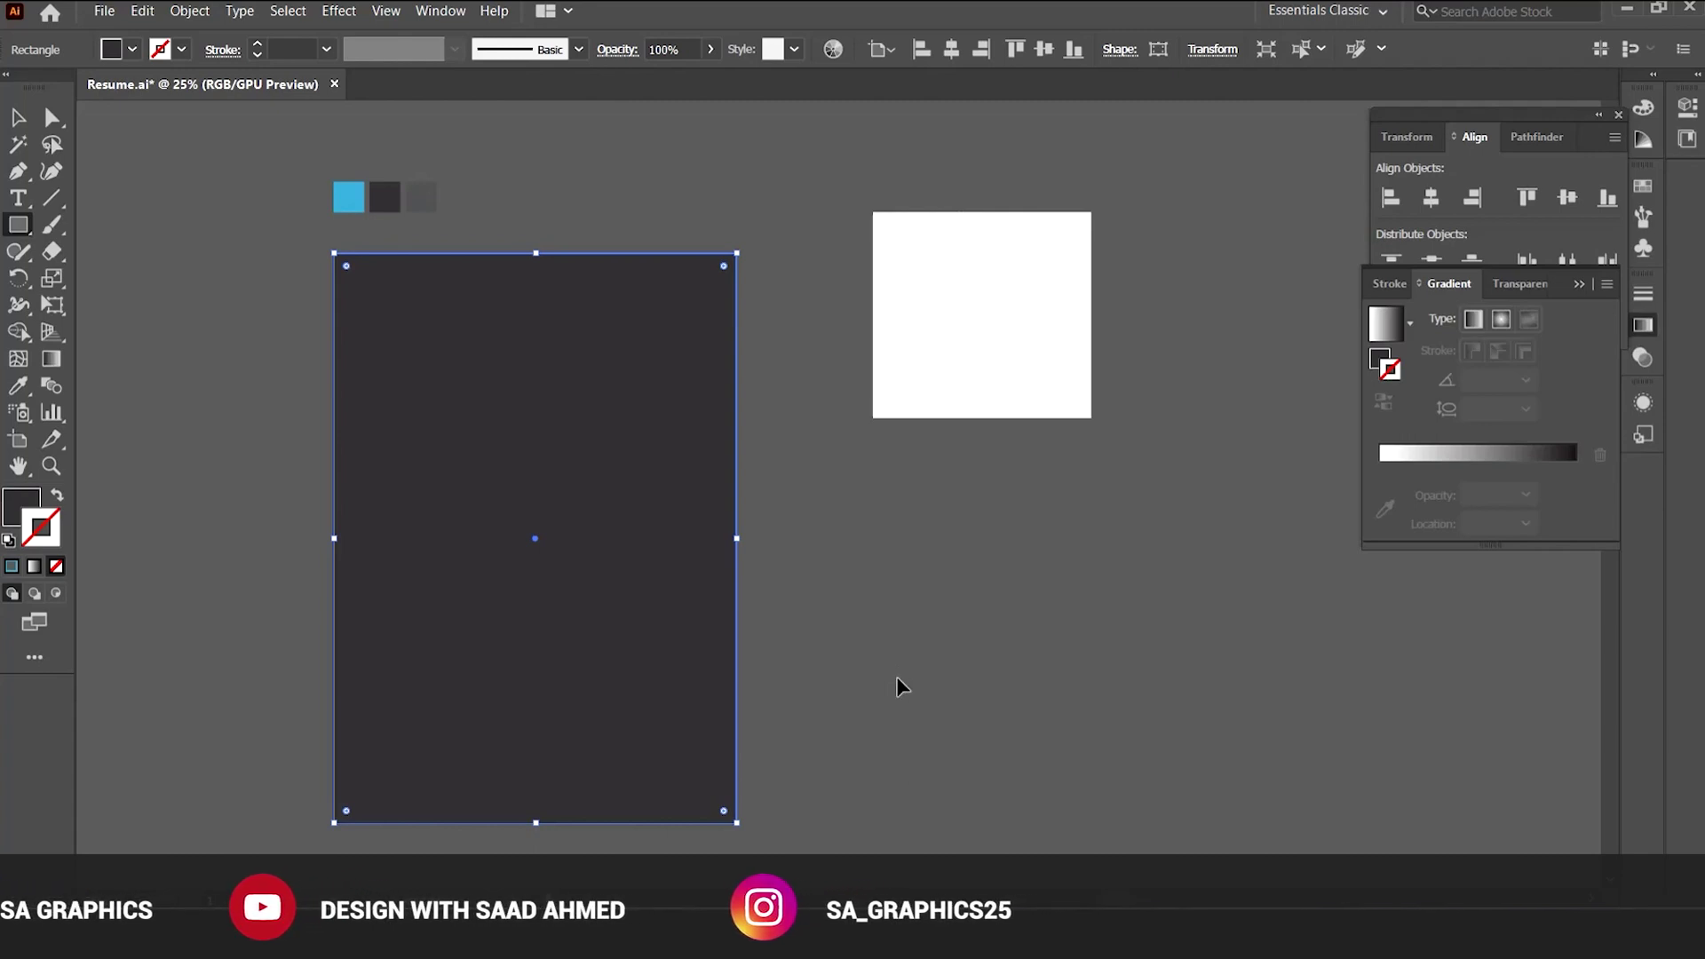
key("v")
left_click(879, 643)
Fill the page-sized rectangle with white and deselect it.
left_click(672, 410)
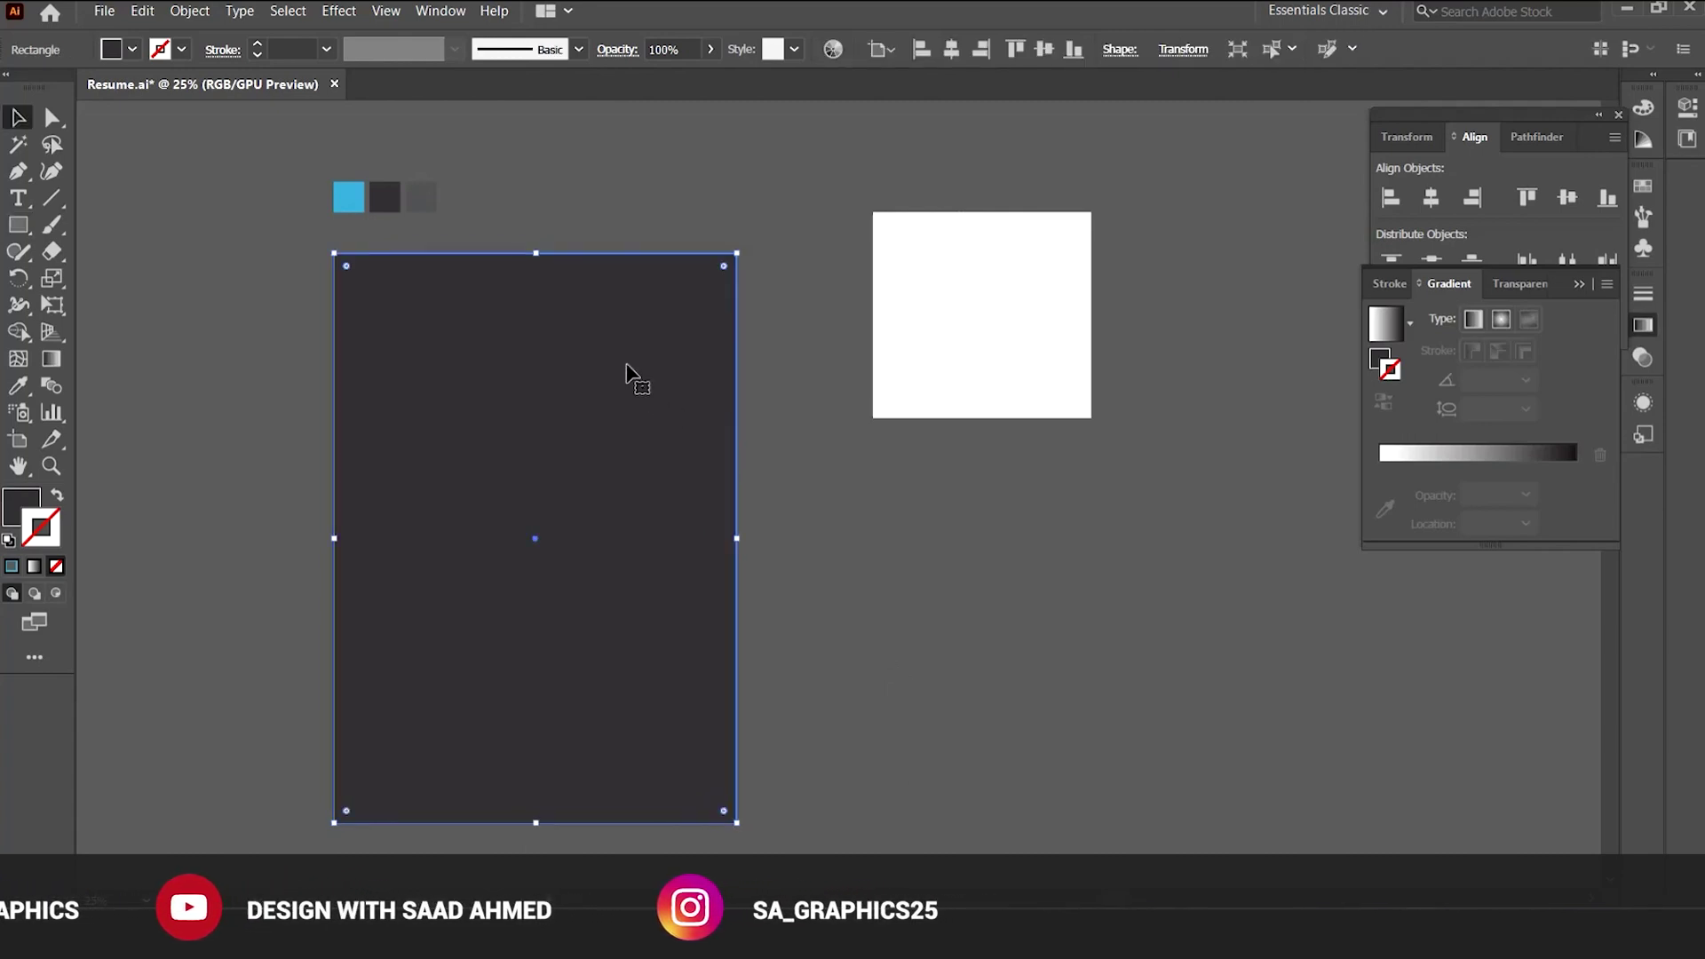
left_click(133, 51)
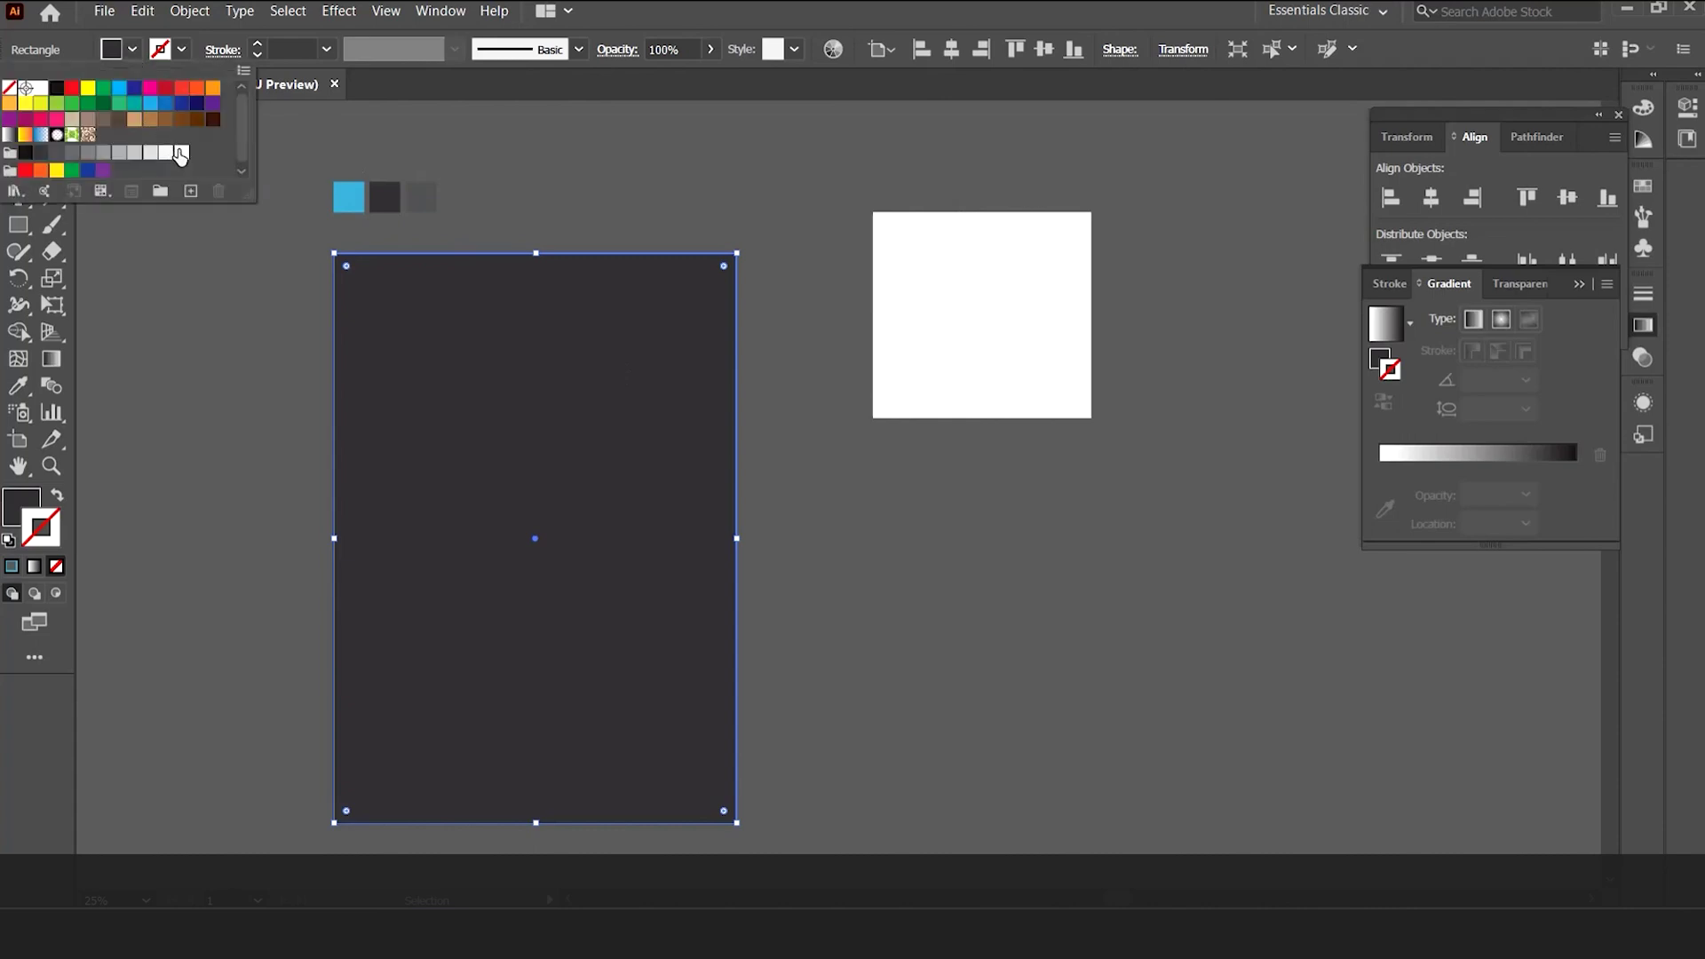
left_click(182, 152)
left_click(530, 191)
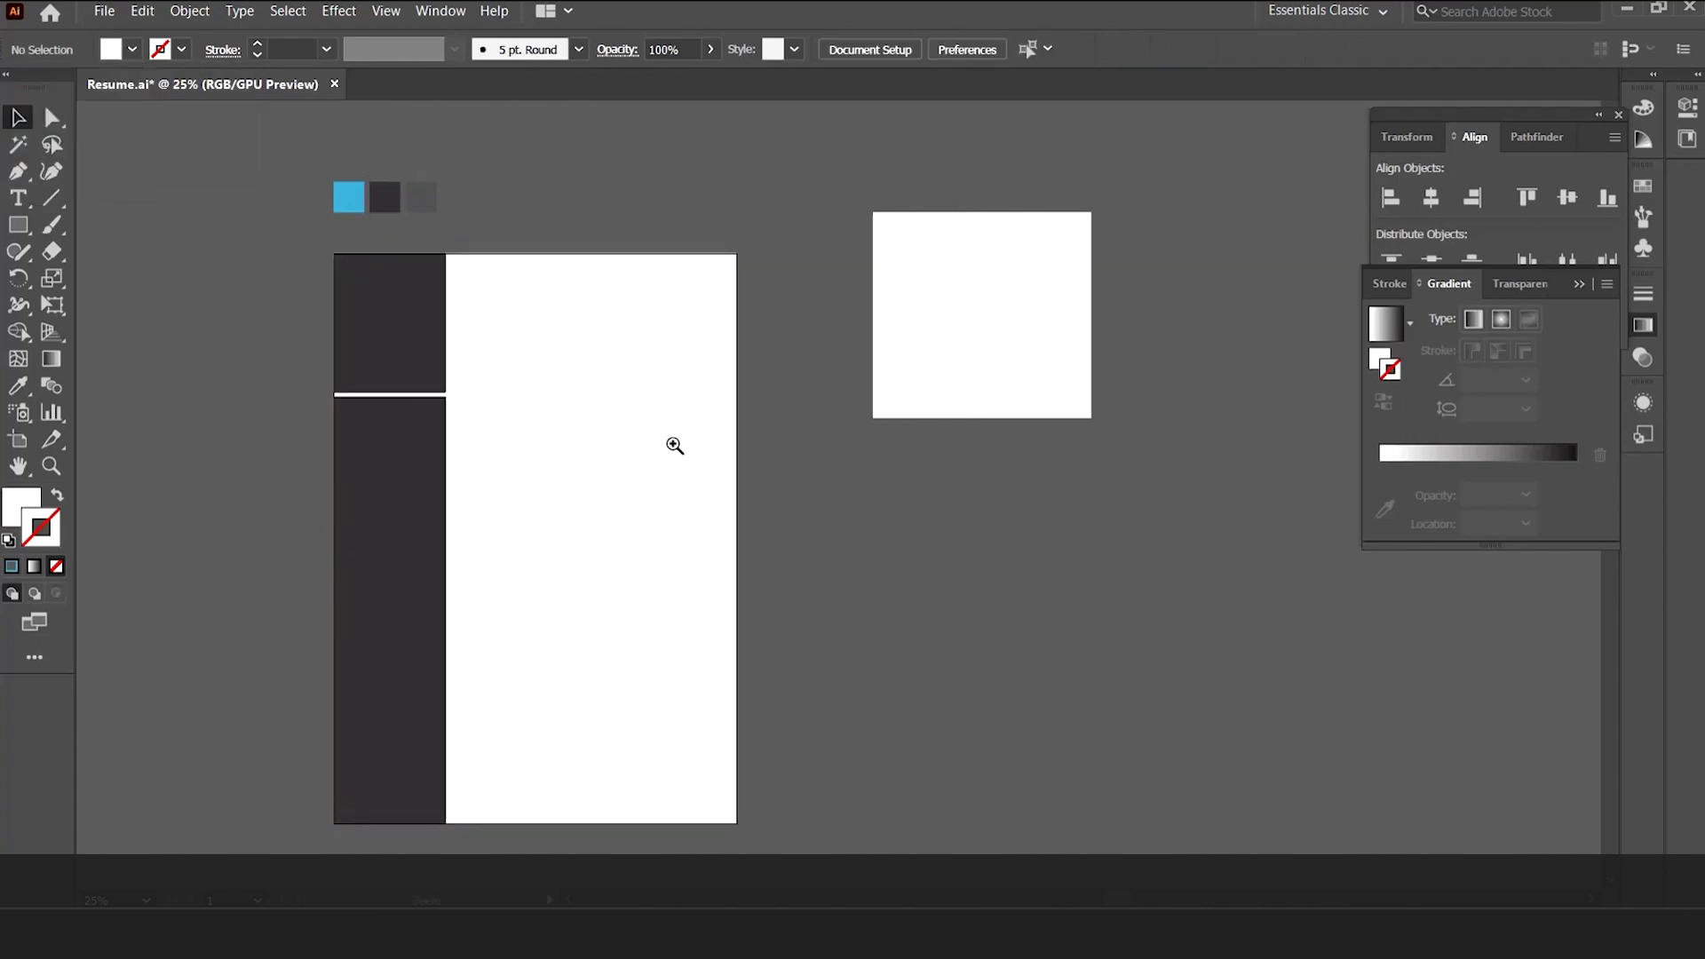
key("ctrl+equal")
left_click(779, 390)
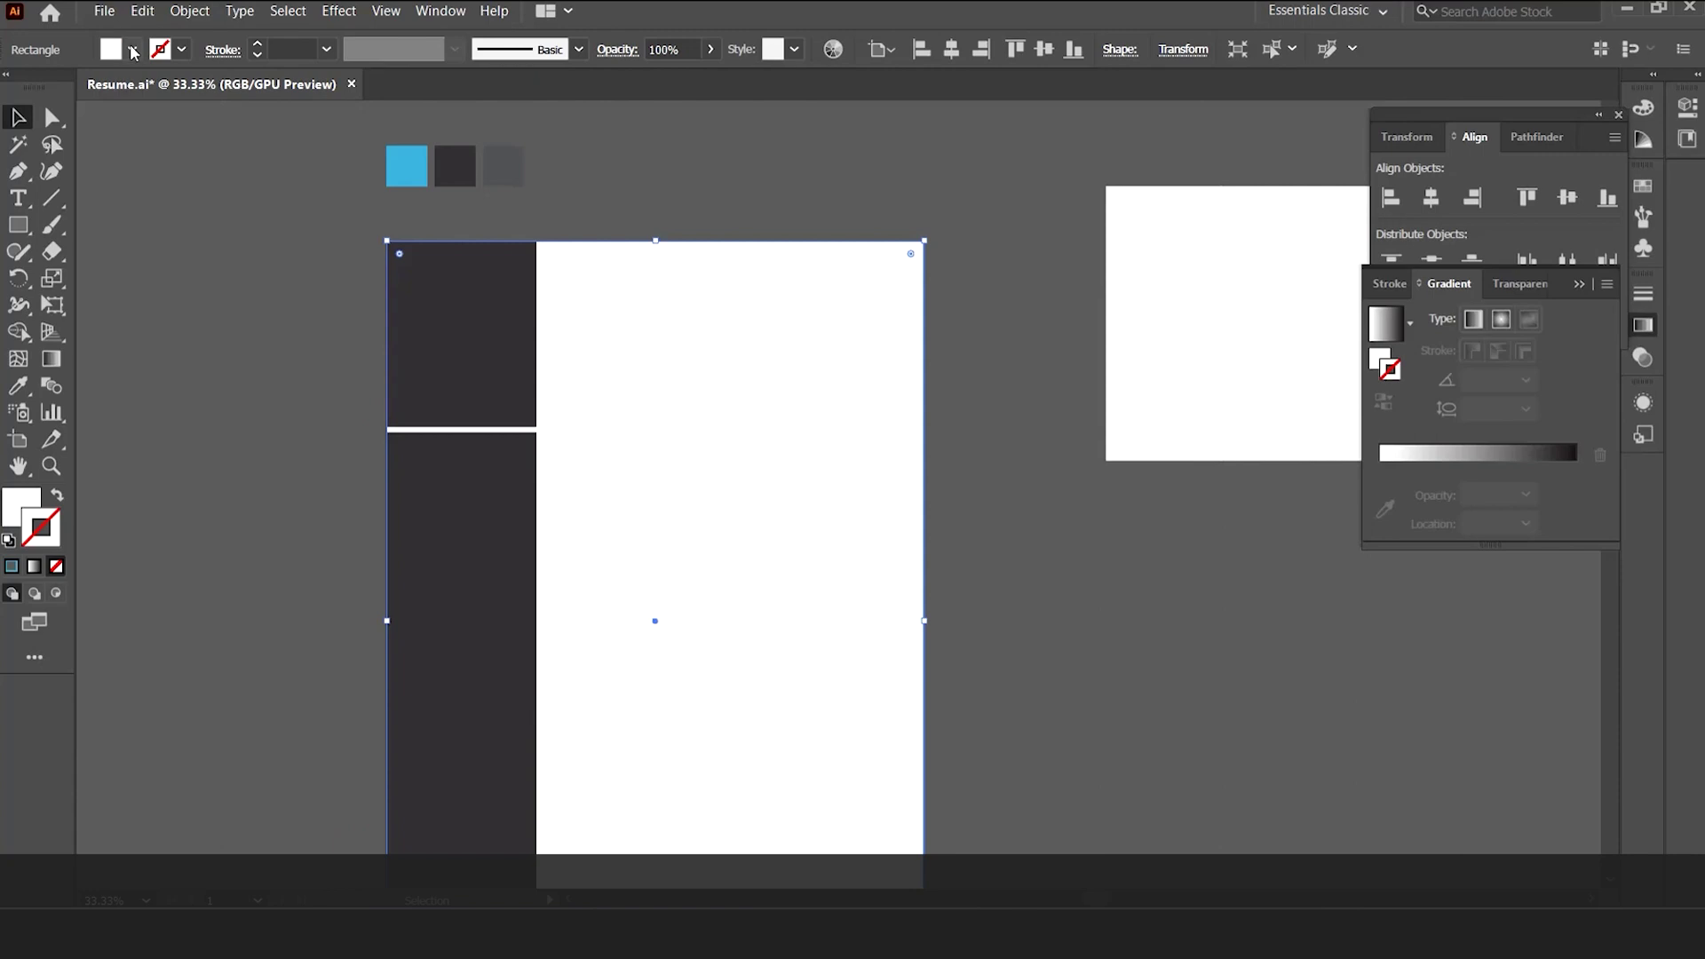
left_click(133, 50)
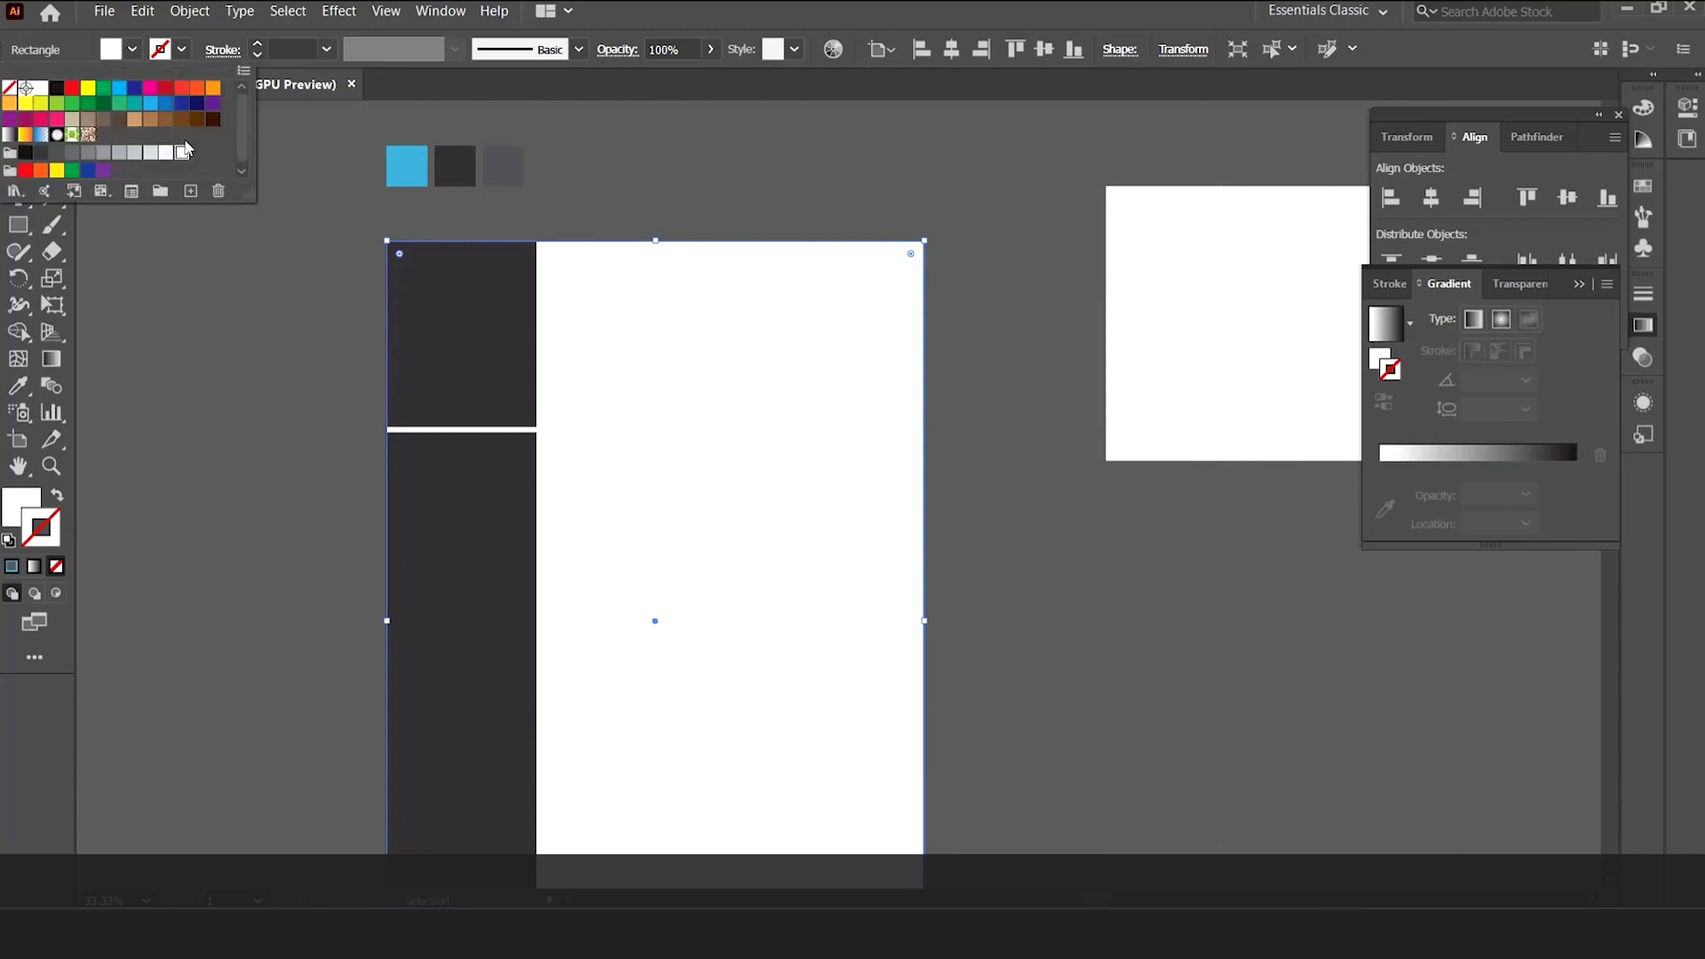
left_click(959, 380)
left_click(932, 377)
left_click(824, 328)
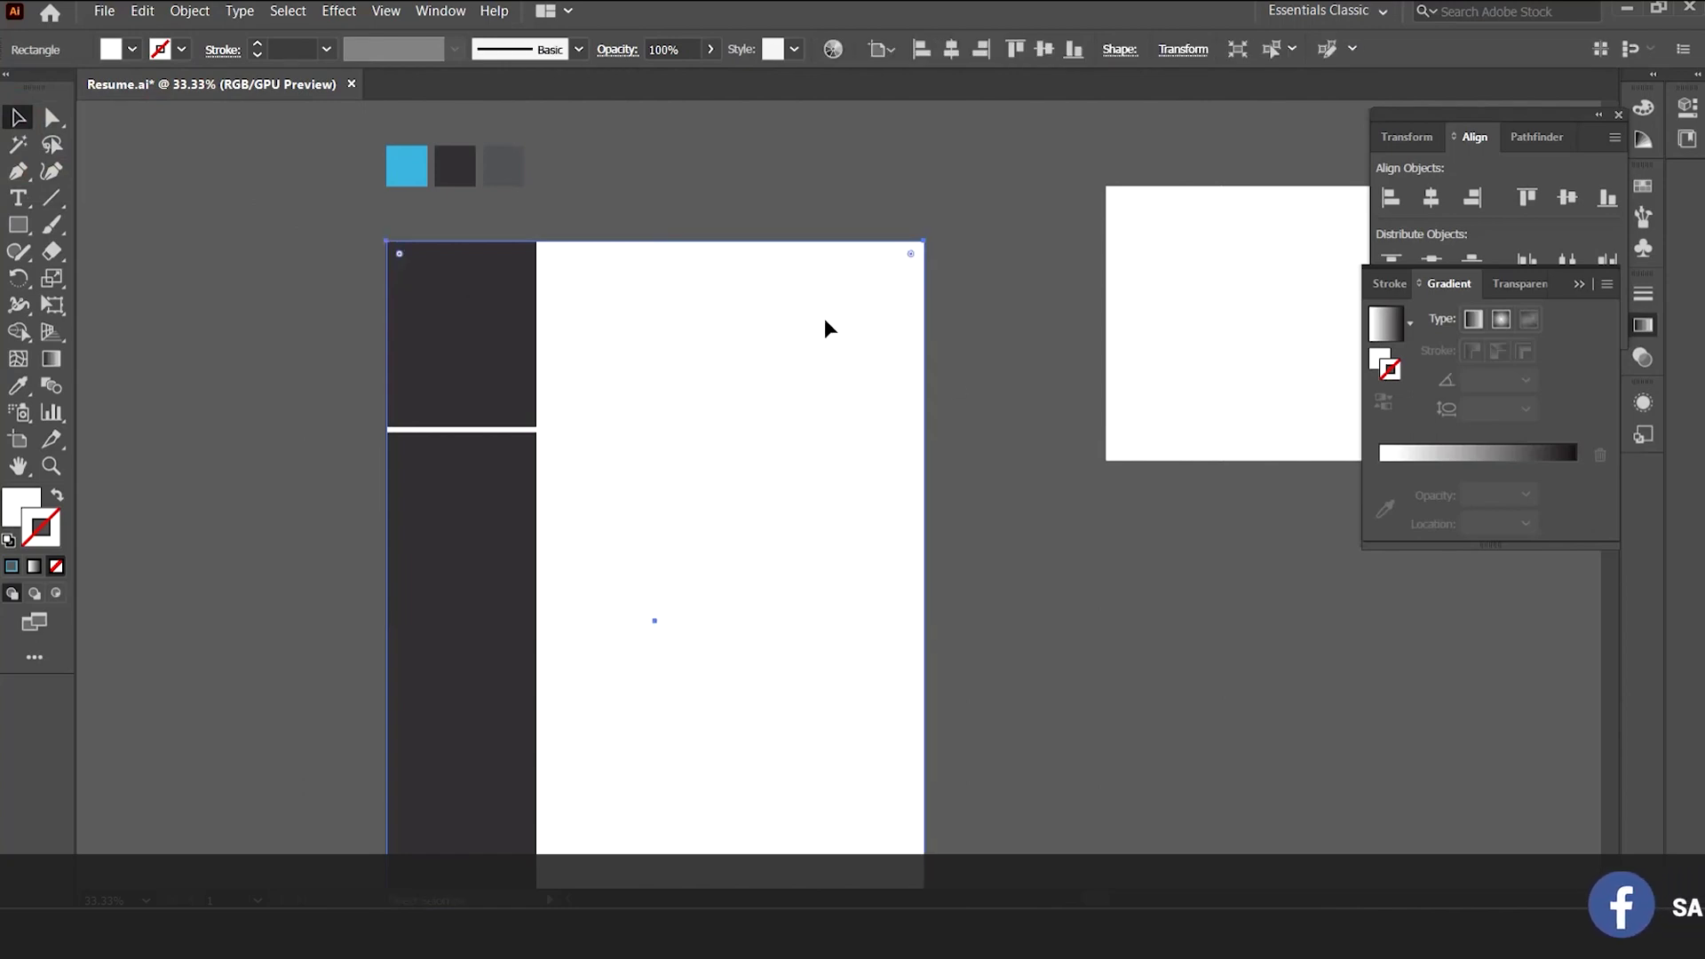
key("ctrl+shift+a")
left_click_drag(973, 418, 805, 457)
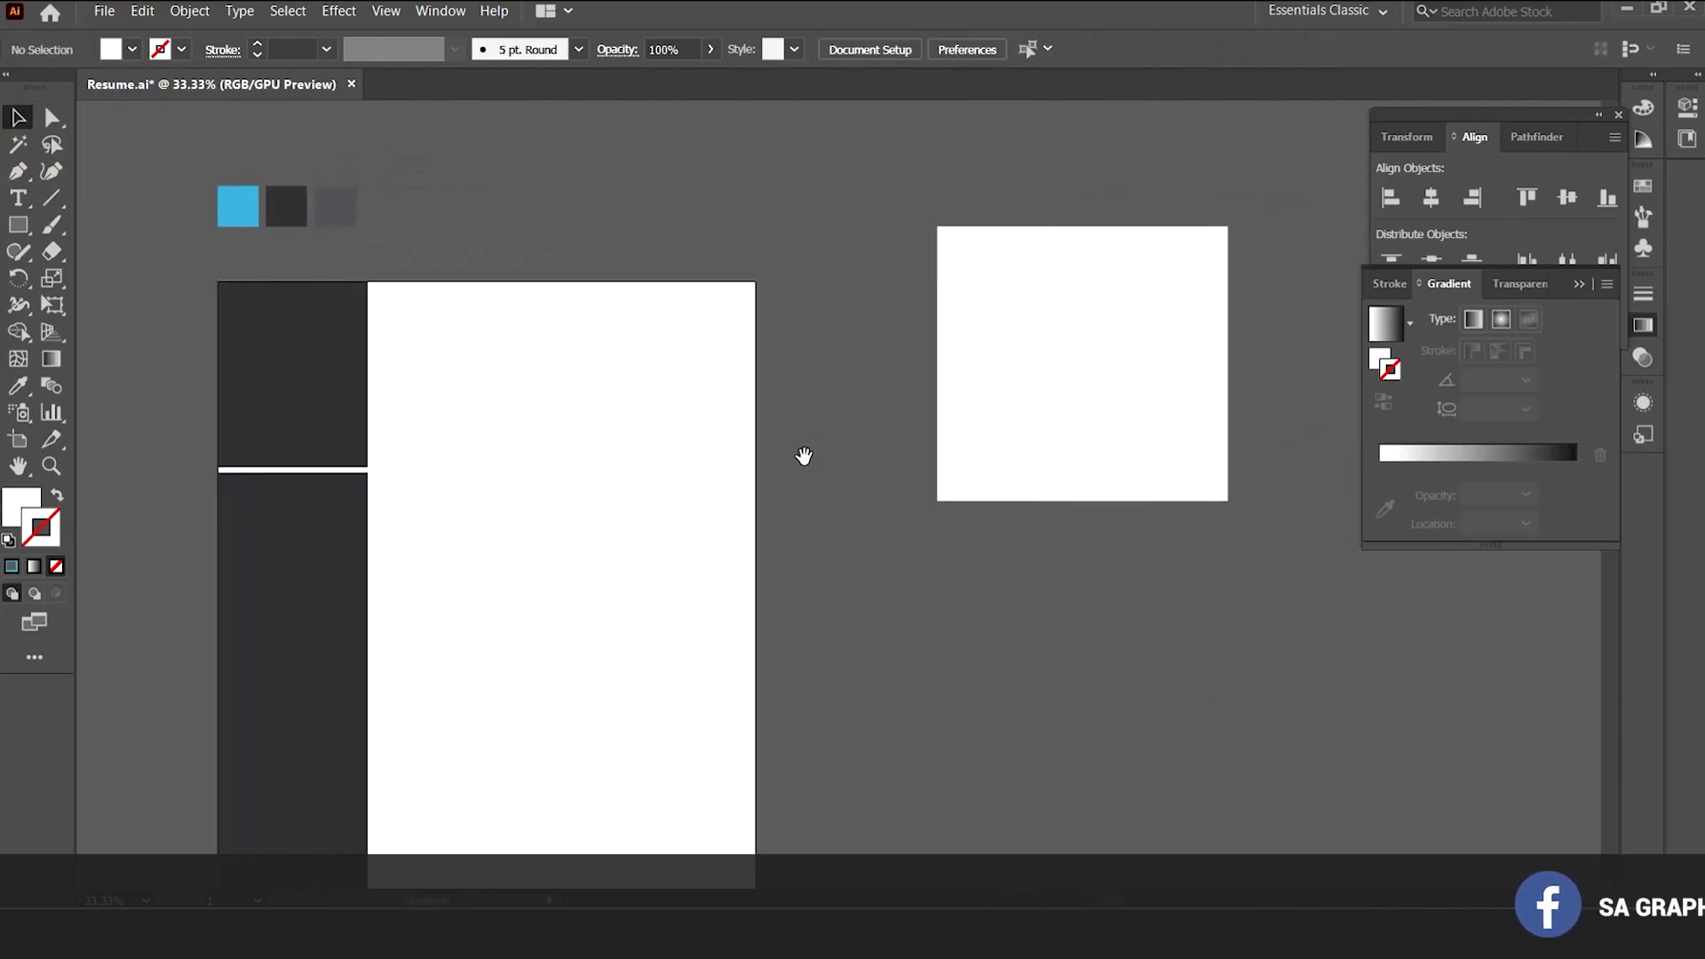
Widen the dark sidebar to about 239 px and move the portrait photo beside the page.
left_click_drag(650, 453, 824, 439)
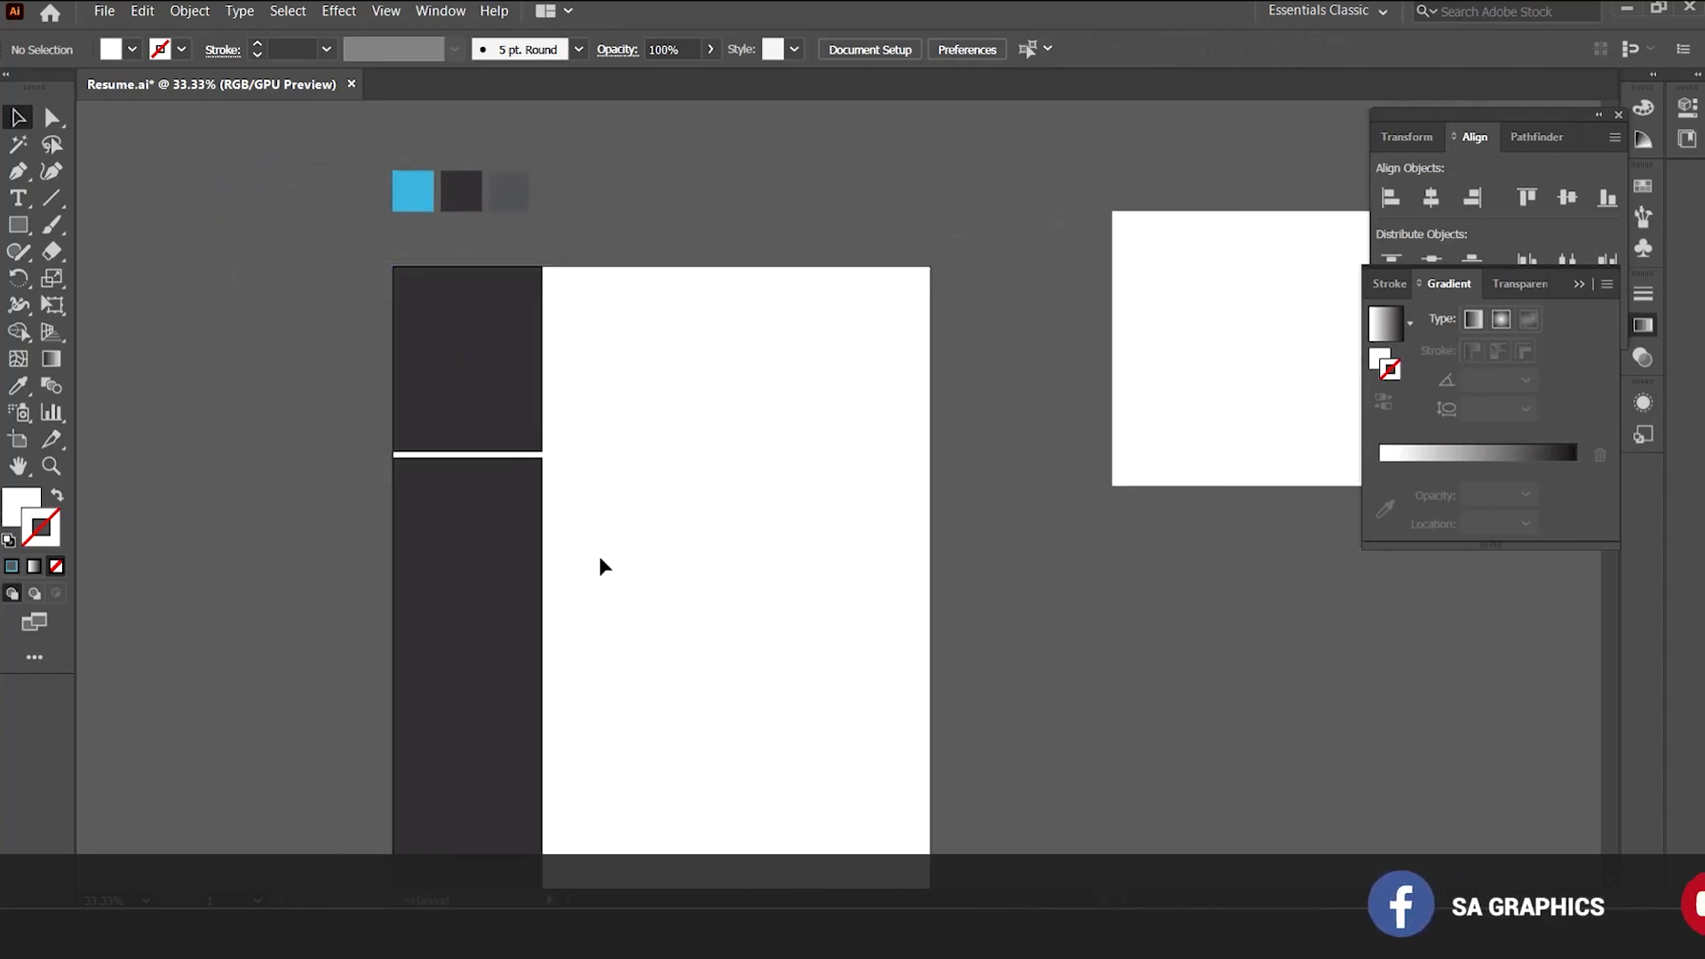
left_click_drag(502, 435, 503, 437)
left_click_drag(541, 655, 559, 647)
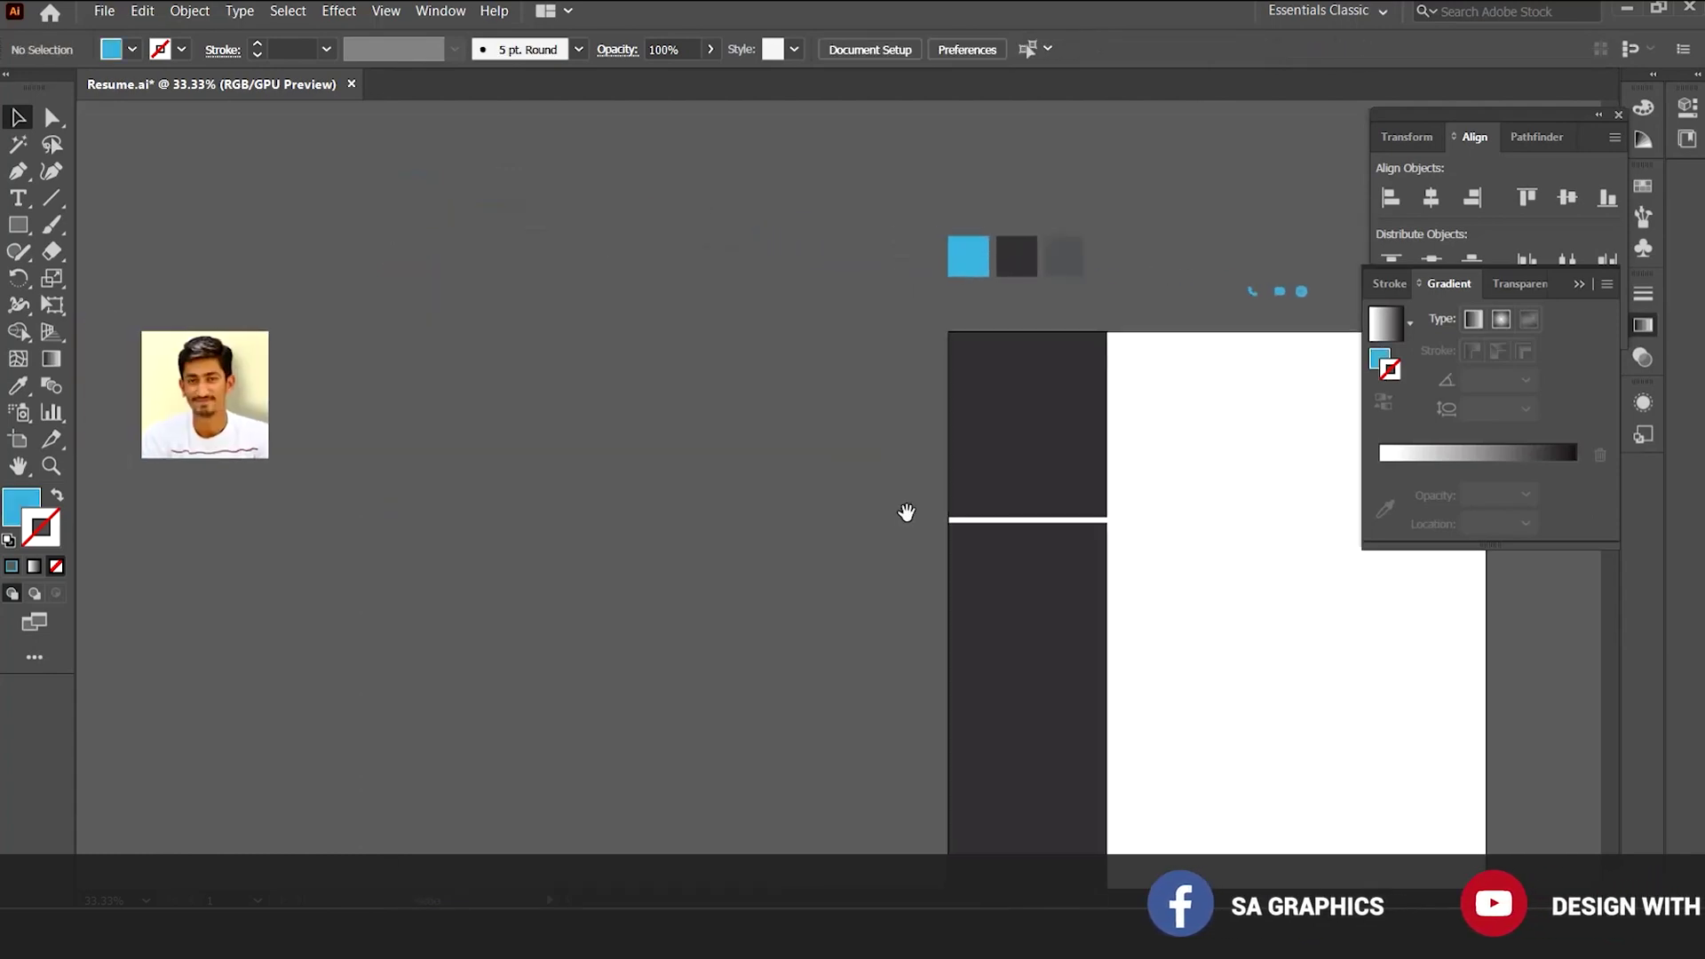
left_click_drag(262, 406, 883, 423)
Draw a blue circle about 173.59 px wide in the upper sidebar panel.
left_click(915, 441, "ctrl")
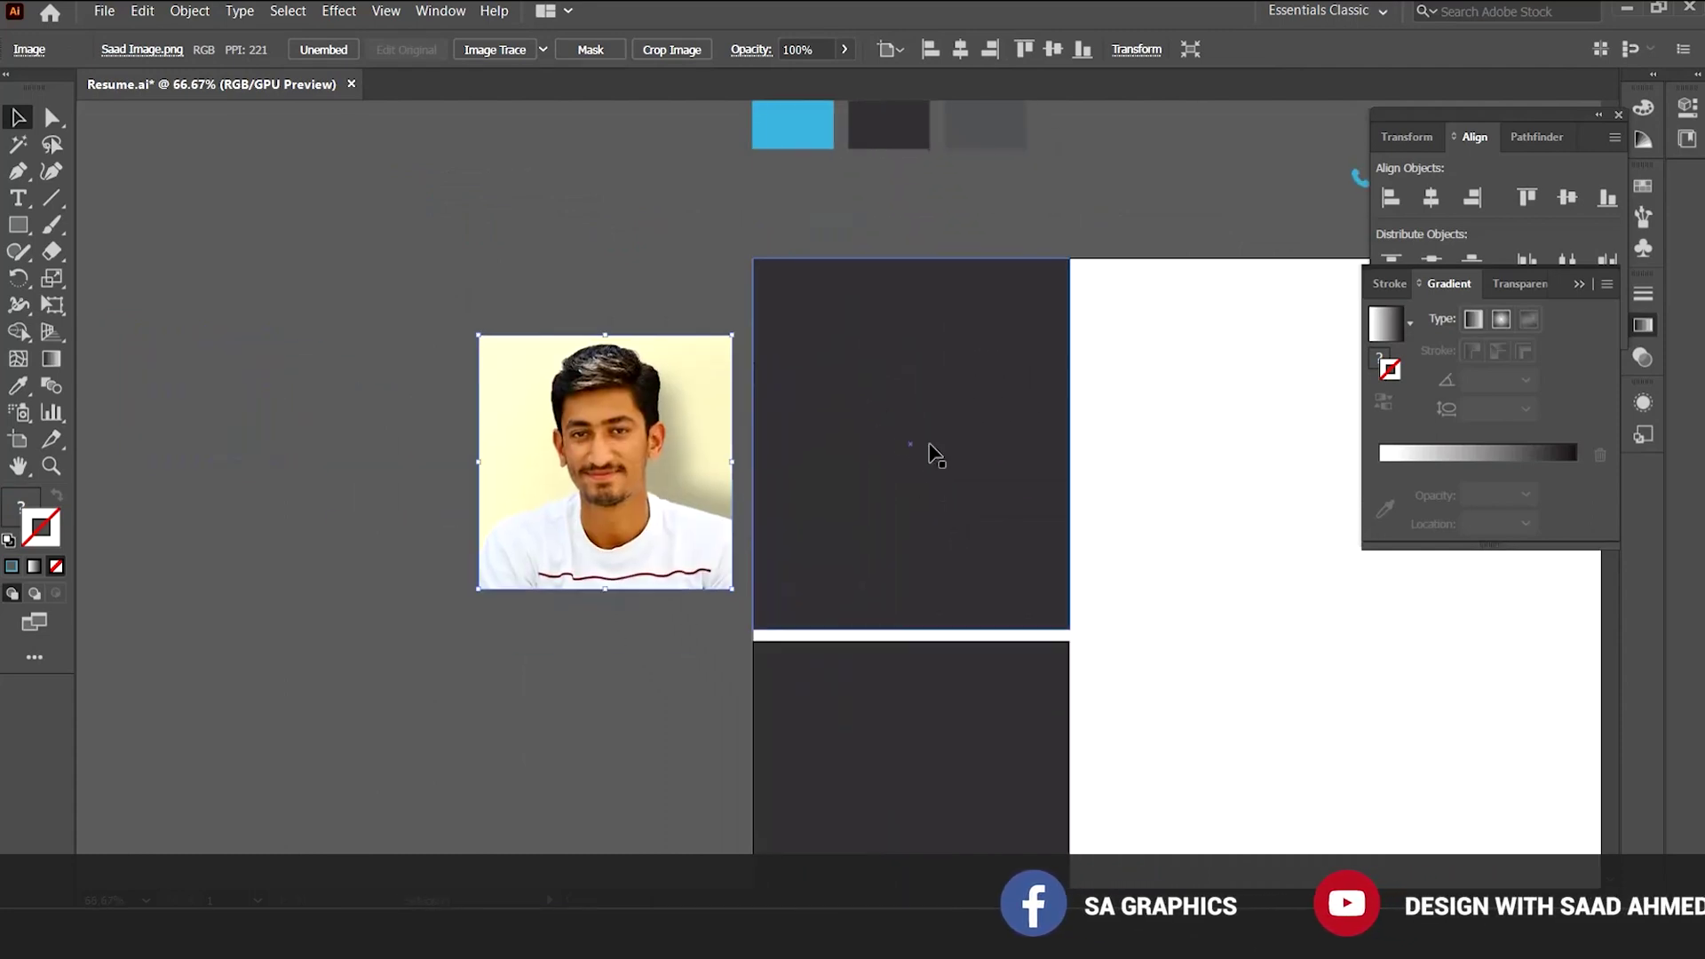
left_click_drag(18, 228, 97, 278)
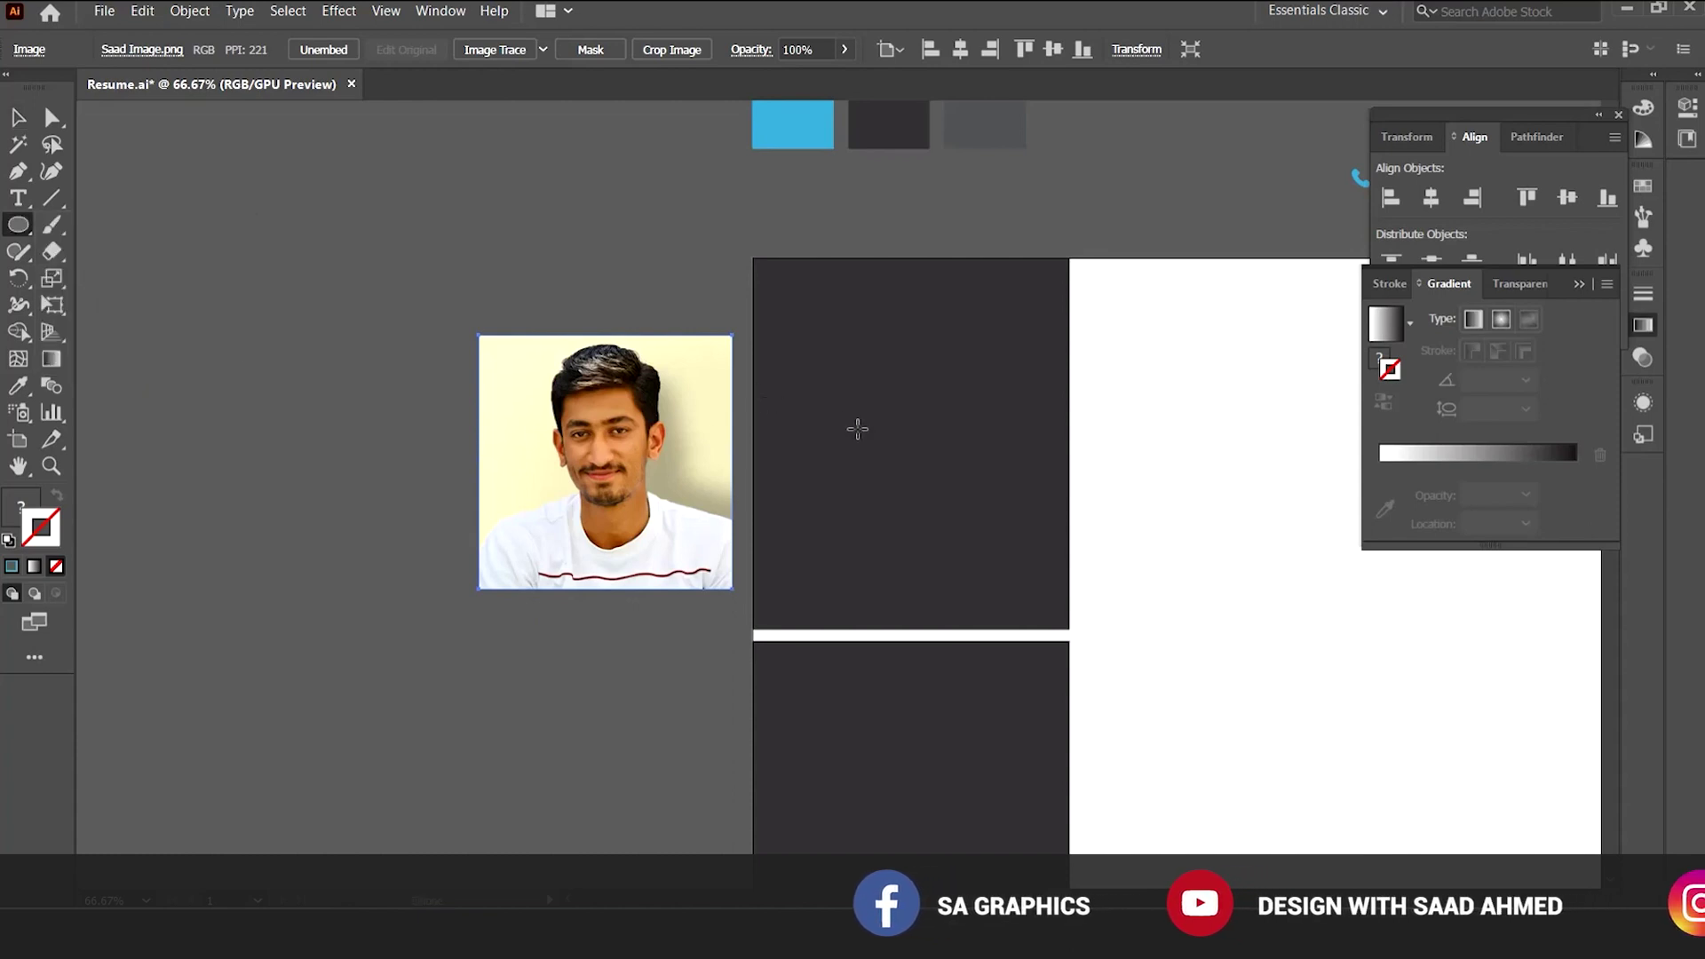
left_click_drag(905, 441, 977, 552)
Place a copy of the circle over the photo, resize the photo to about 175 px and position it underneath.
key("v")
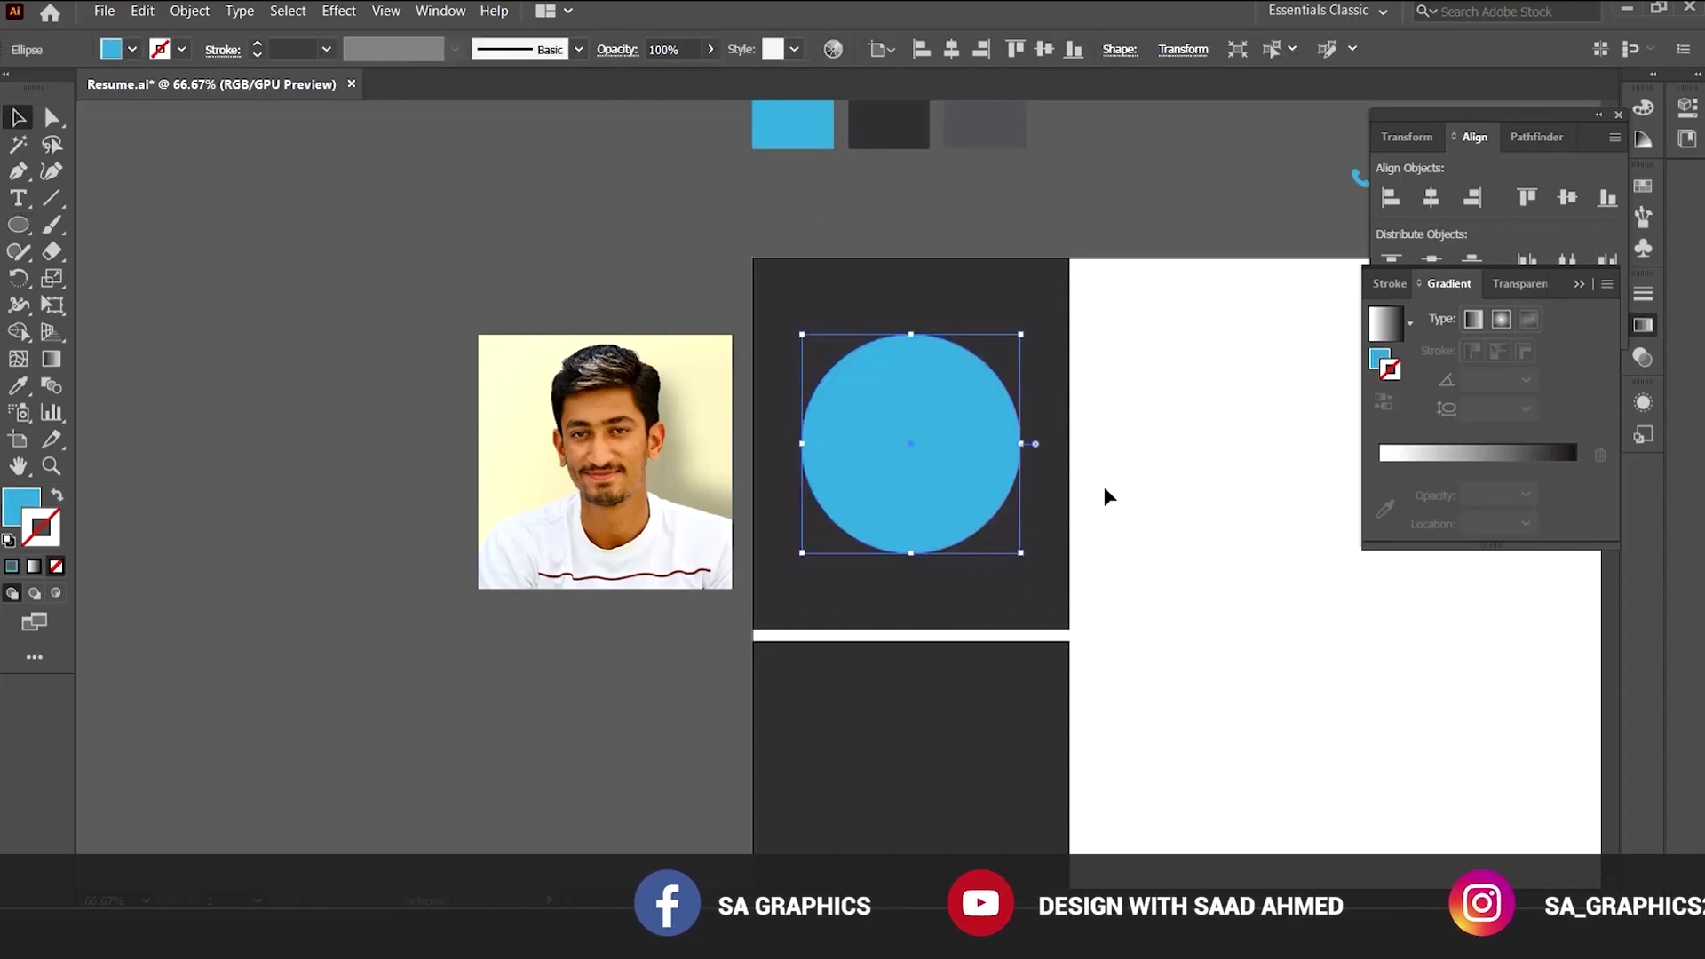
left_click(1146, 450)
left_click_drag(1145, 449, 1092, 487)
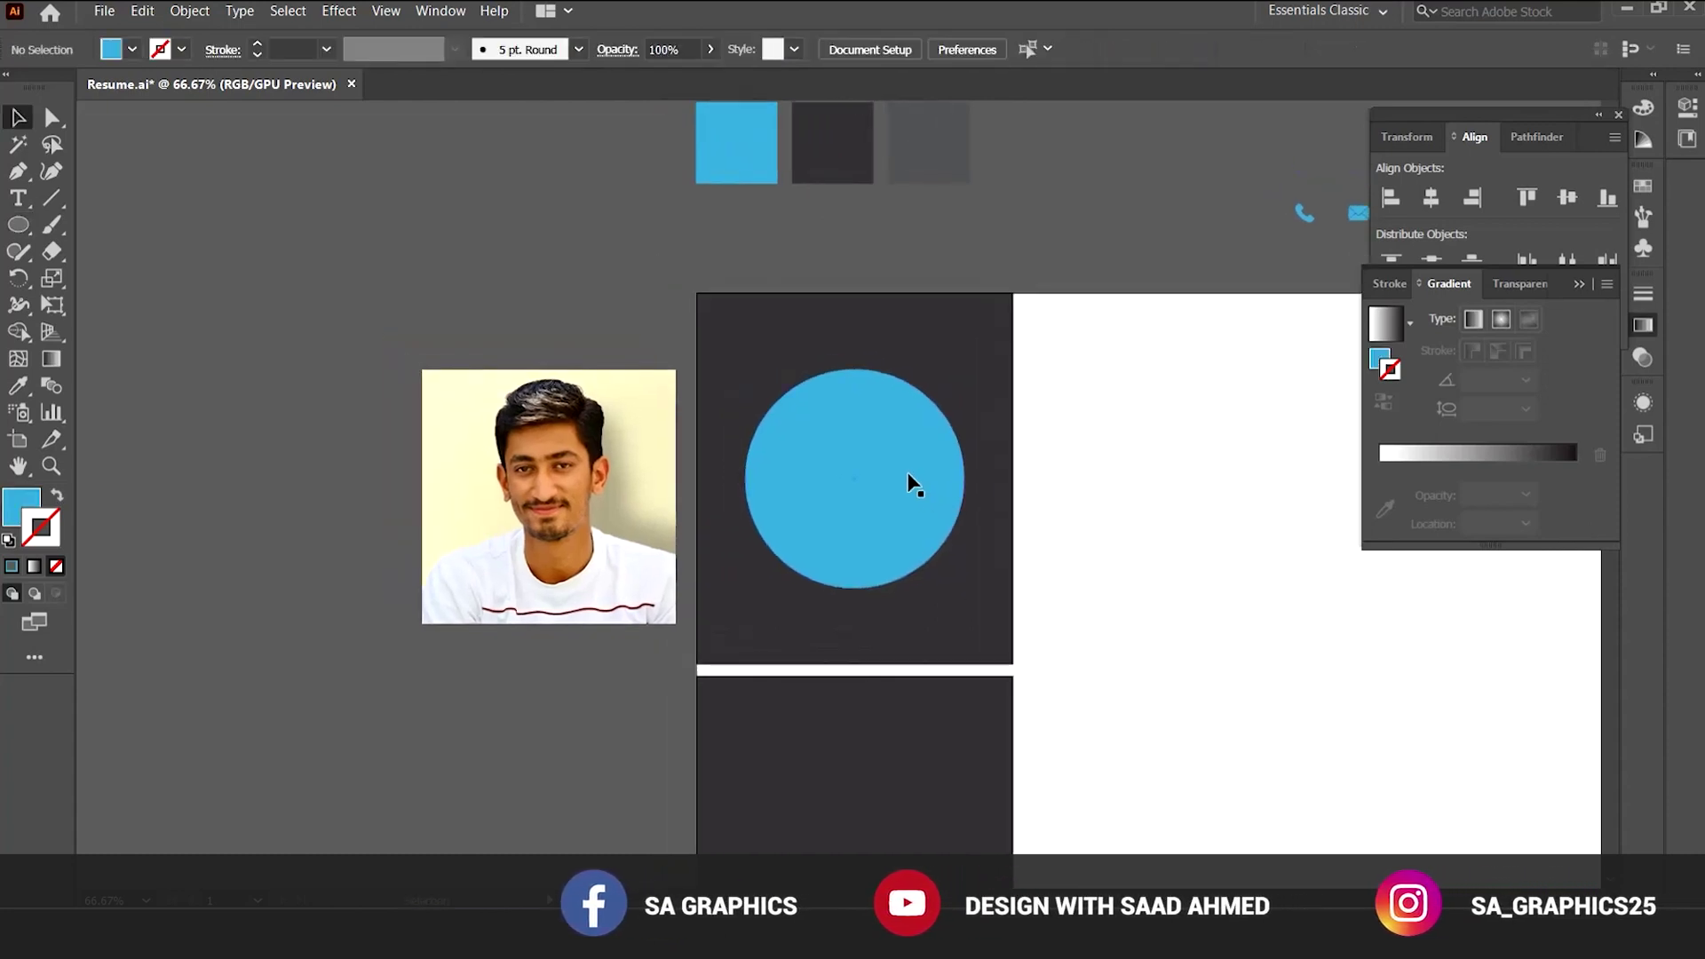
scroll(888, 466, "down", 3)
left_click_drag(877, 393, 570, 398)
key("ctrl+plus")
left_click(678, 655)
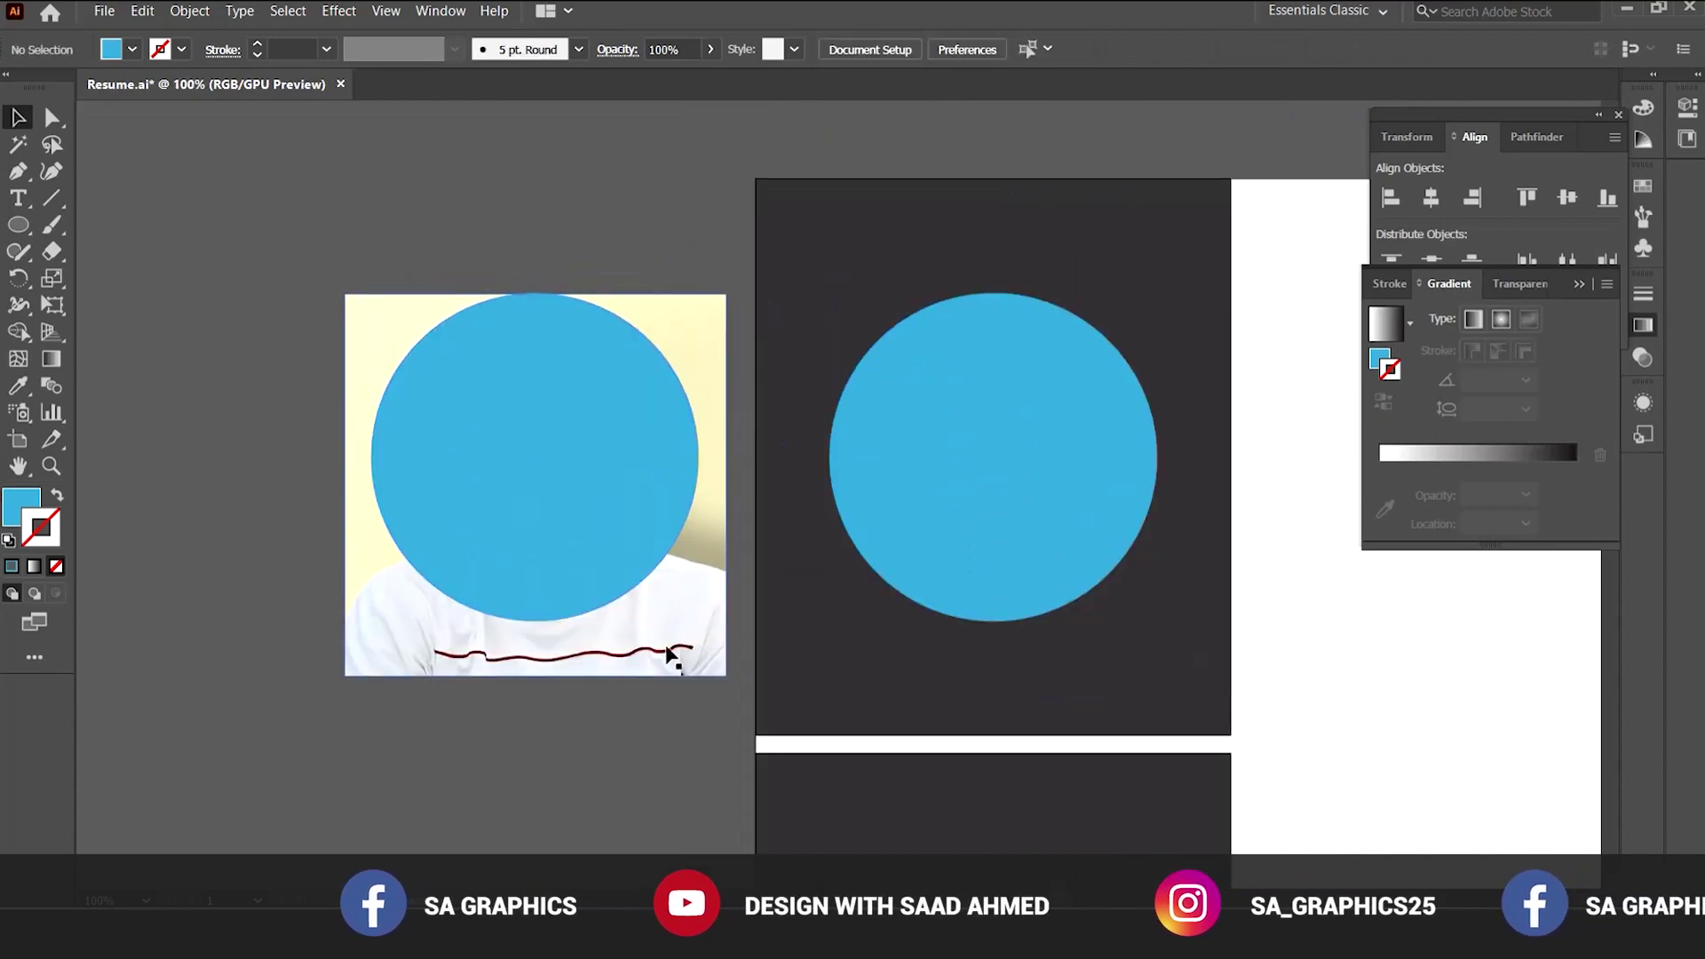
left_click_drag(712, 679, 707, 672)
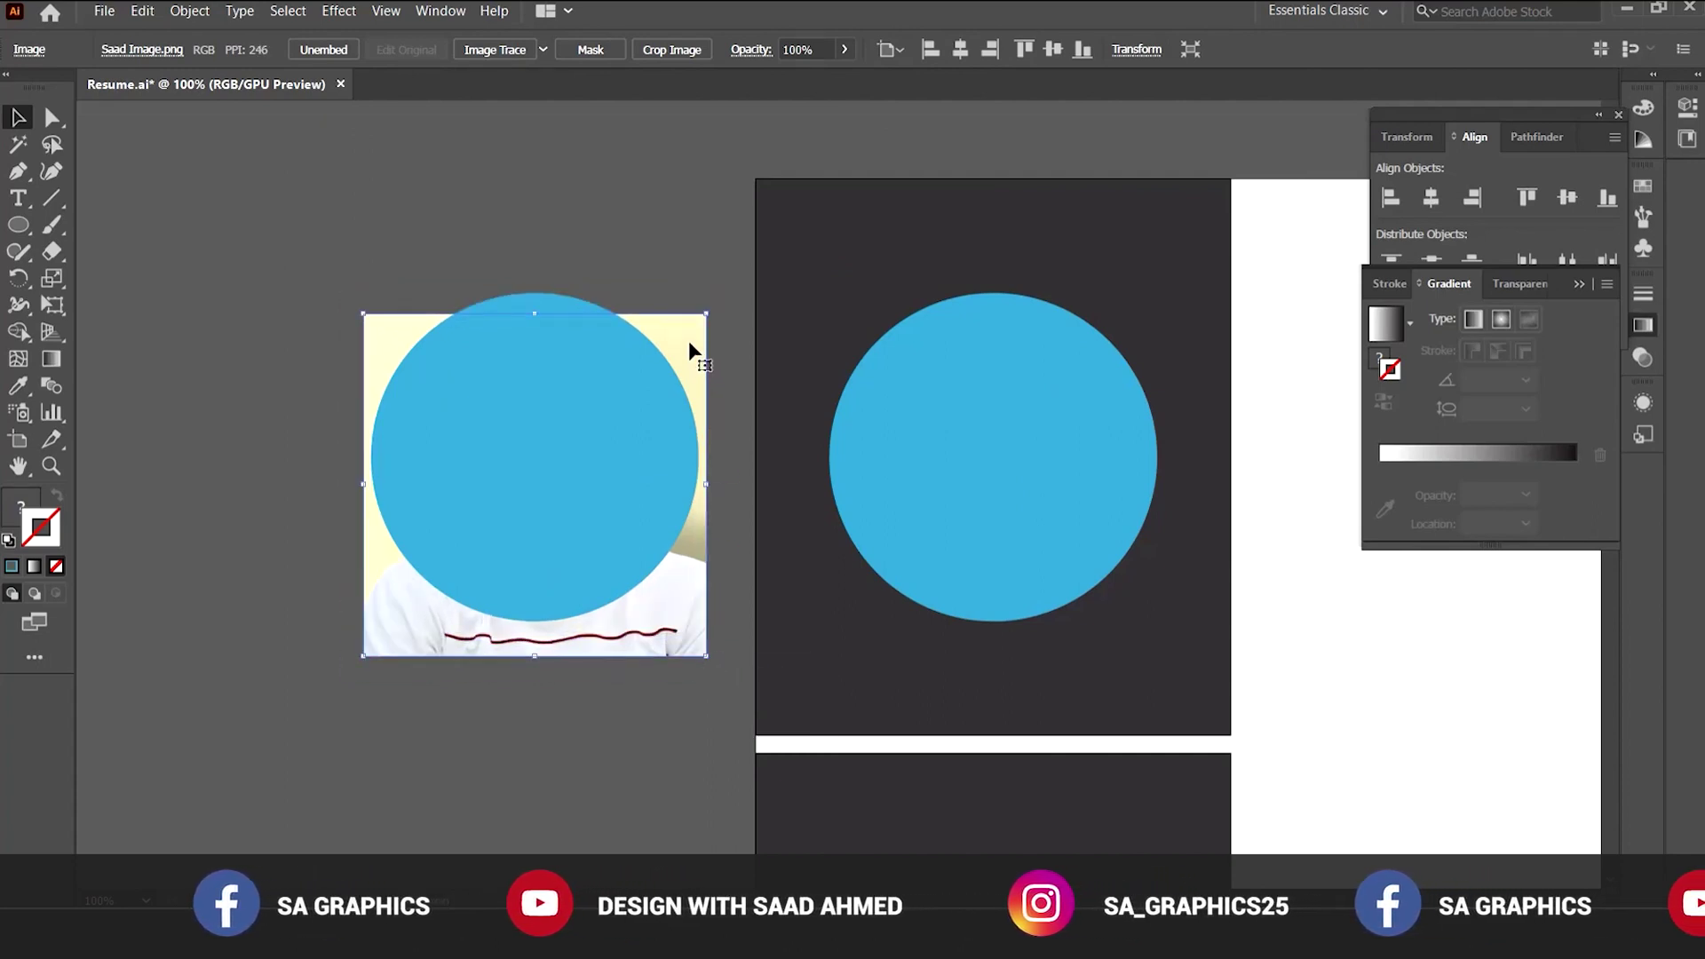
left_click_drag(689, 340, 690, 320)
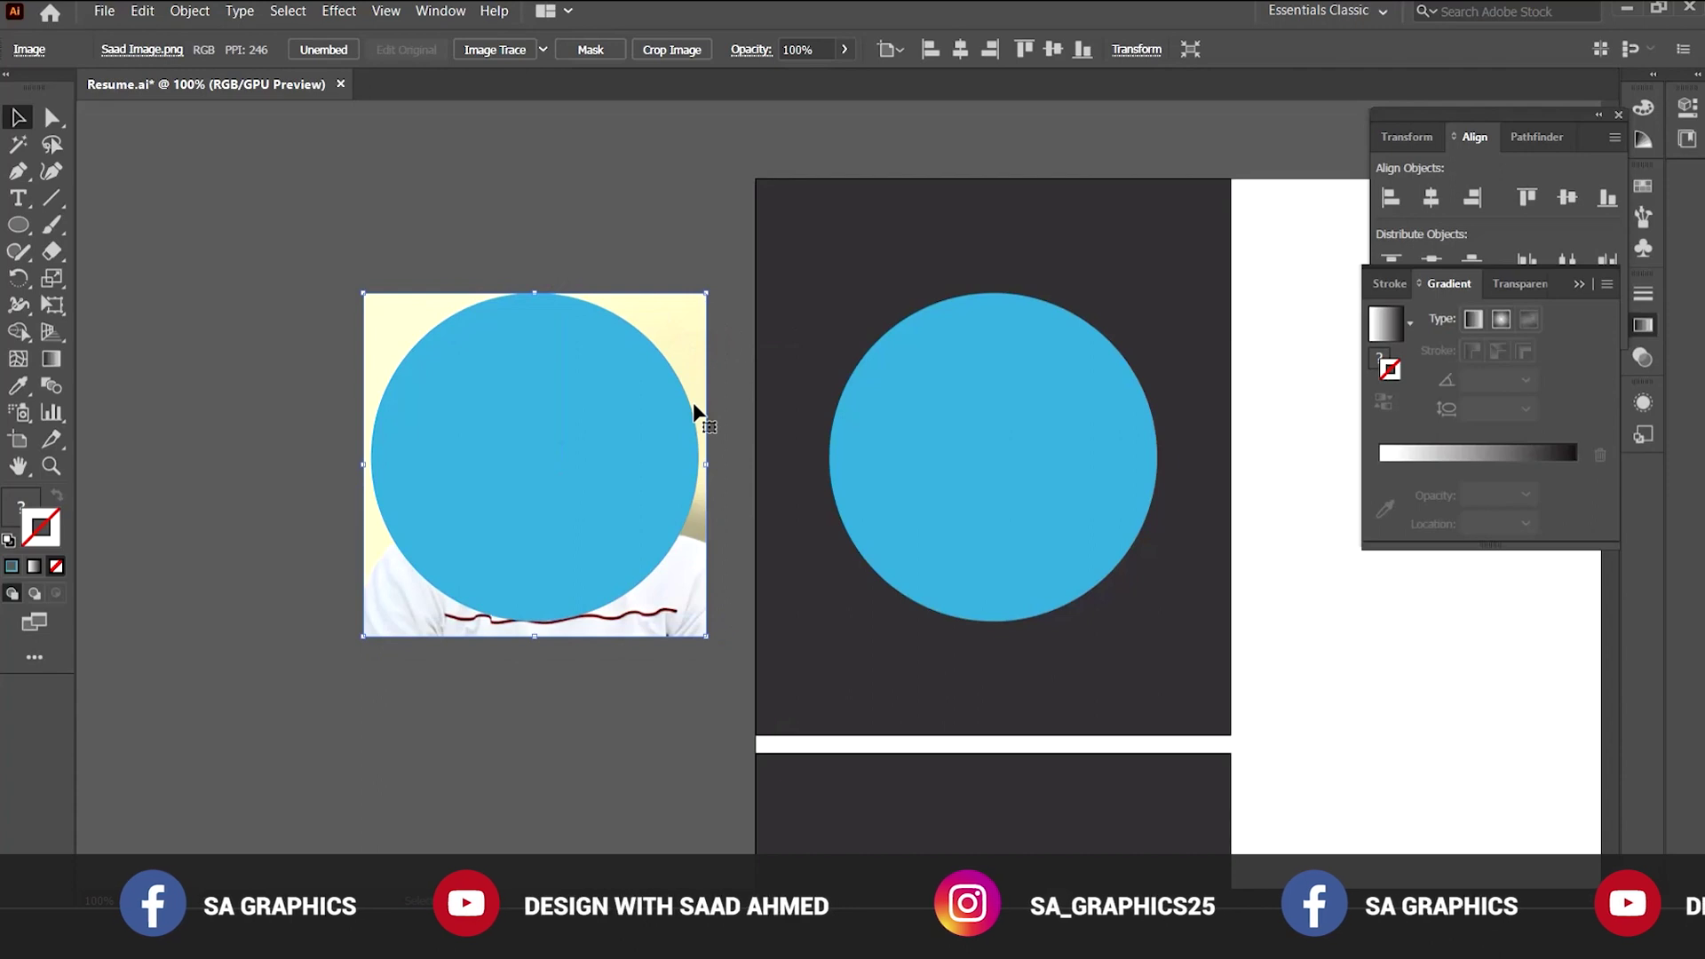
key("Up")
Crop the photo to the circle copy with Make Clipping Mask.
left_click_drag(488, 273, 561, 479)
right_click(554, 395)
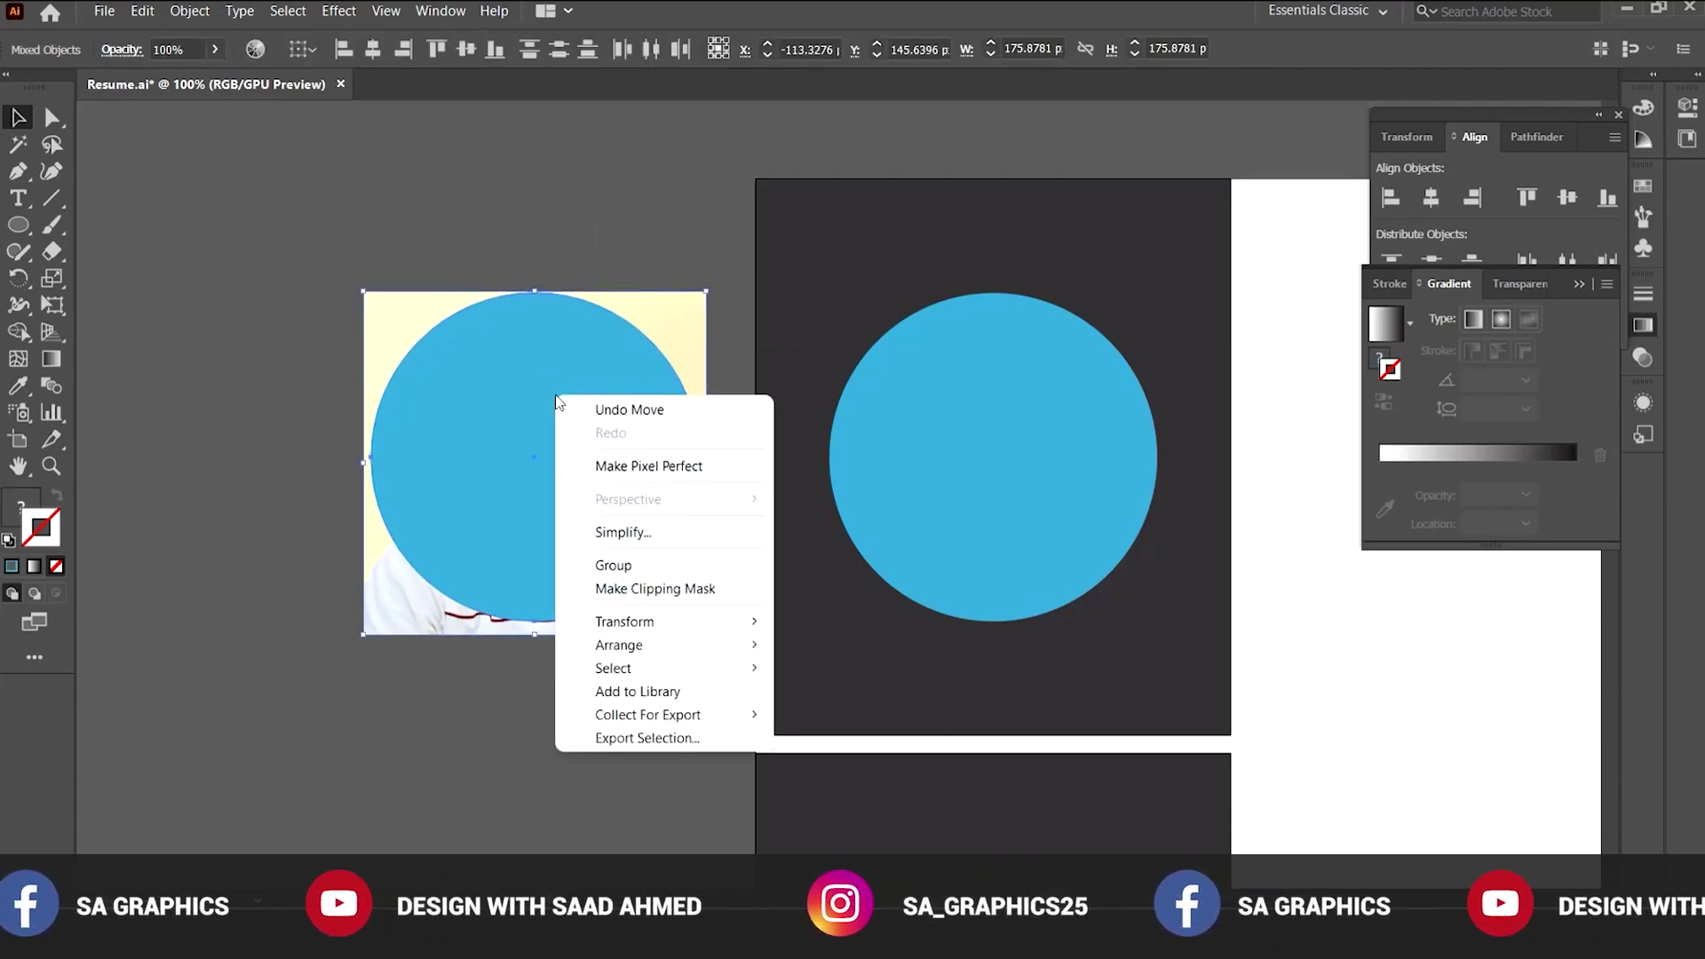
left_click(634, 589)
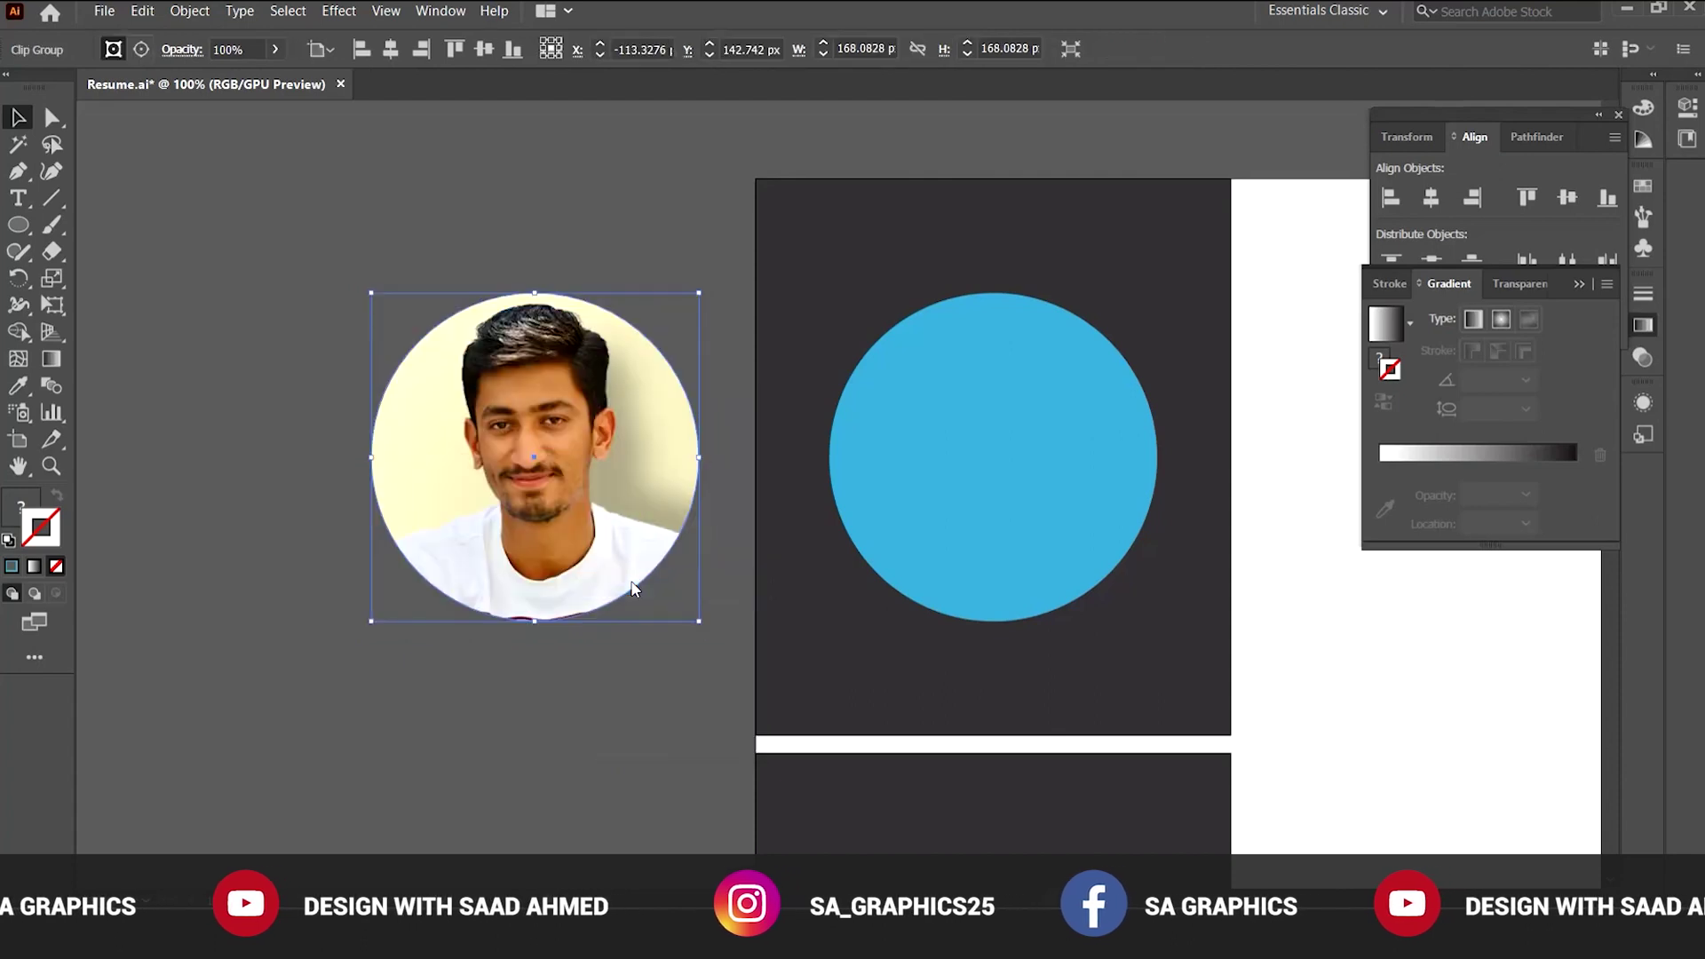
left_click(627, 679)
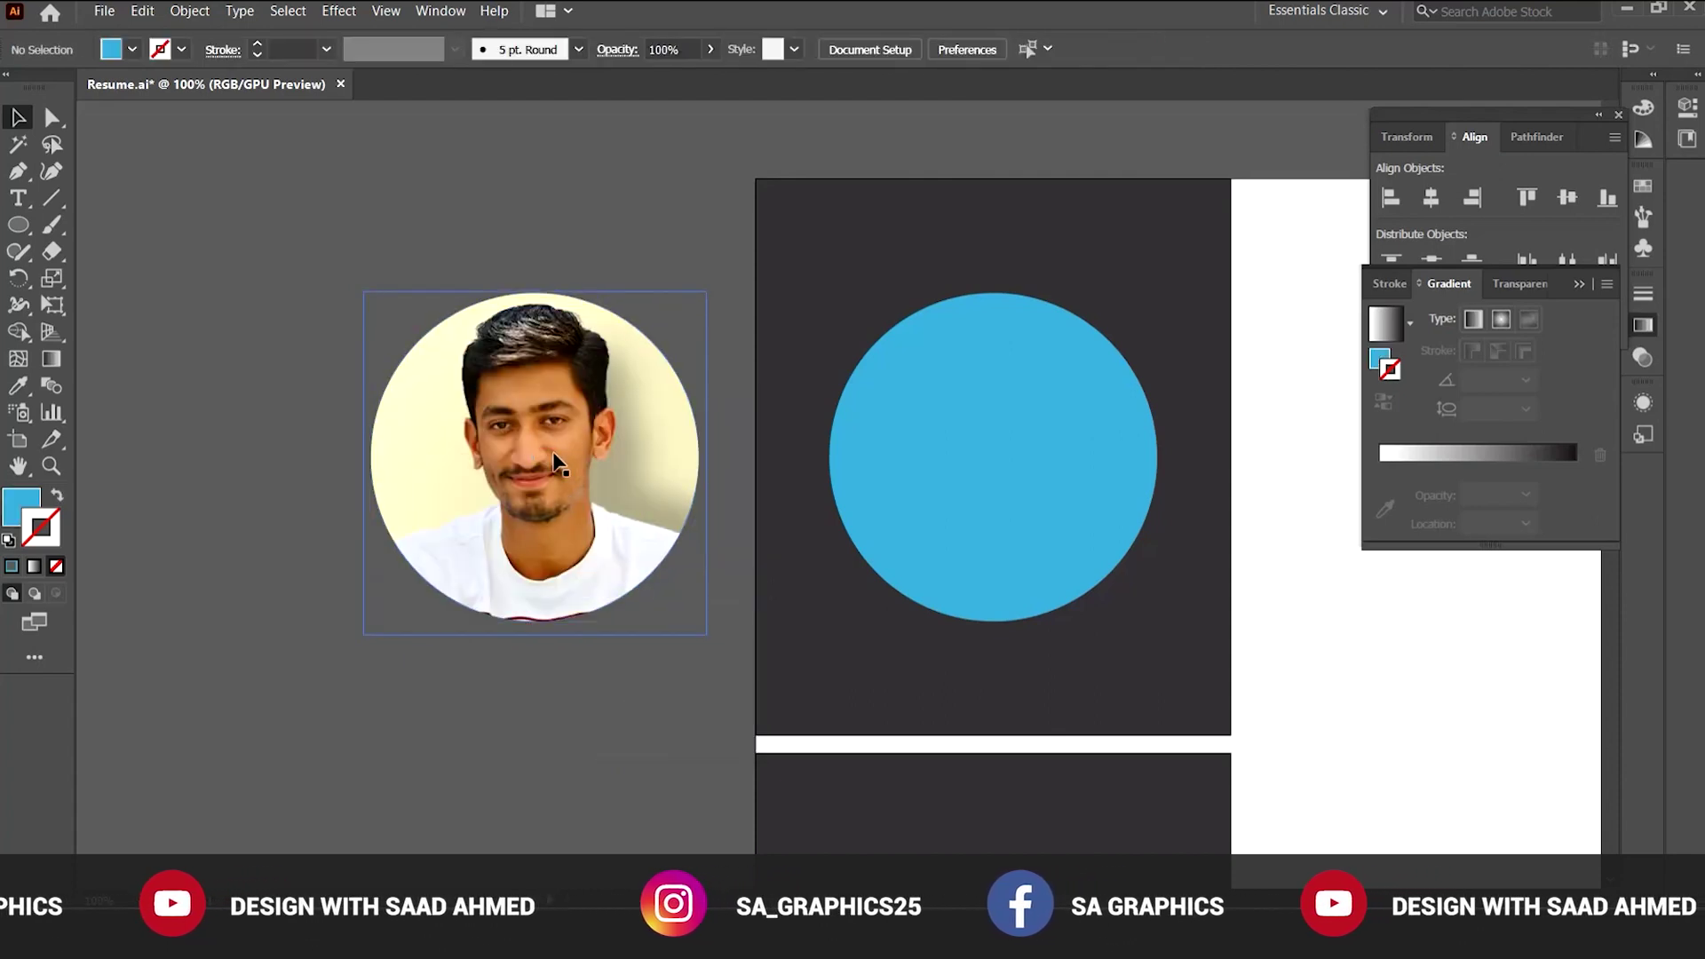
Centre the circular photo horizontally on the blue circle, using the circle as key object.
scroll(662, 737, "right", 3)
left_click(419, 453)
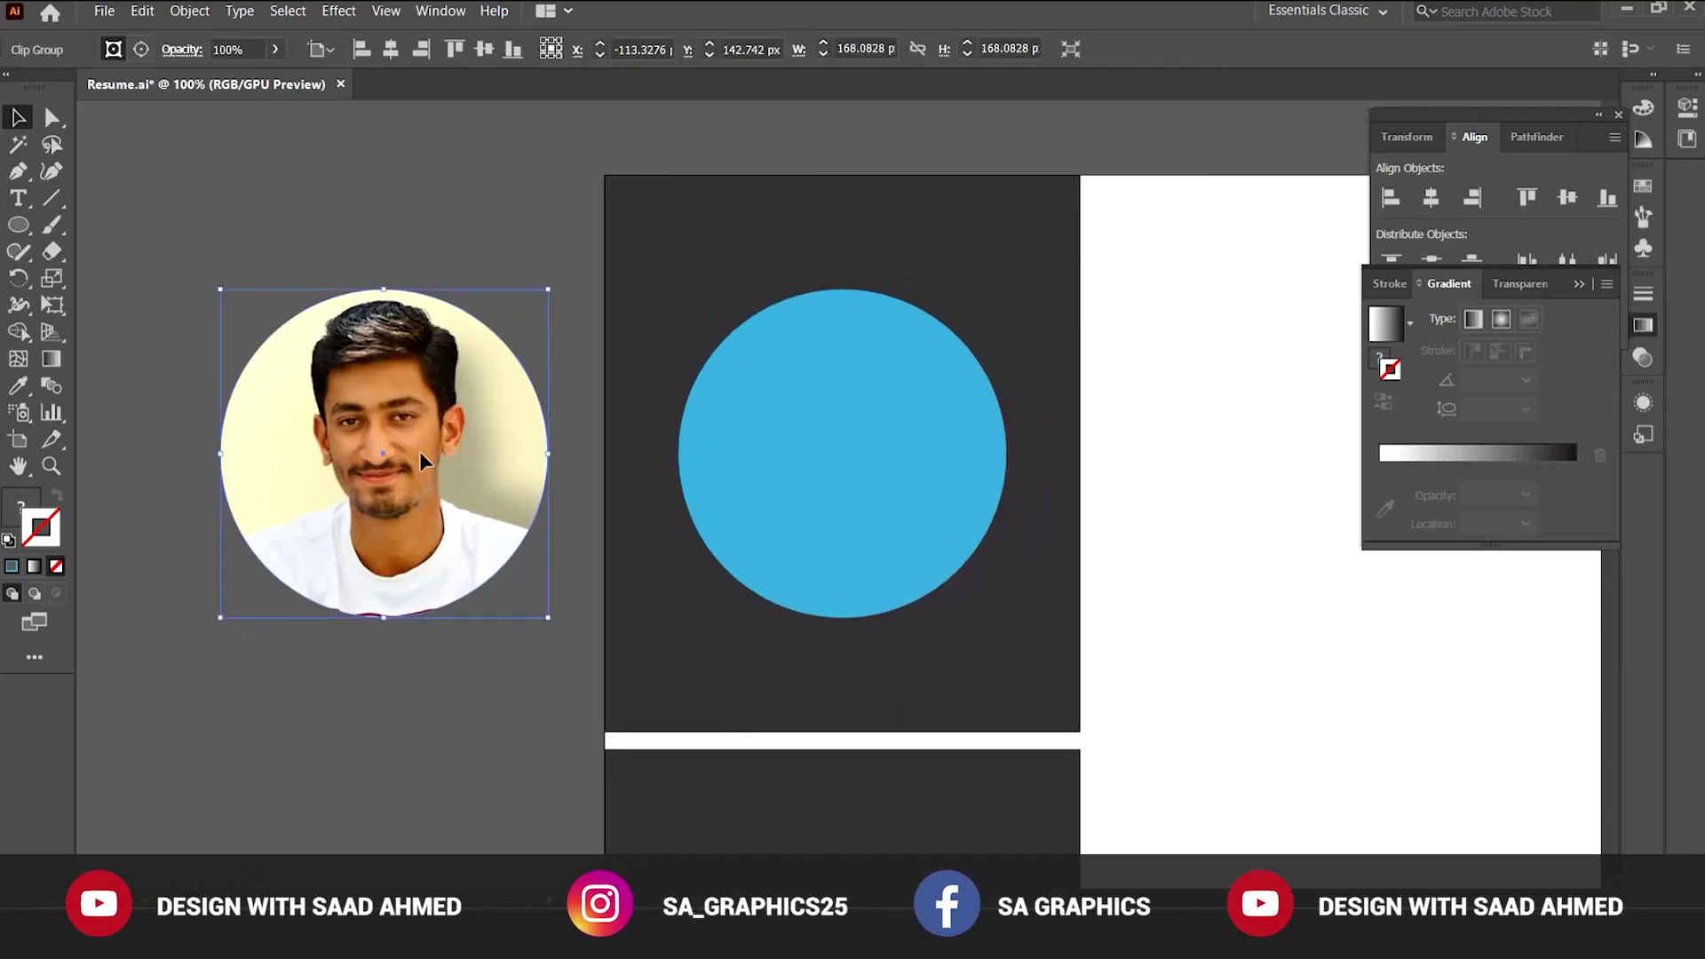
left_click(774, 404, "shift")
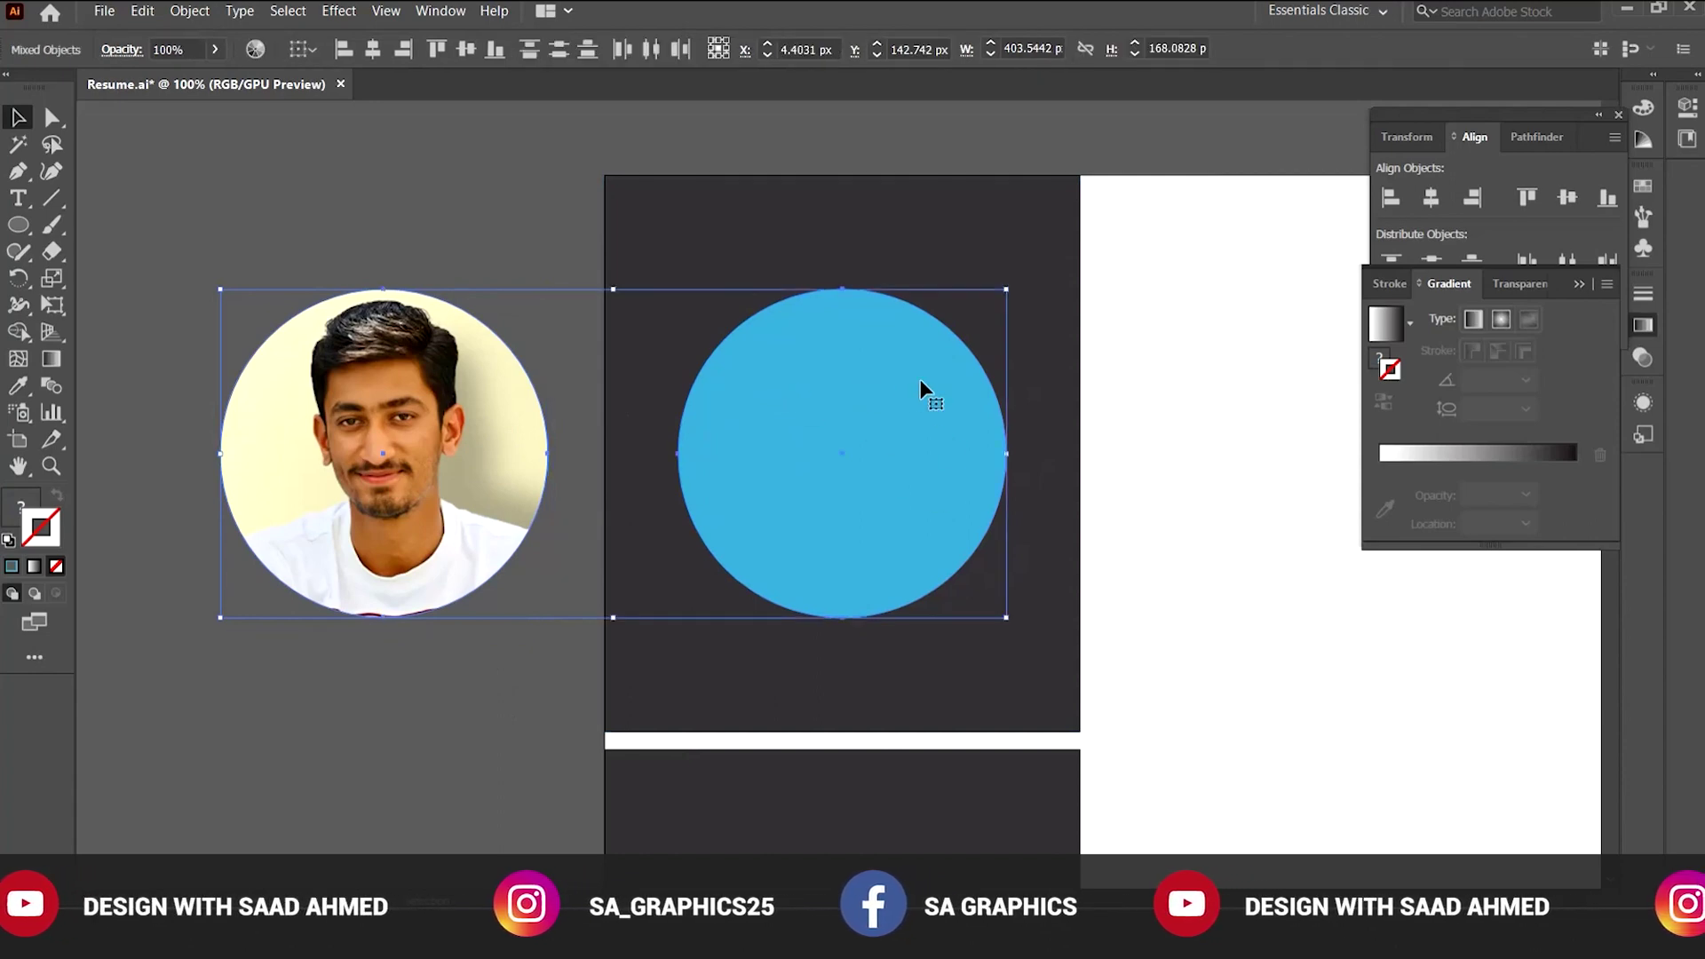
left_click(882, 369)
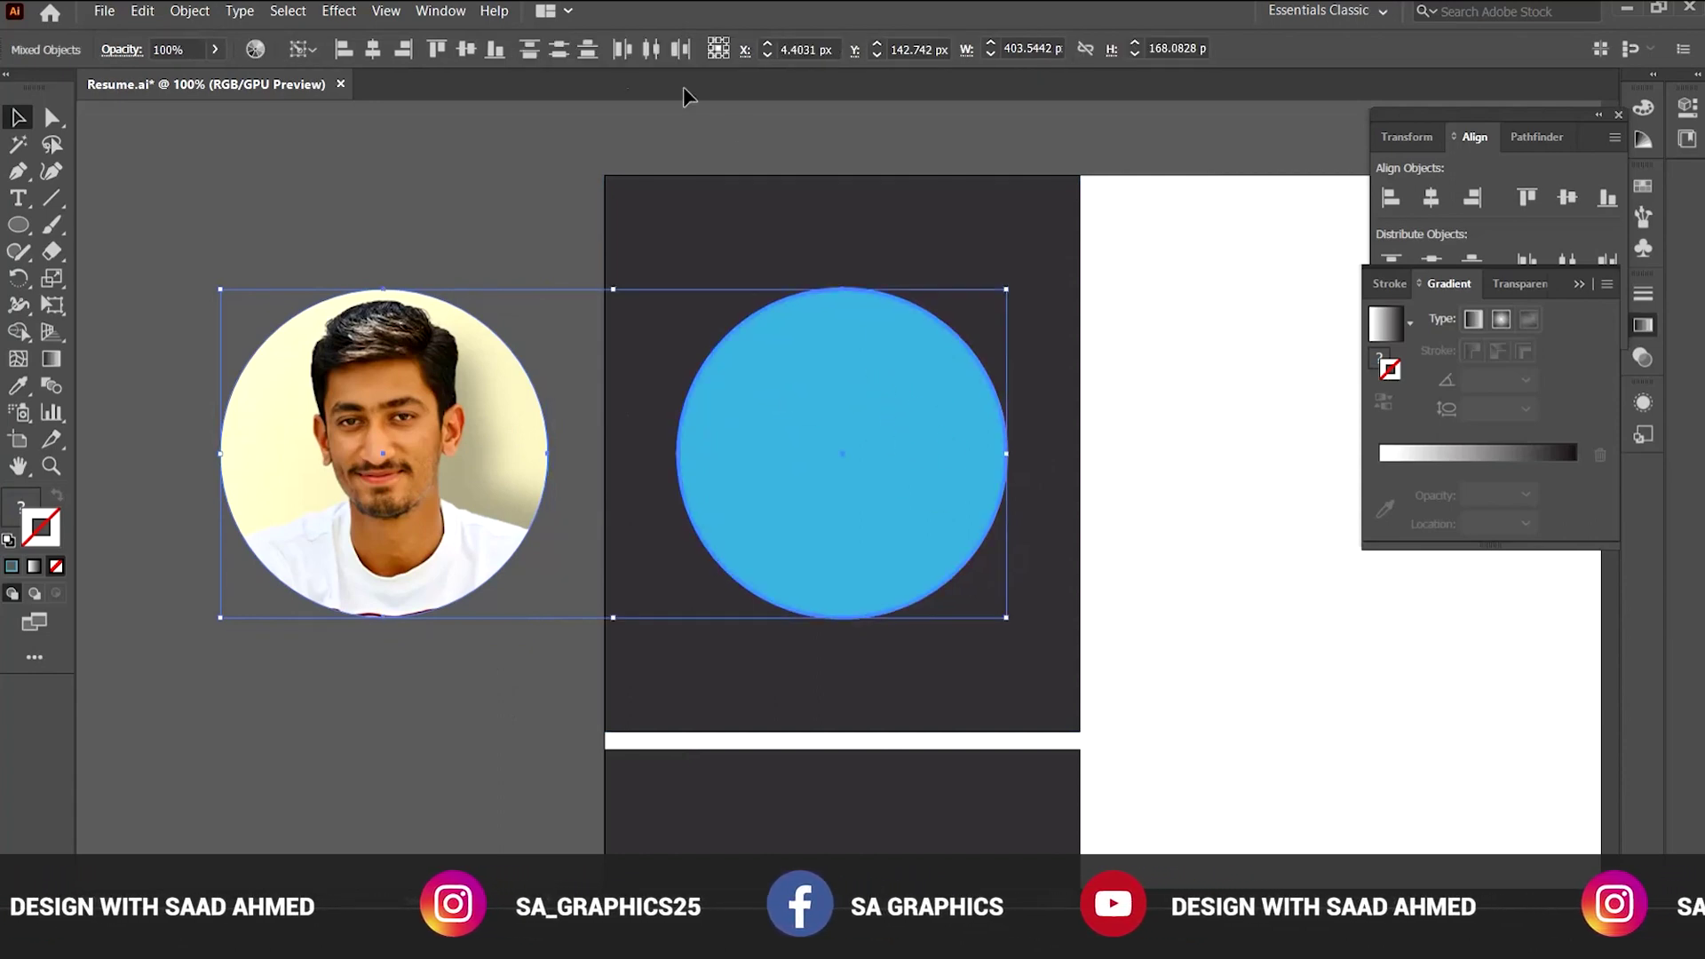
left_click(372, 51)
left_click(355, 148)
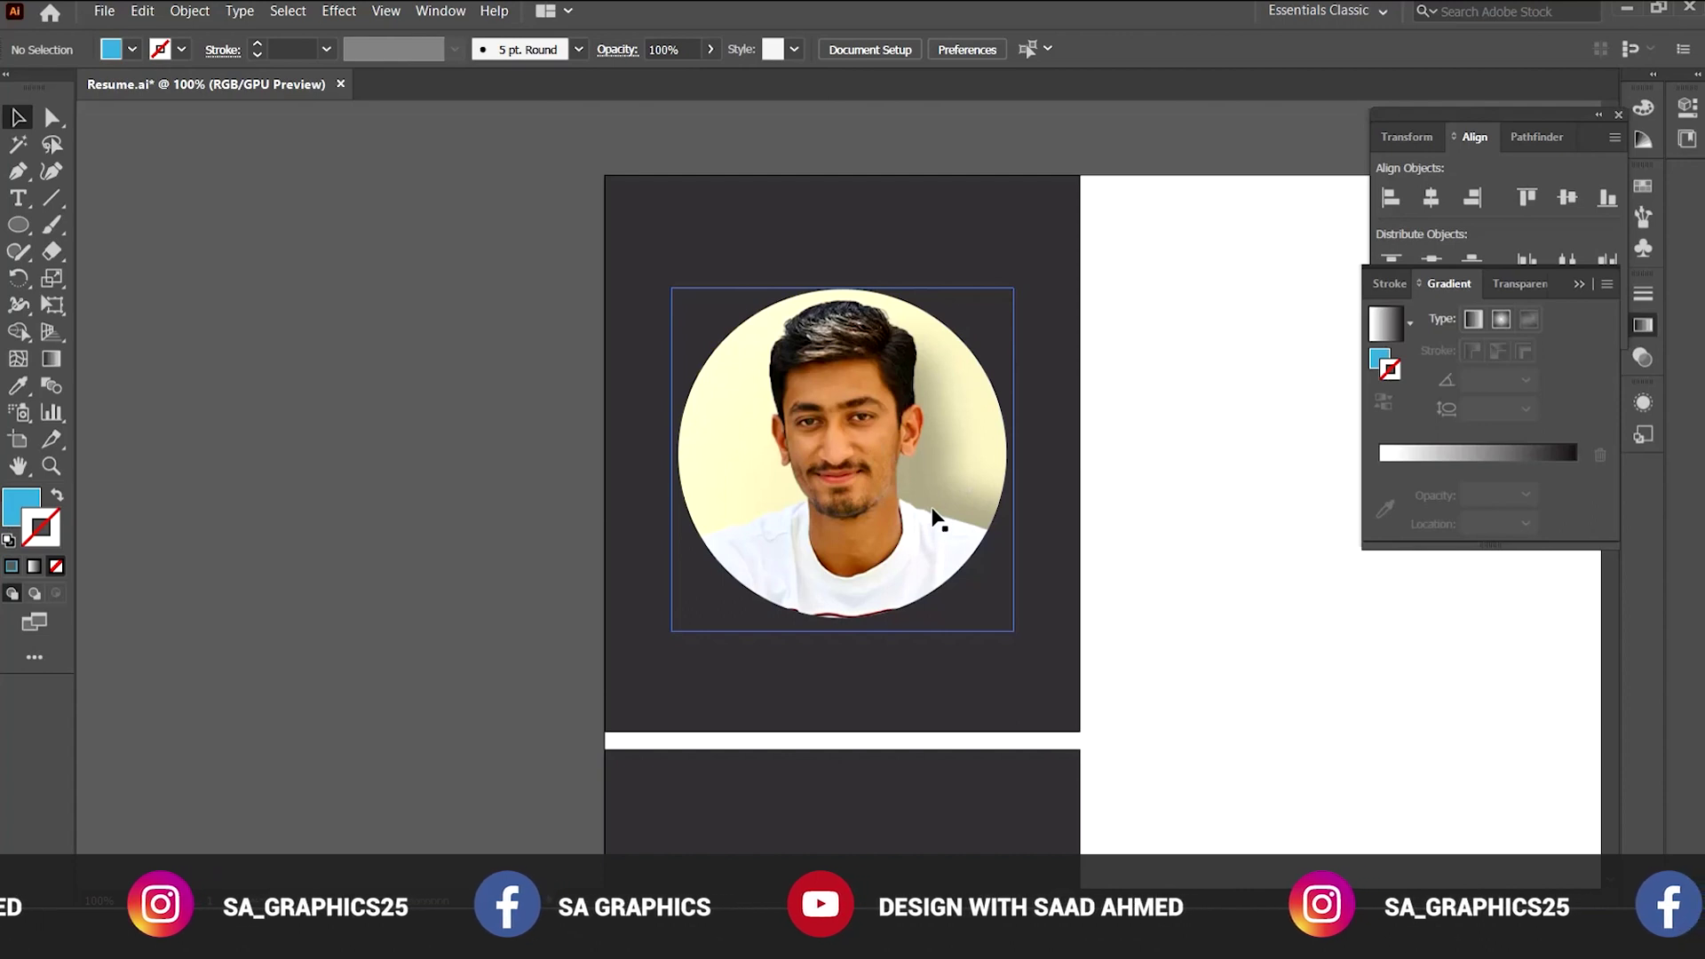
left_click(865, 366)
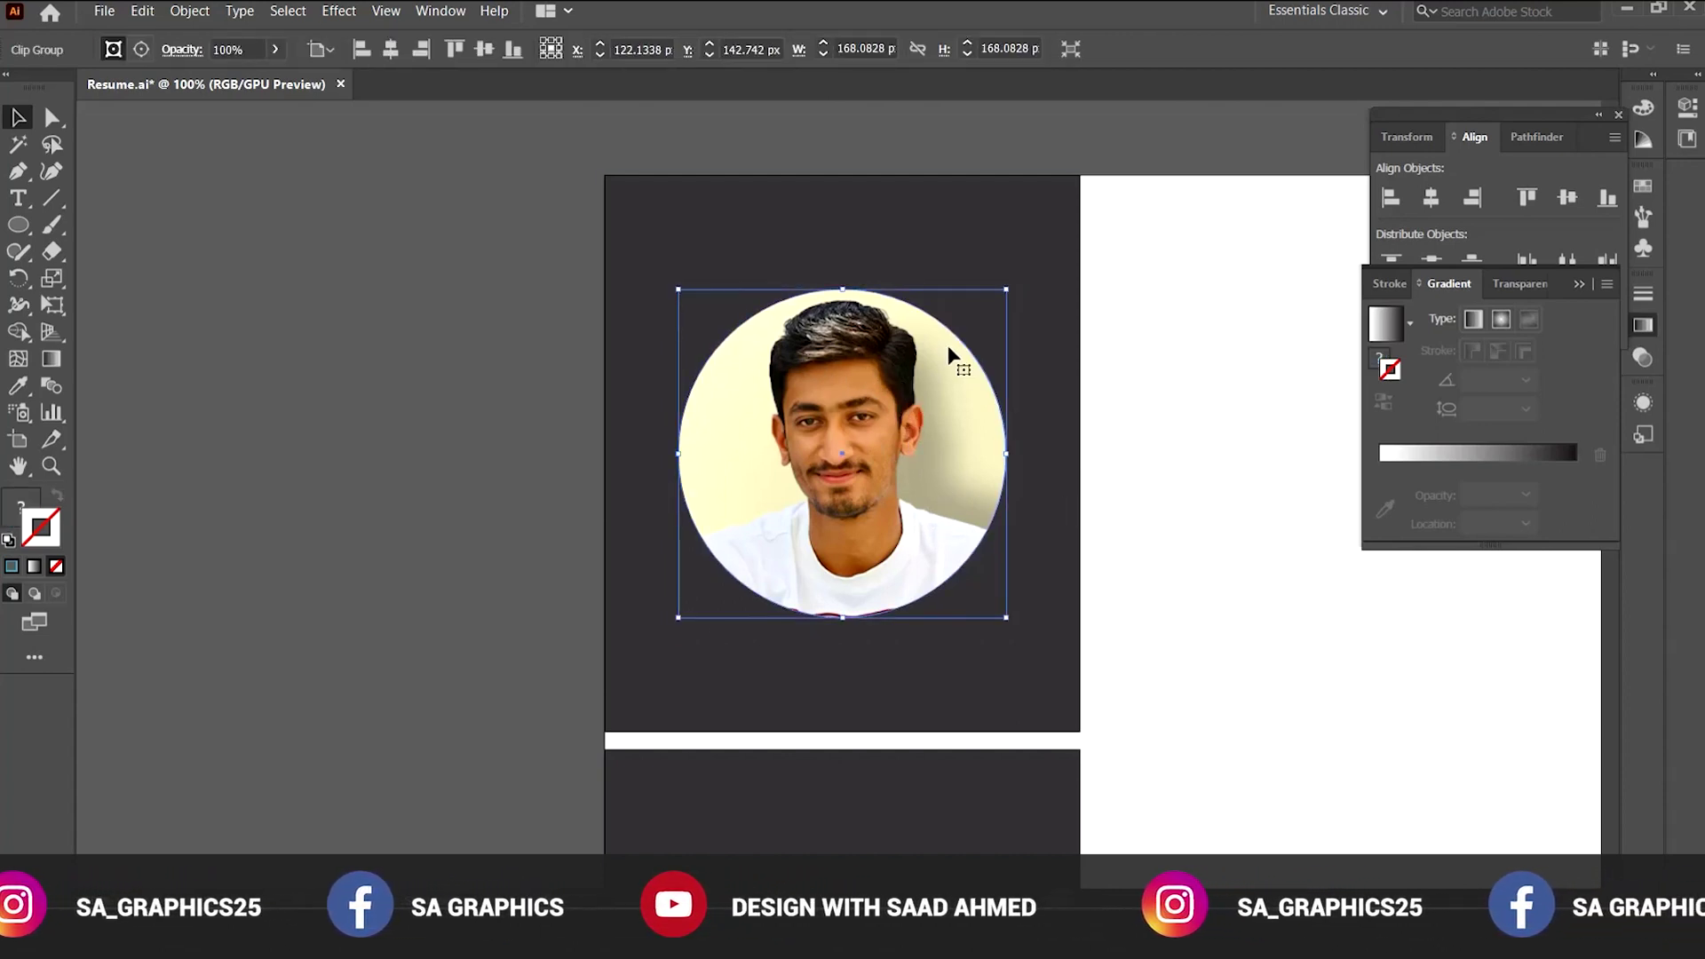
Shrink the circular photo to about 163 px.
left_click_drag(1013, 291, 997, 293)
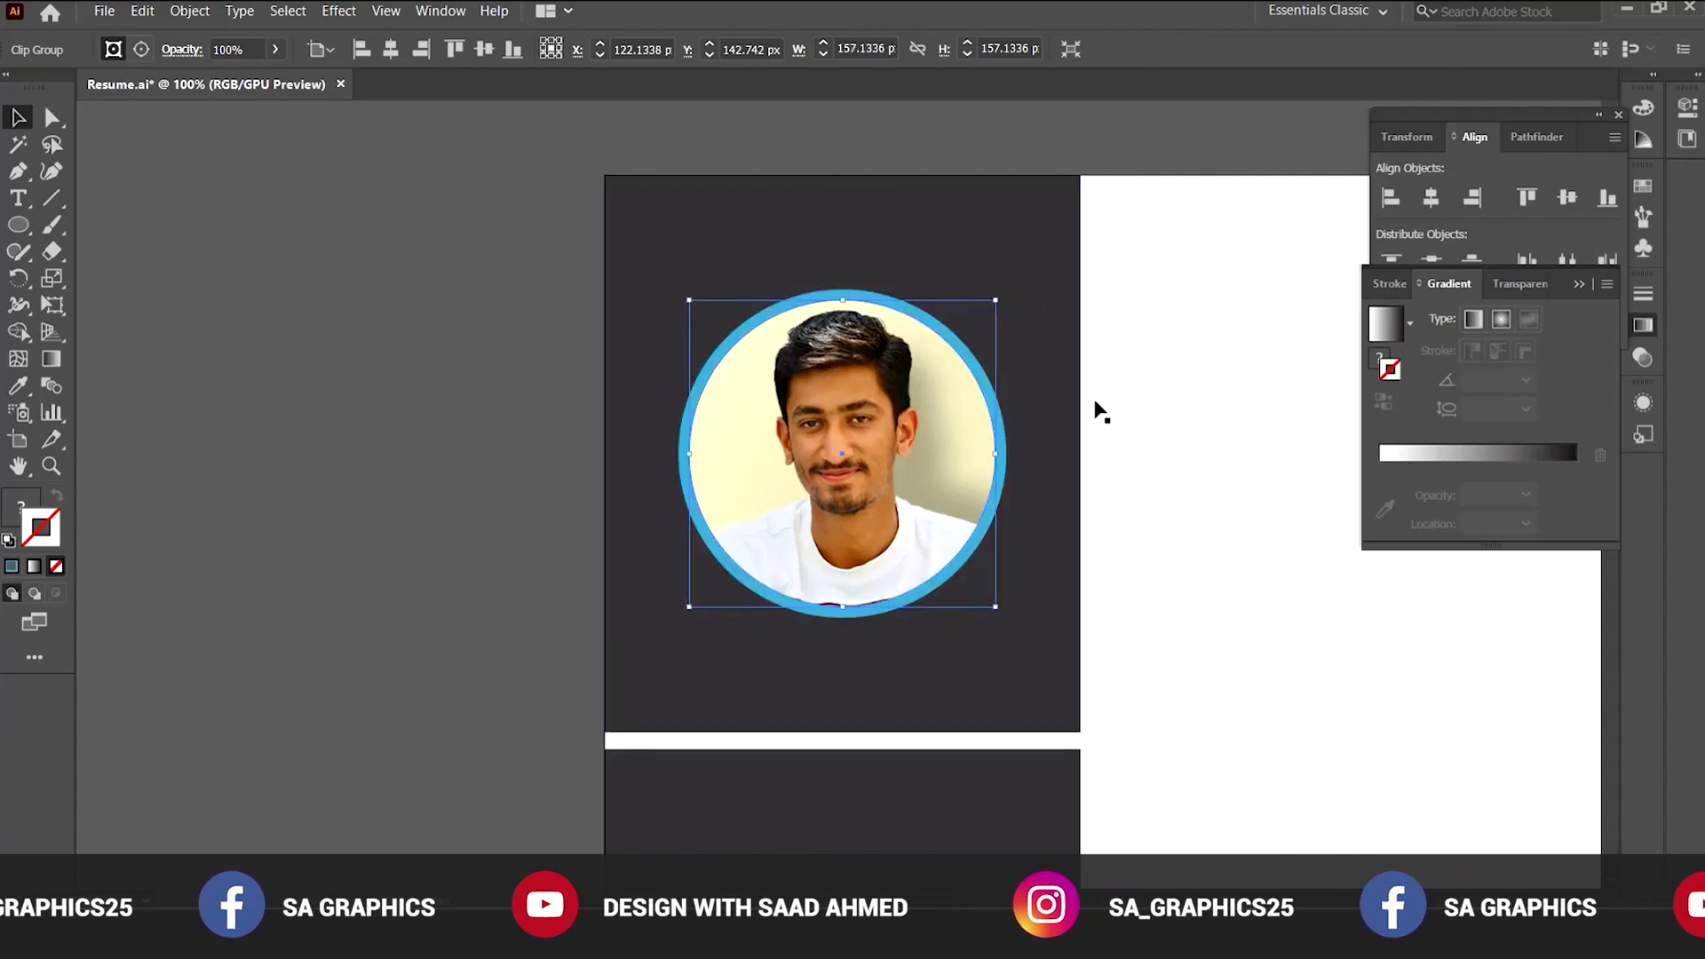
key("ctrl+shift+a")
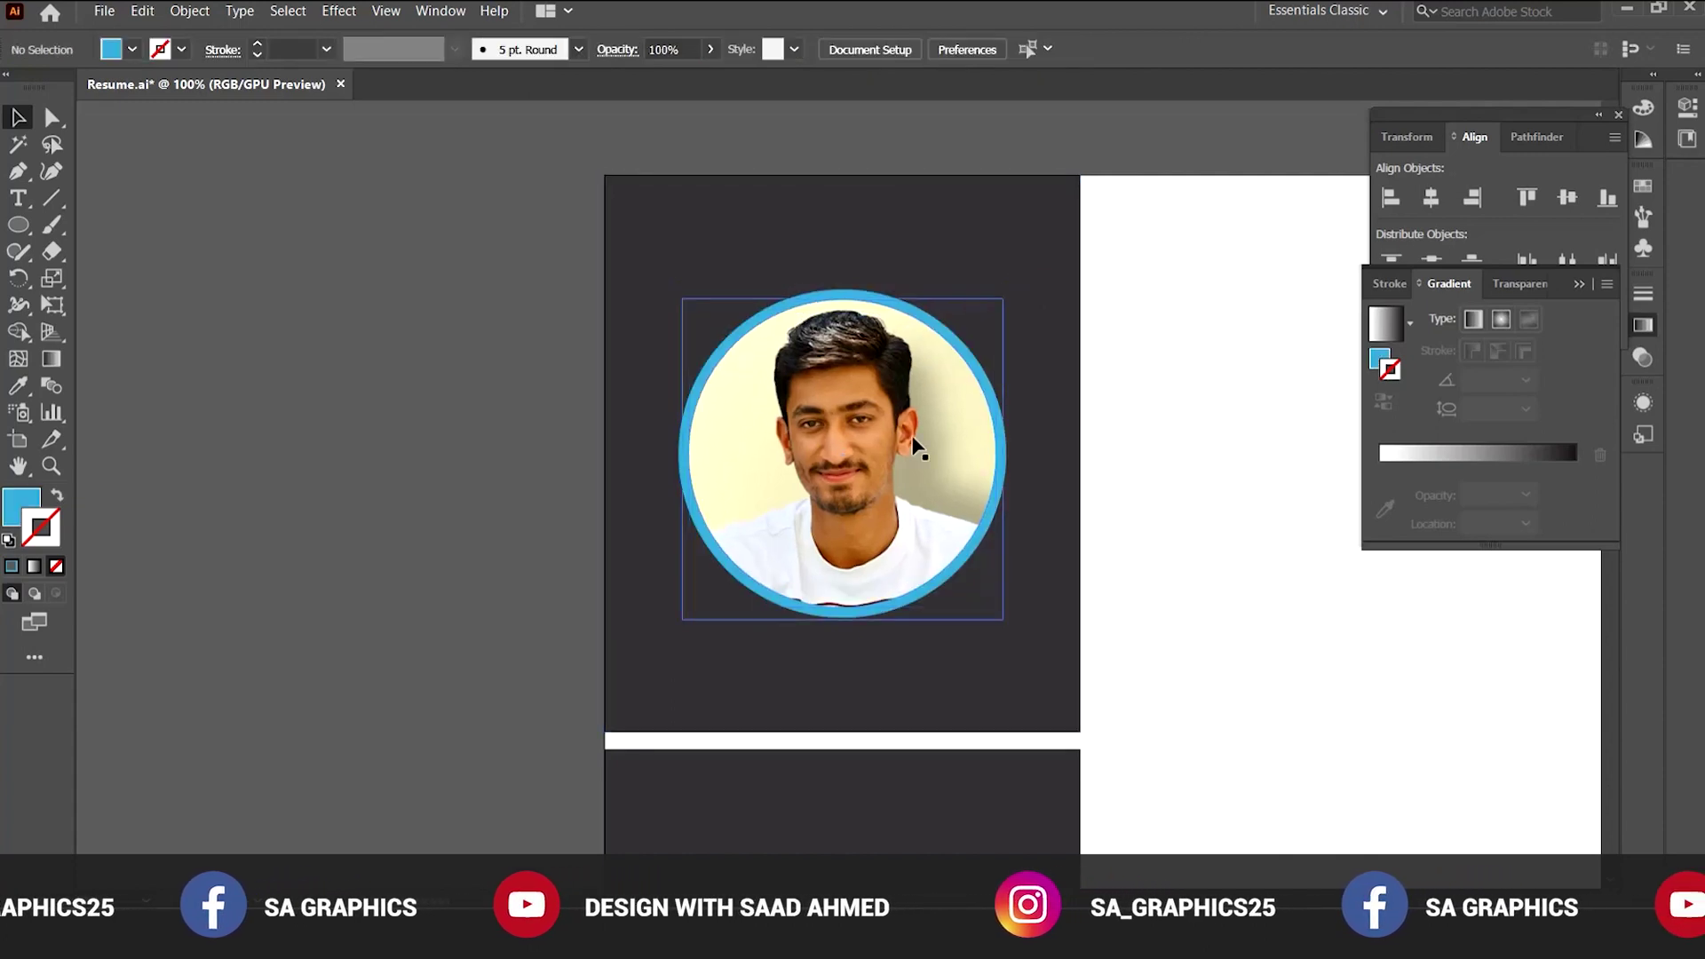
key("ctrl+equal")
Swap the blue circle's fill to stroke and raise its stroke weight to 4 pt.
left_click(914, 349)
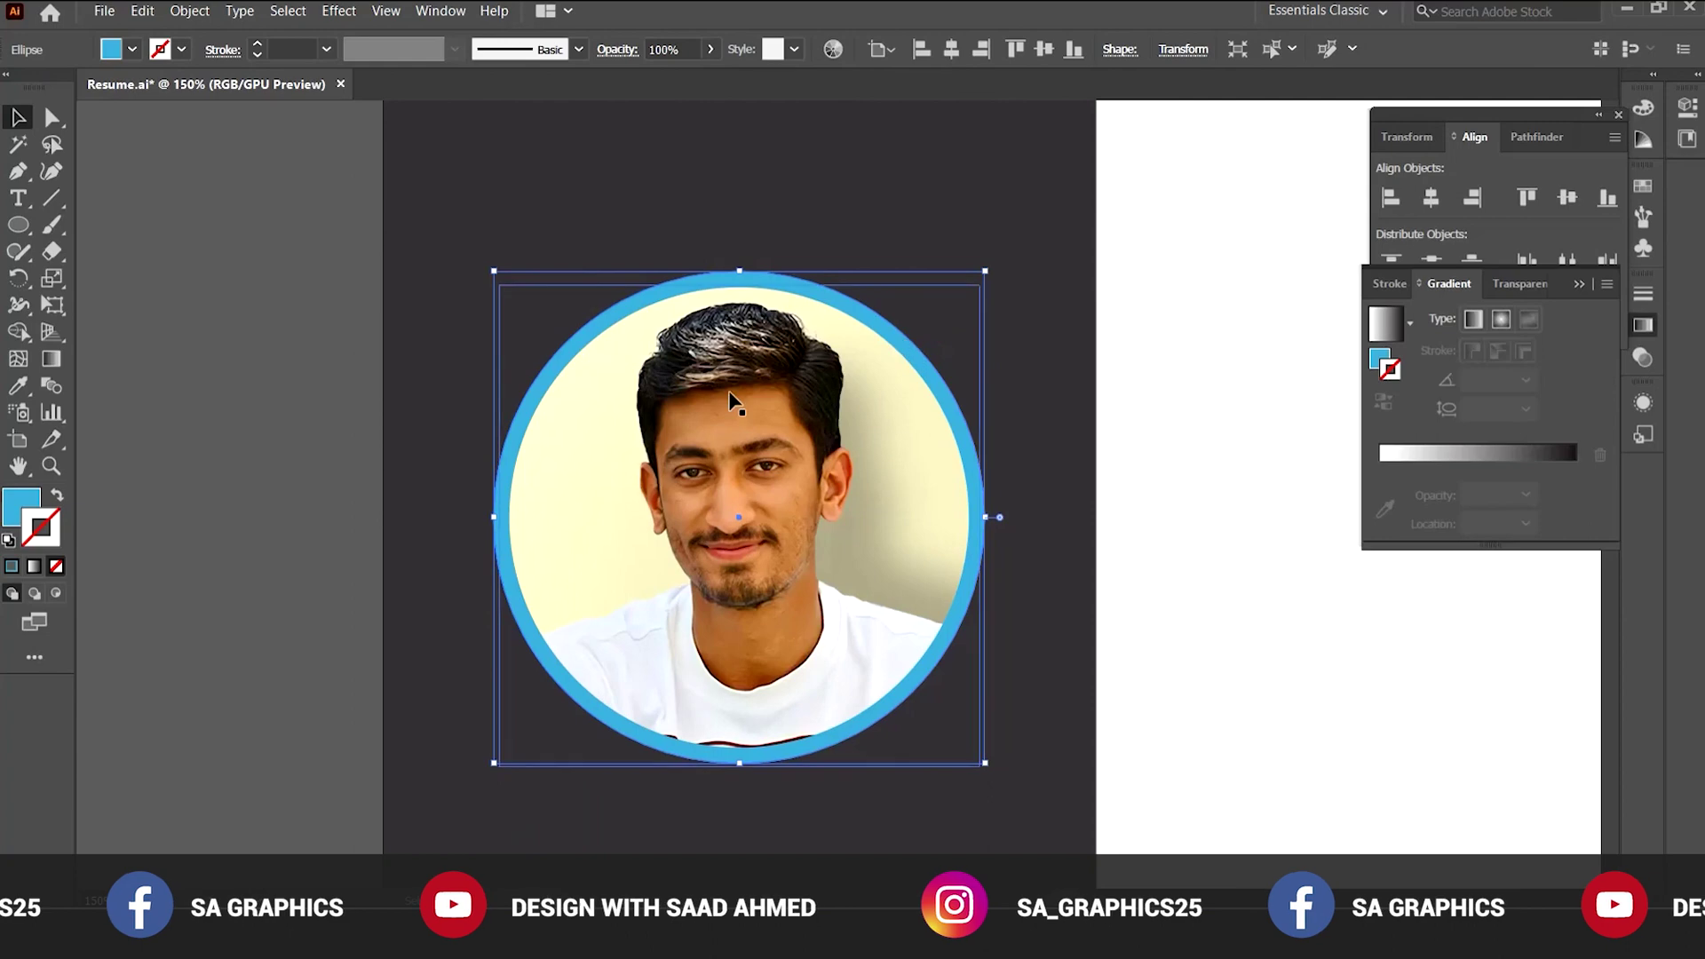
left_click(55, 497)
left_click(460, 373)
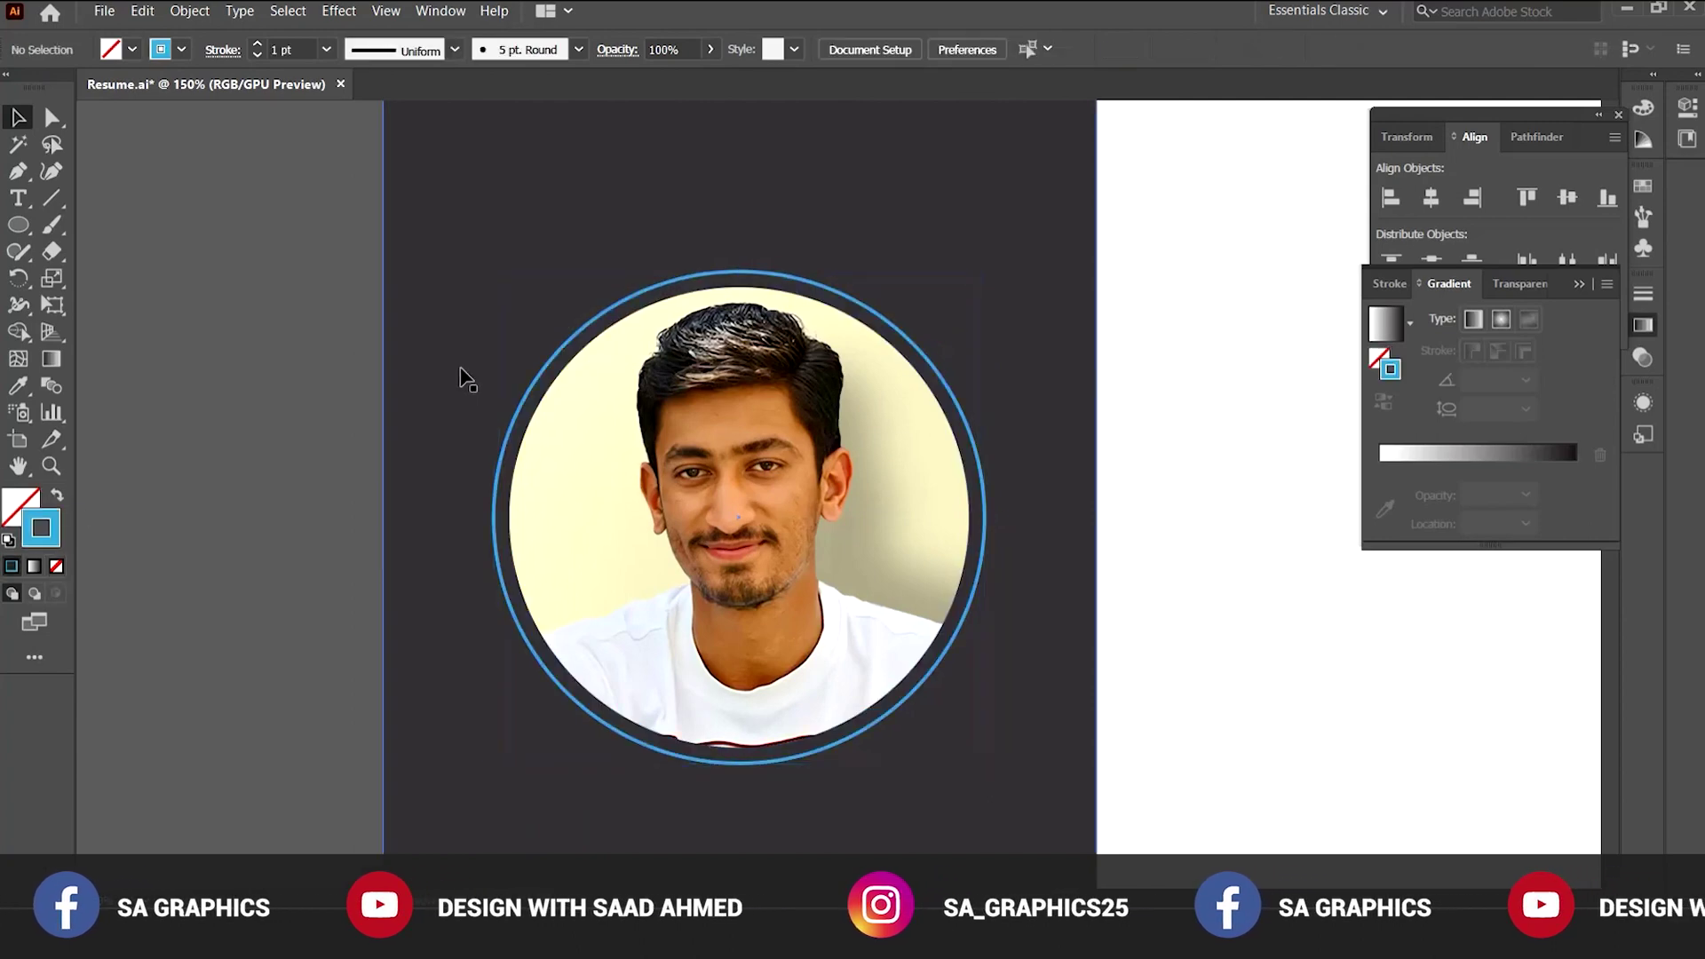
left_click(536, 391)
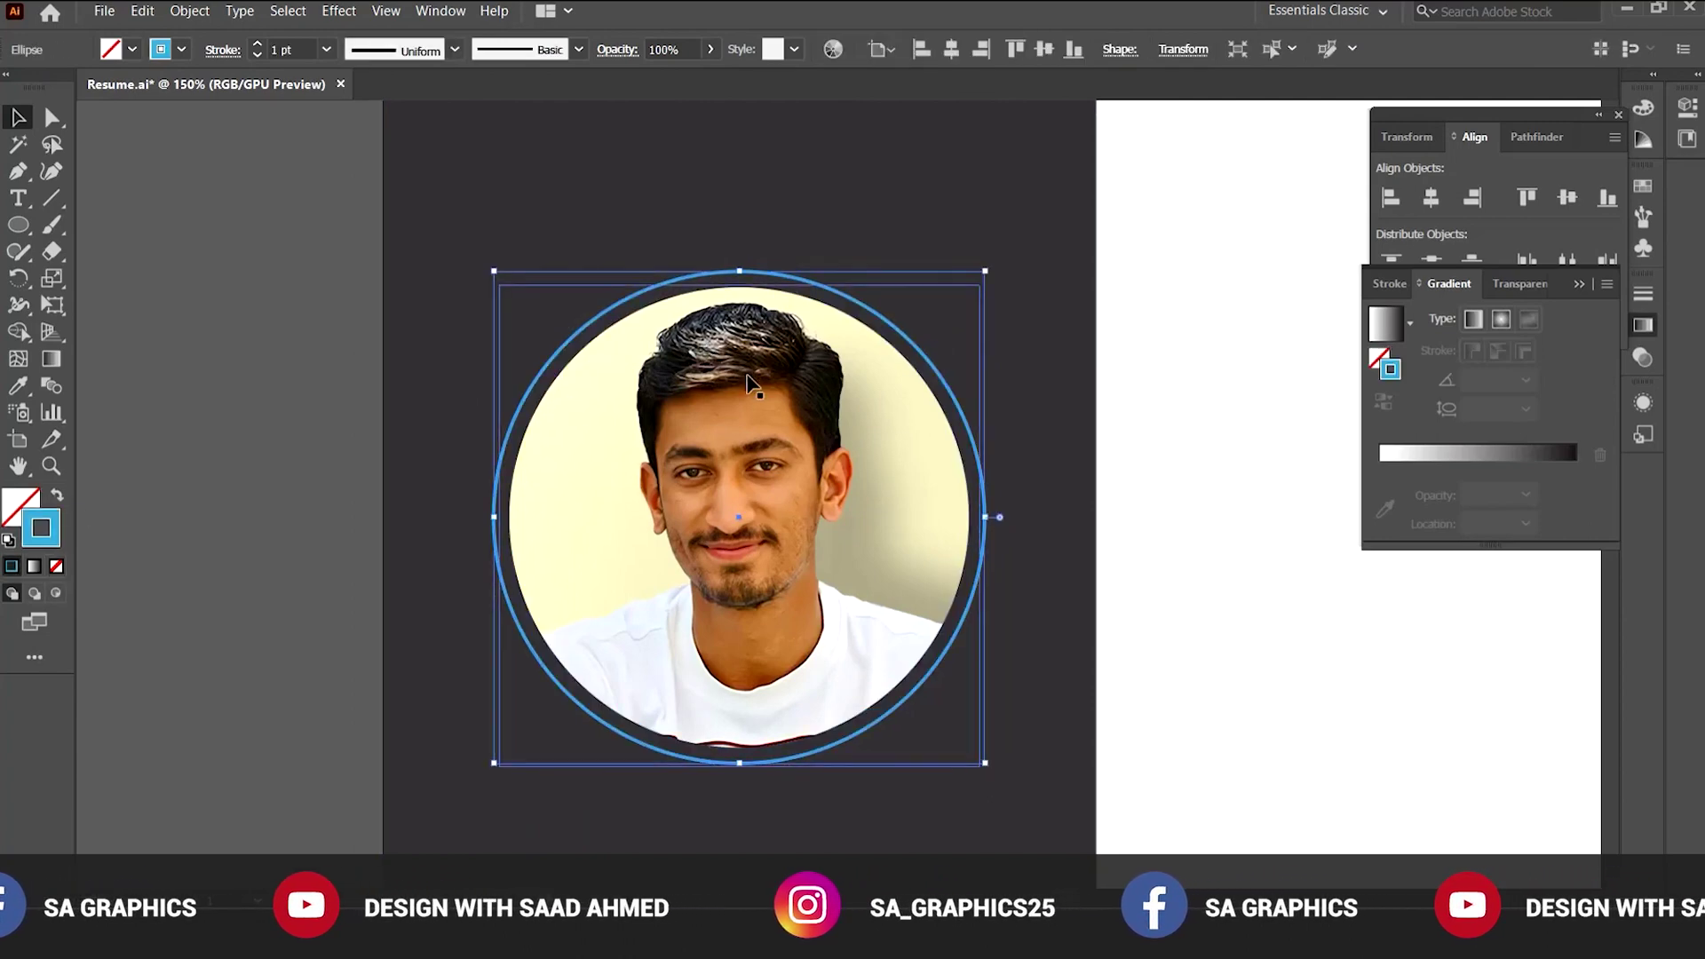
key("ctrl+equal")
left_click(257, 48)
left_click(257, 48)
left_click(257, 48)
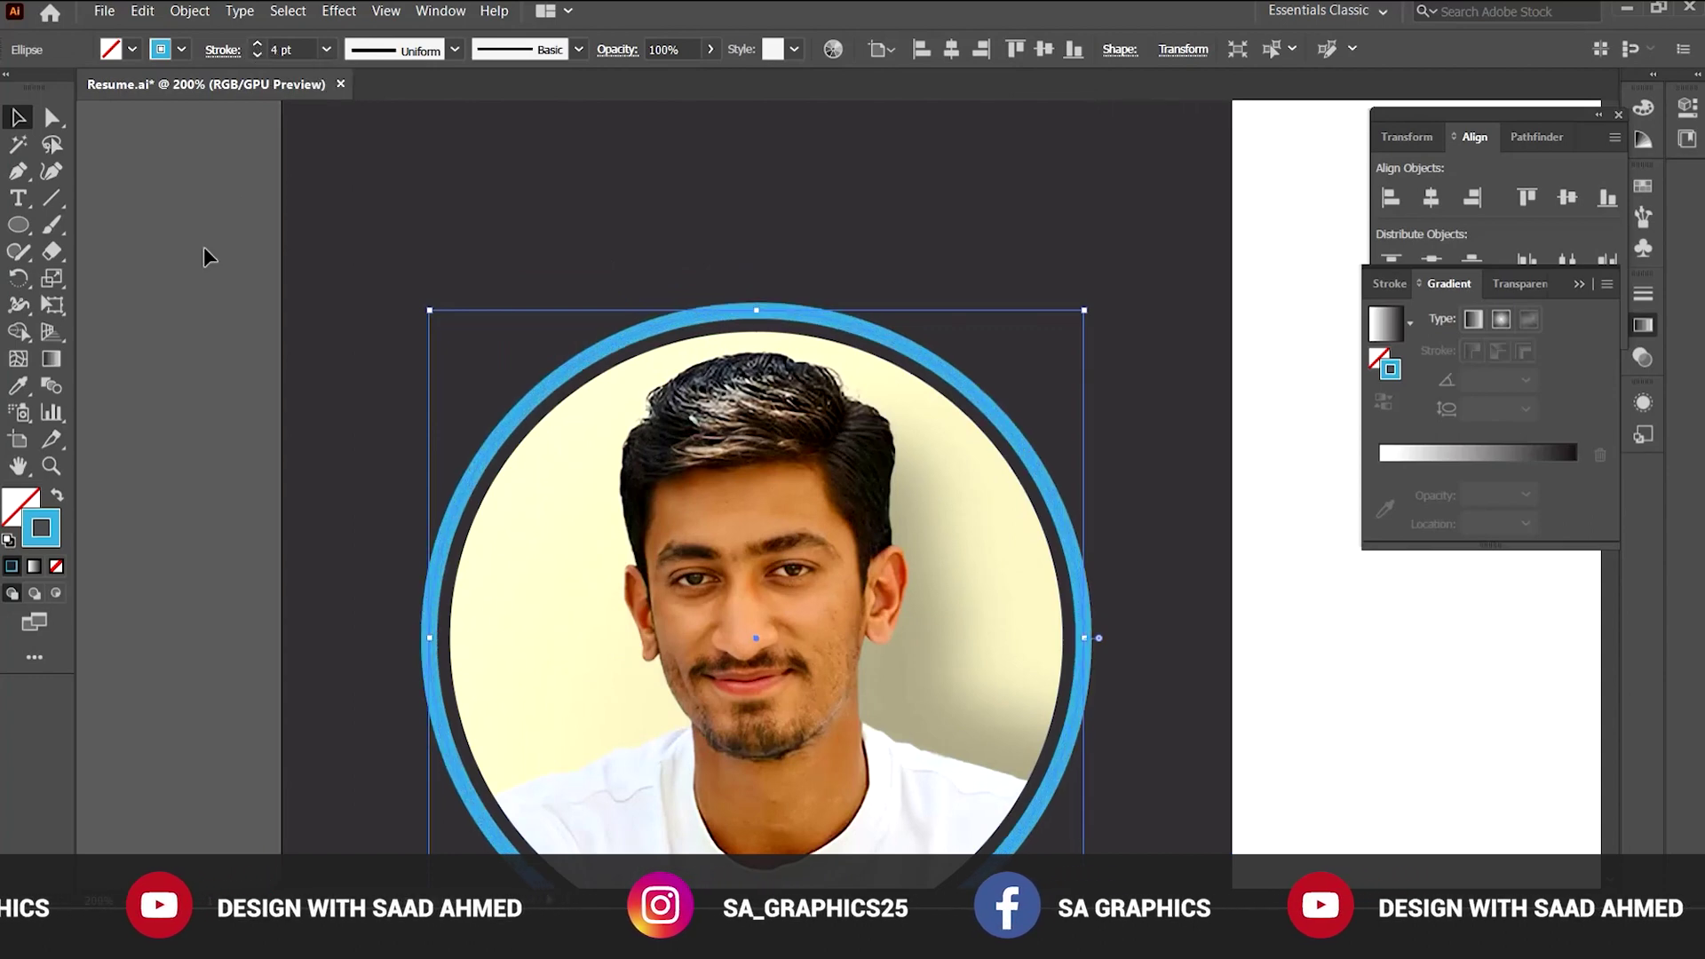
left_click(224, 316)
key("ctrl+minus")
key("ctrl+minus")
left_click(877, 517, "ctrl+alt")
left_click_drag(1027, 563, 860, 531)
left_click_drag(928, 481, 818, 616)
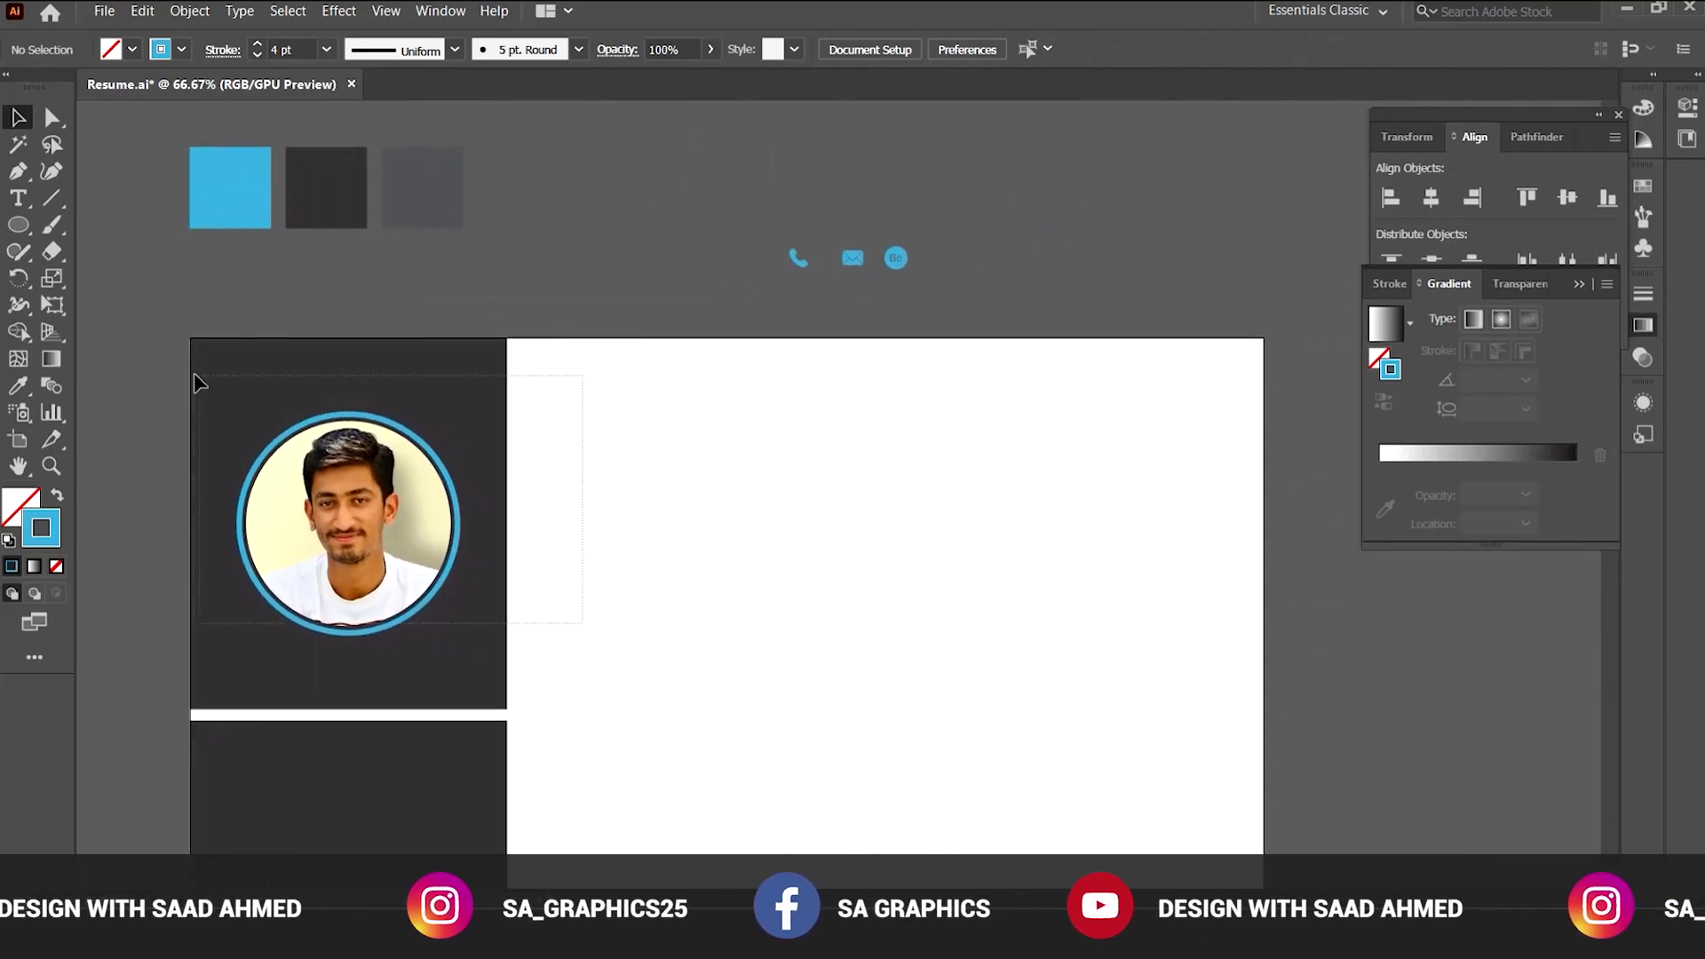
left_click_drag(194, 374, 197, 377)
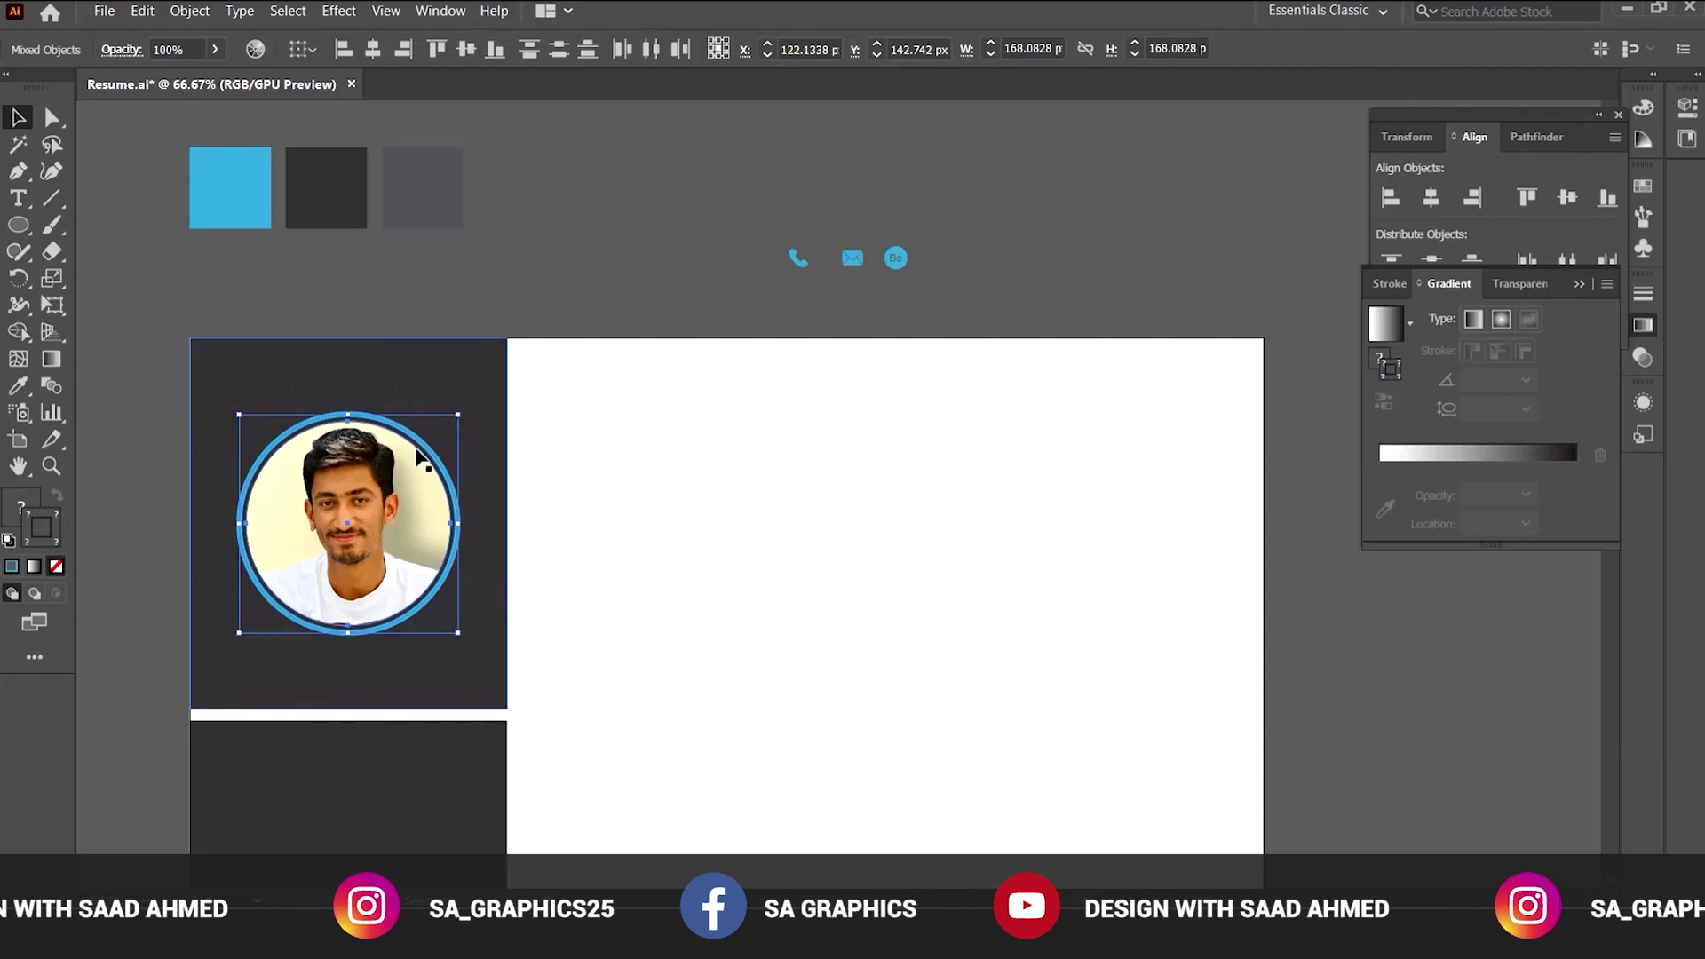
left_click(326, 483)
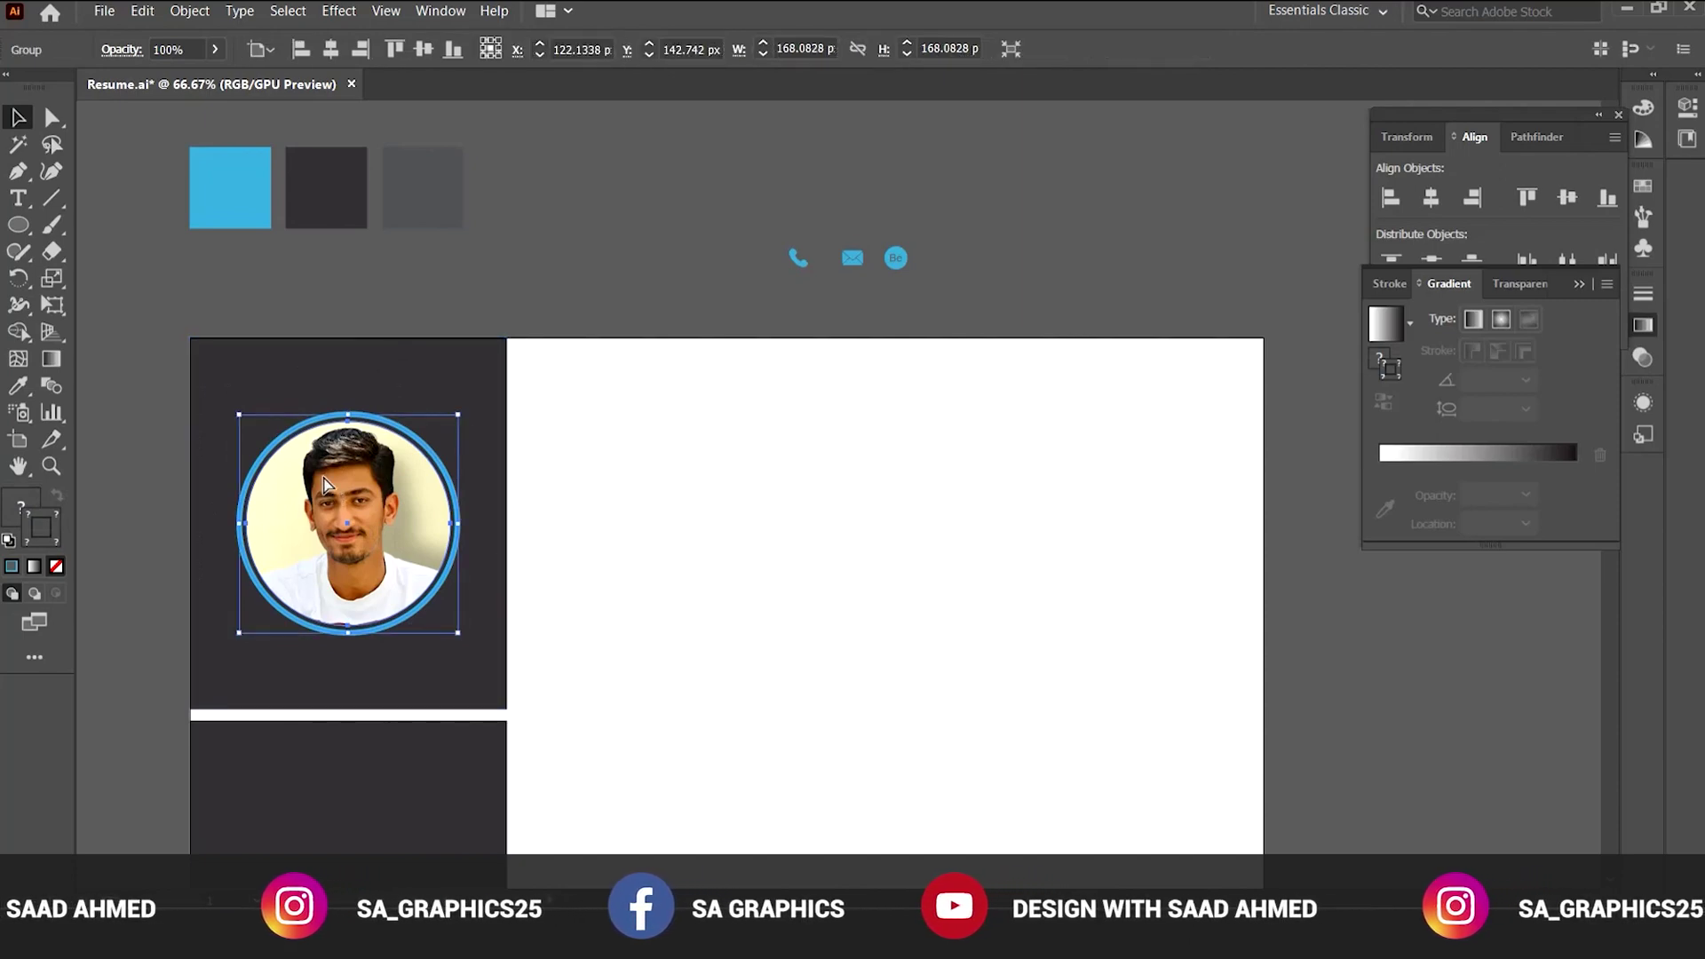
left_click(460, 374, "shift")
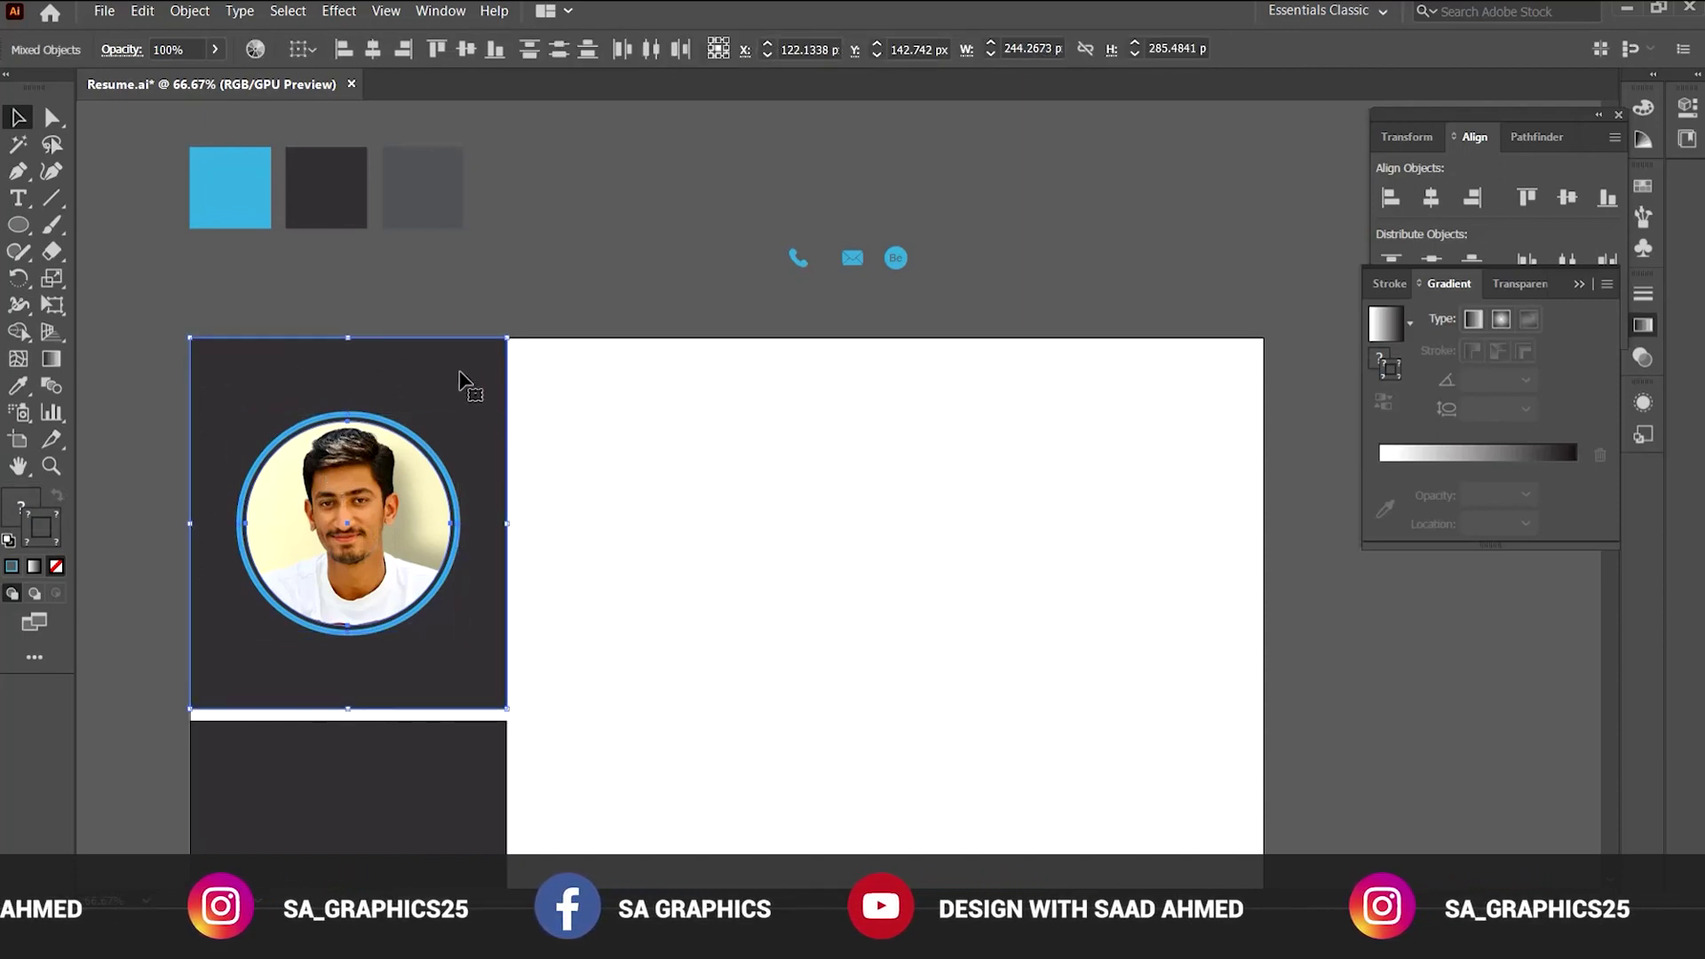
left_click(444, 367)
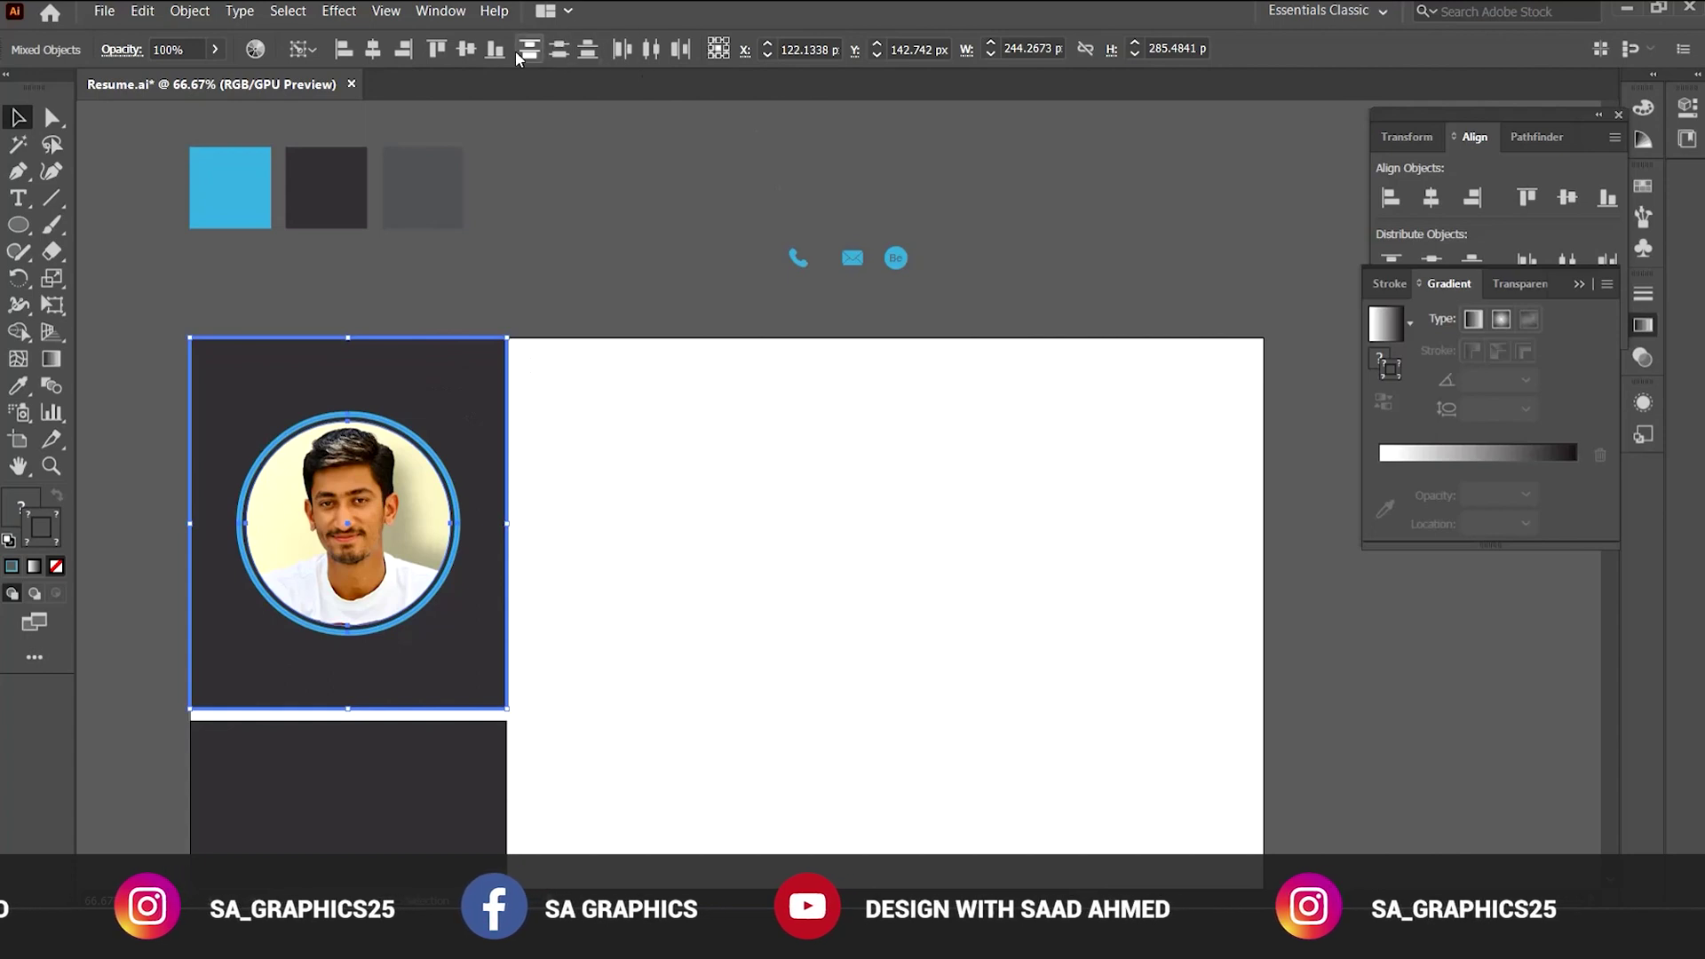
left_click(465, 50)
left_click(677, 527)
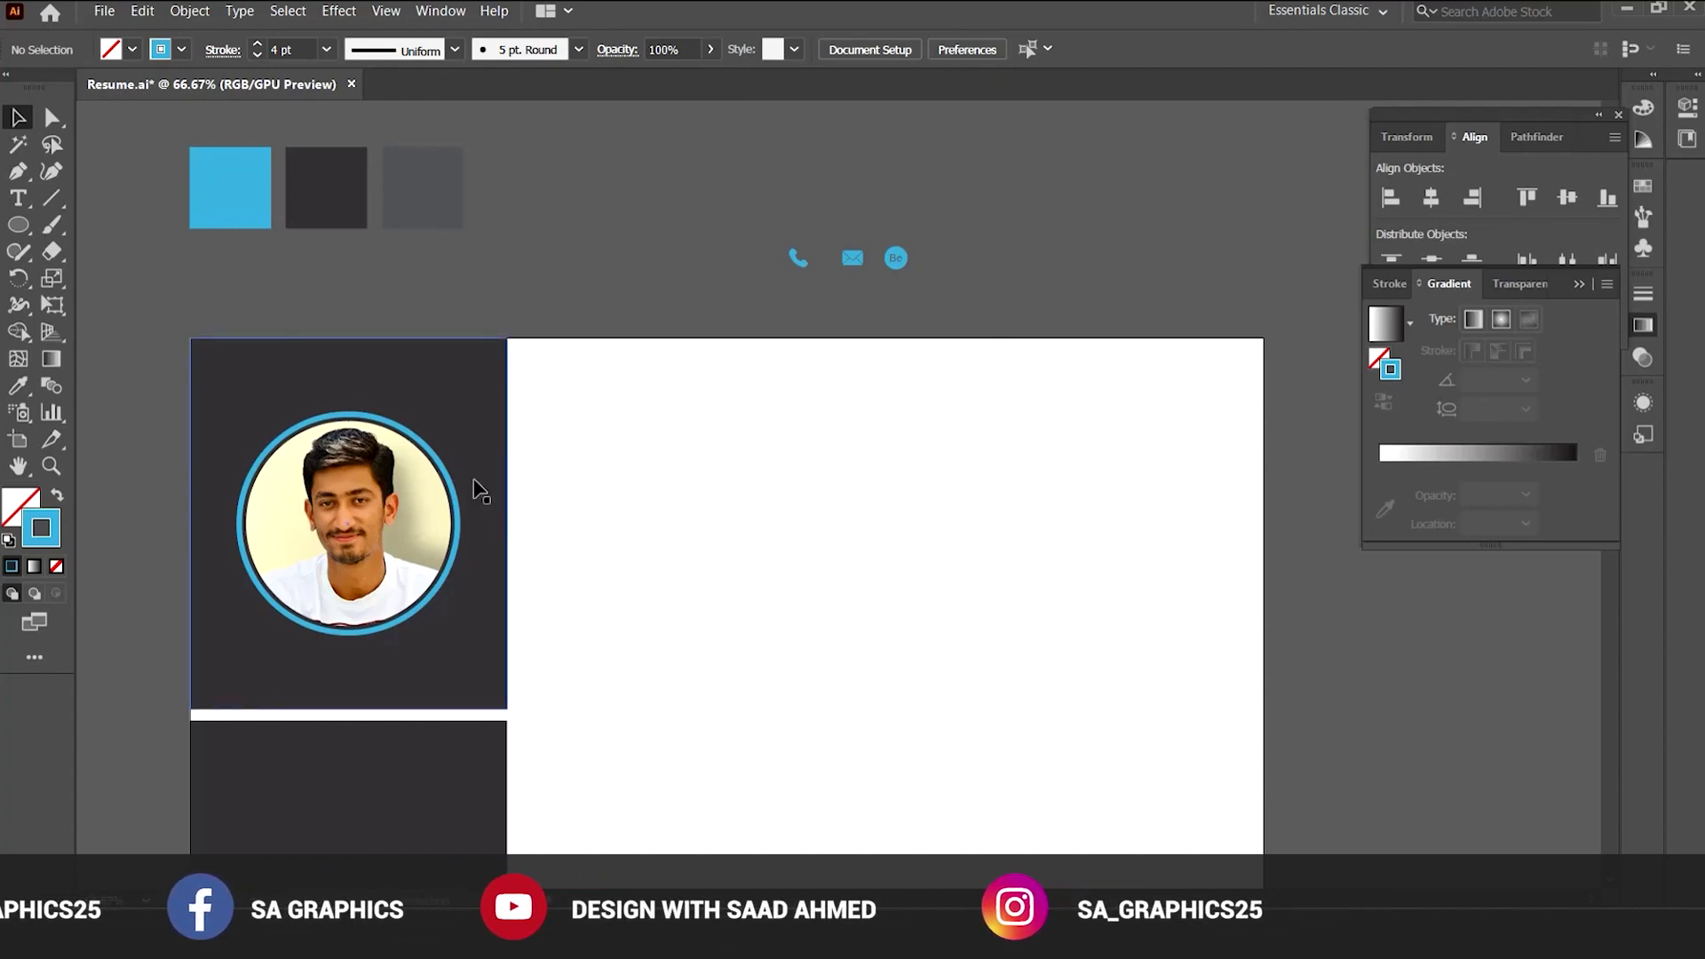
Type the person's name in the white area and enlarge it to about 55 pt.
left_click(17, 199)
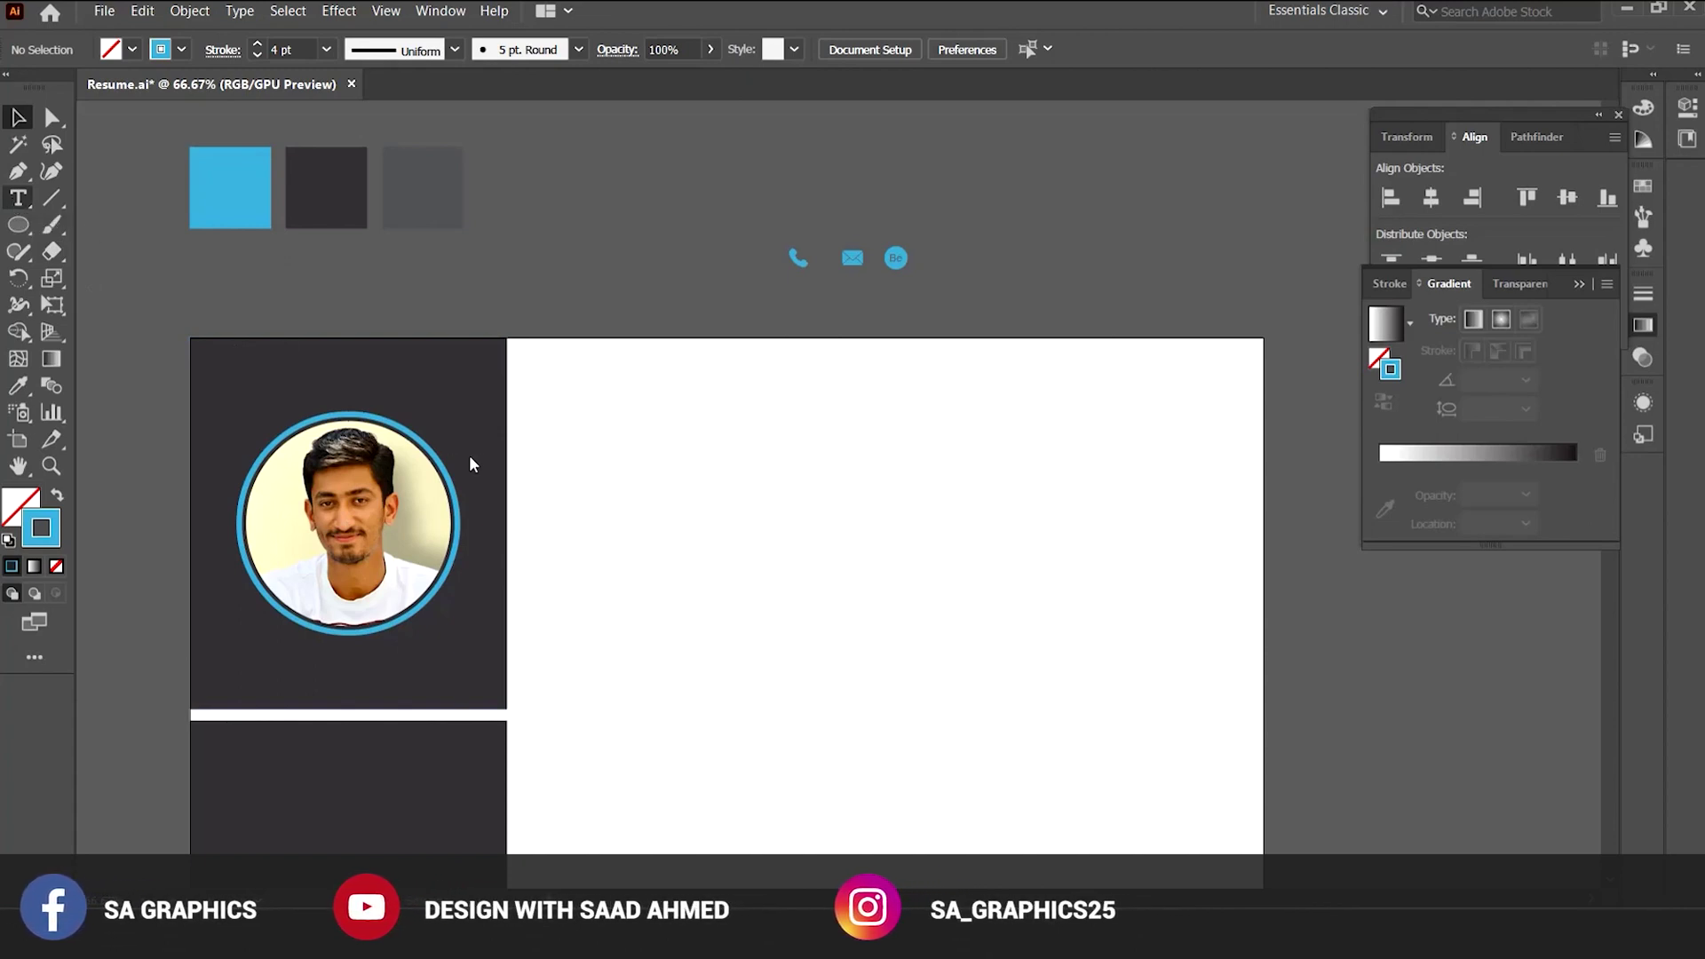
left_click(594, 461)
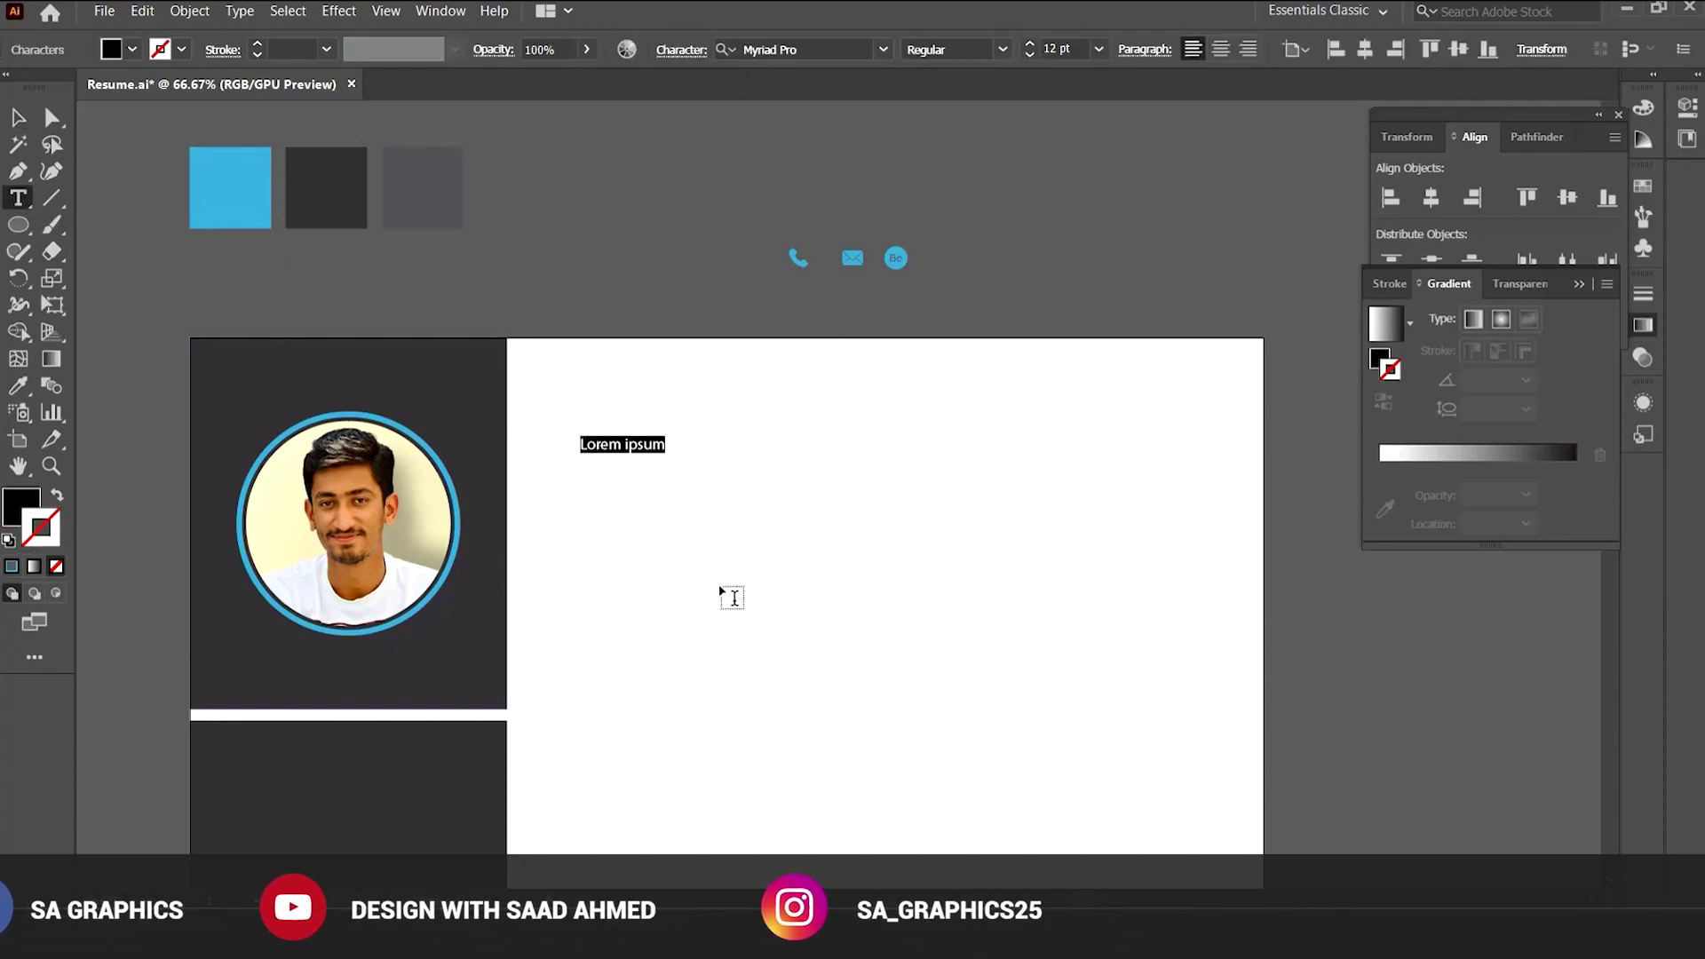
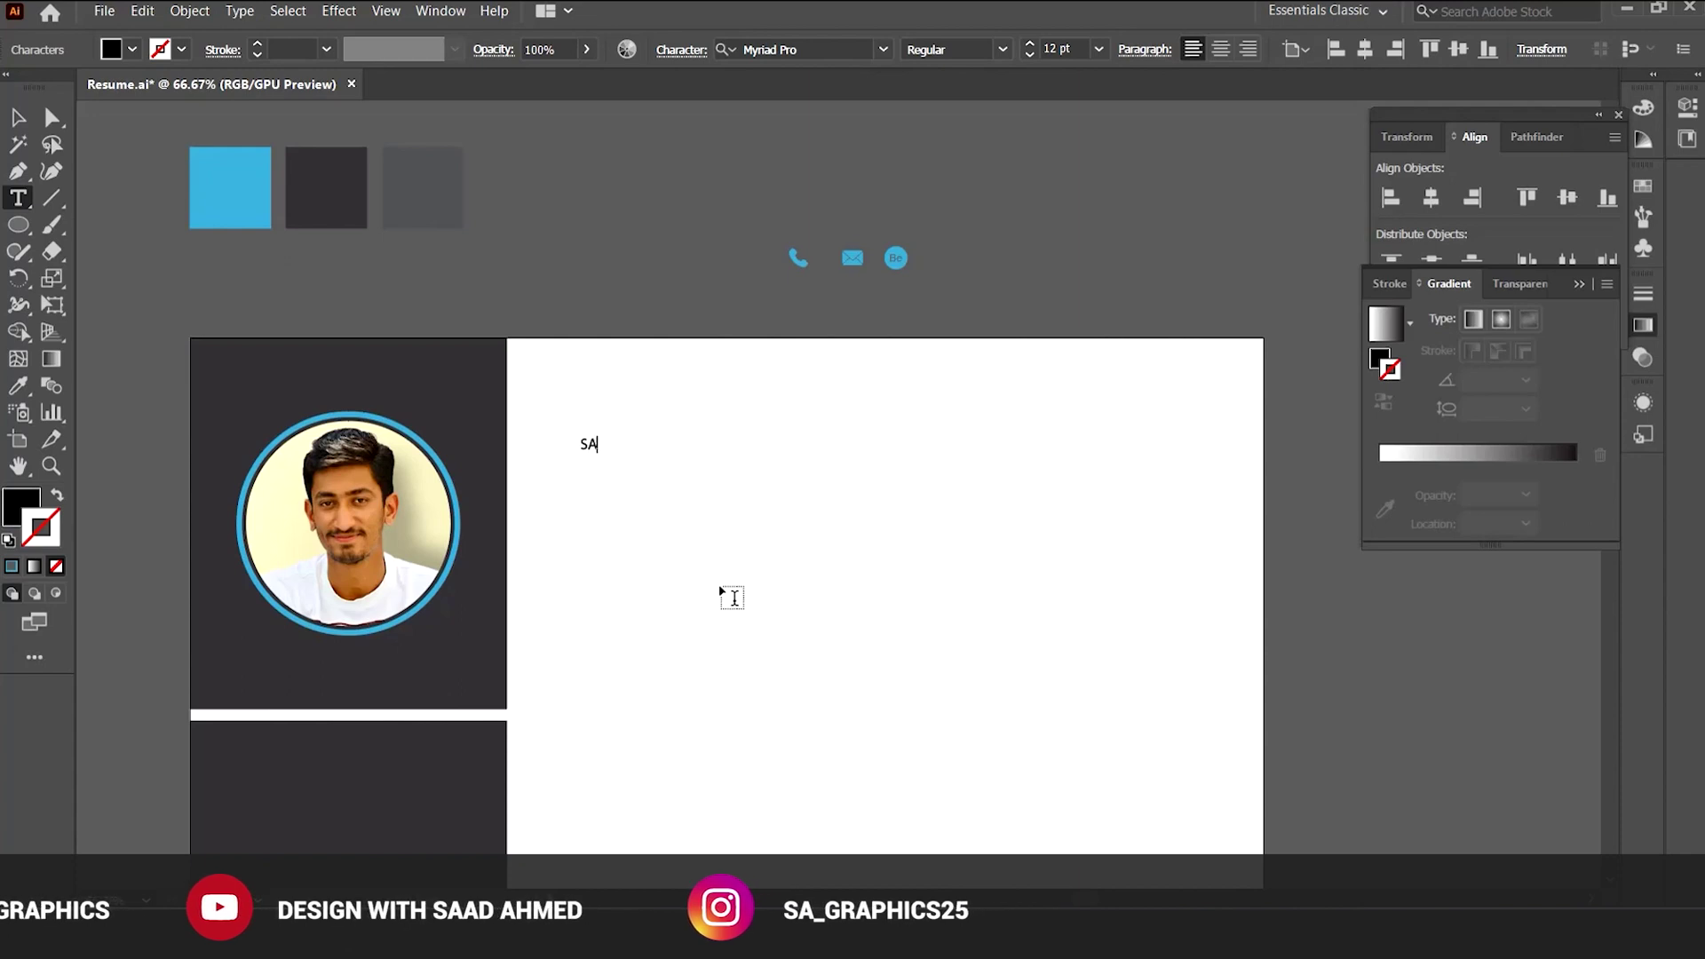
left_click(18, 117)
left_click_drag(672, 456, 997, 510)
left_click_drag(882, 490, 857, 475)
left_click(926, 544)
left_click(900, 471)
Set the name to Roboto Bold and fill it with the blue swatch colour.
left_click(779, 51)
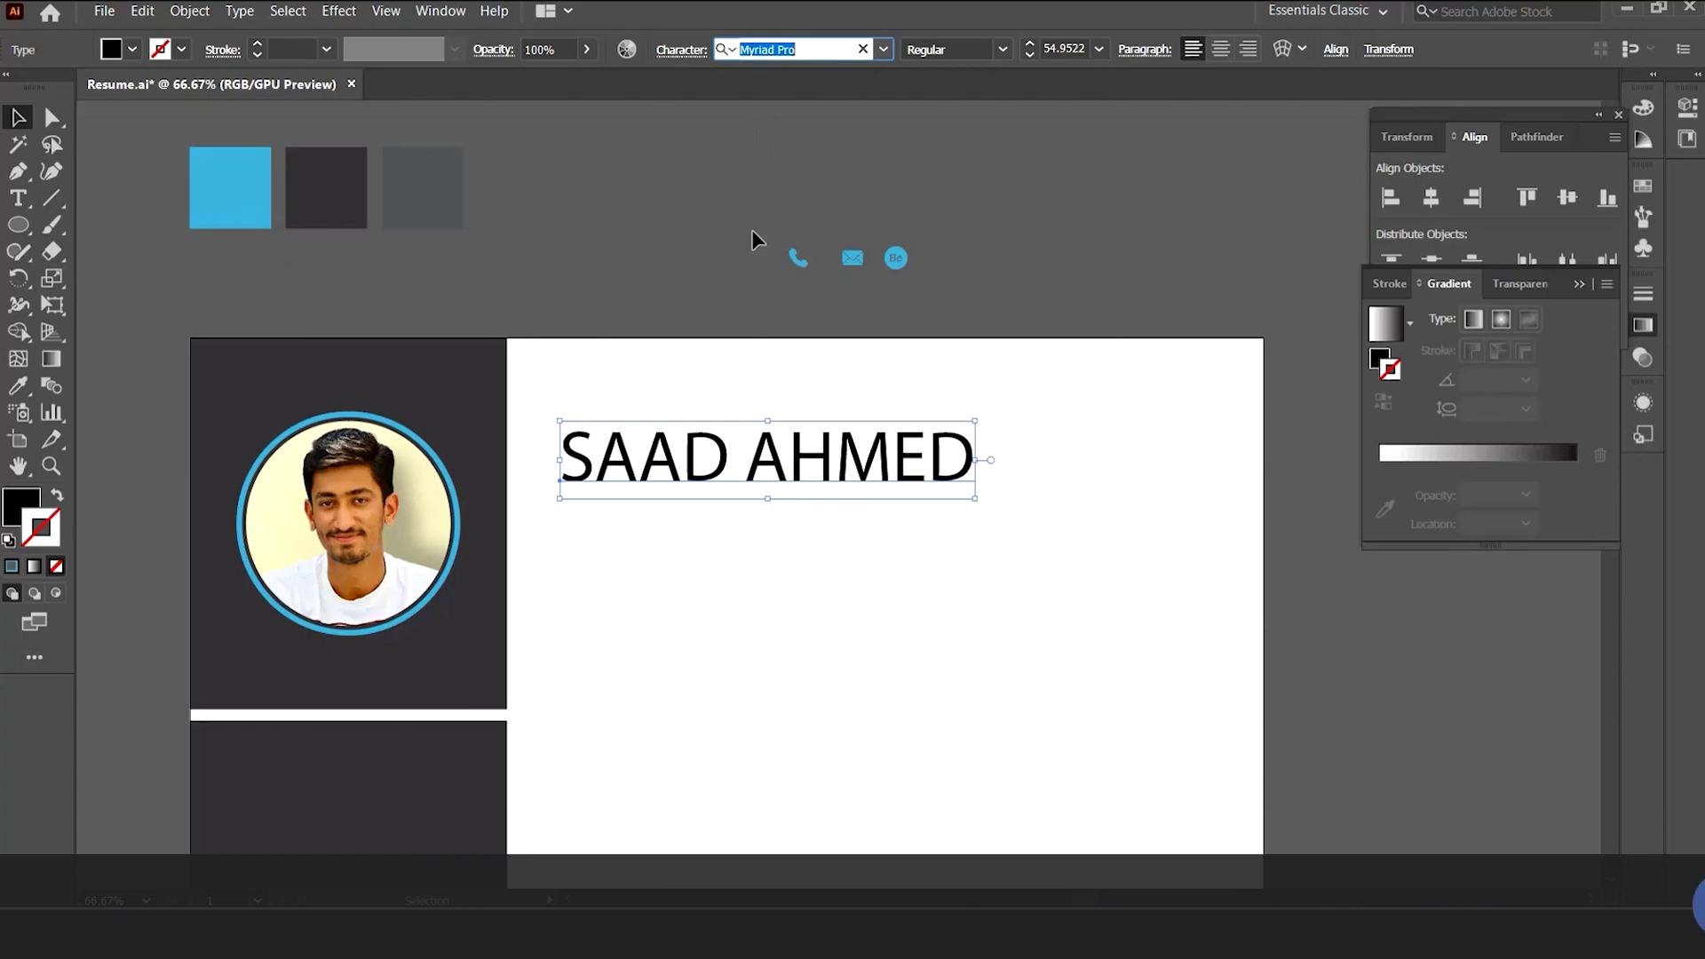
type("ROBOT")
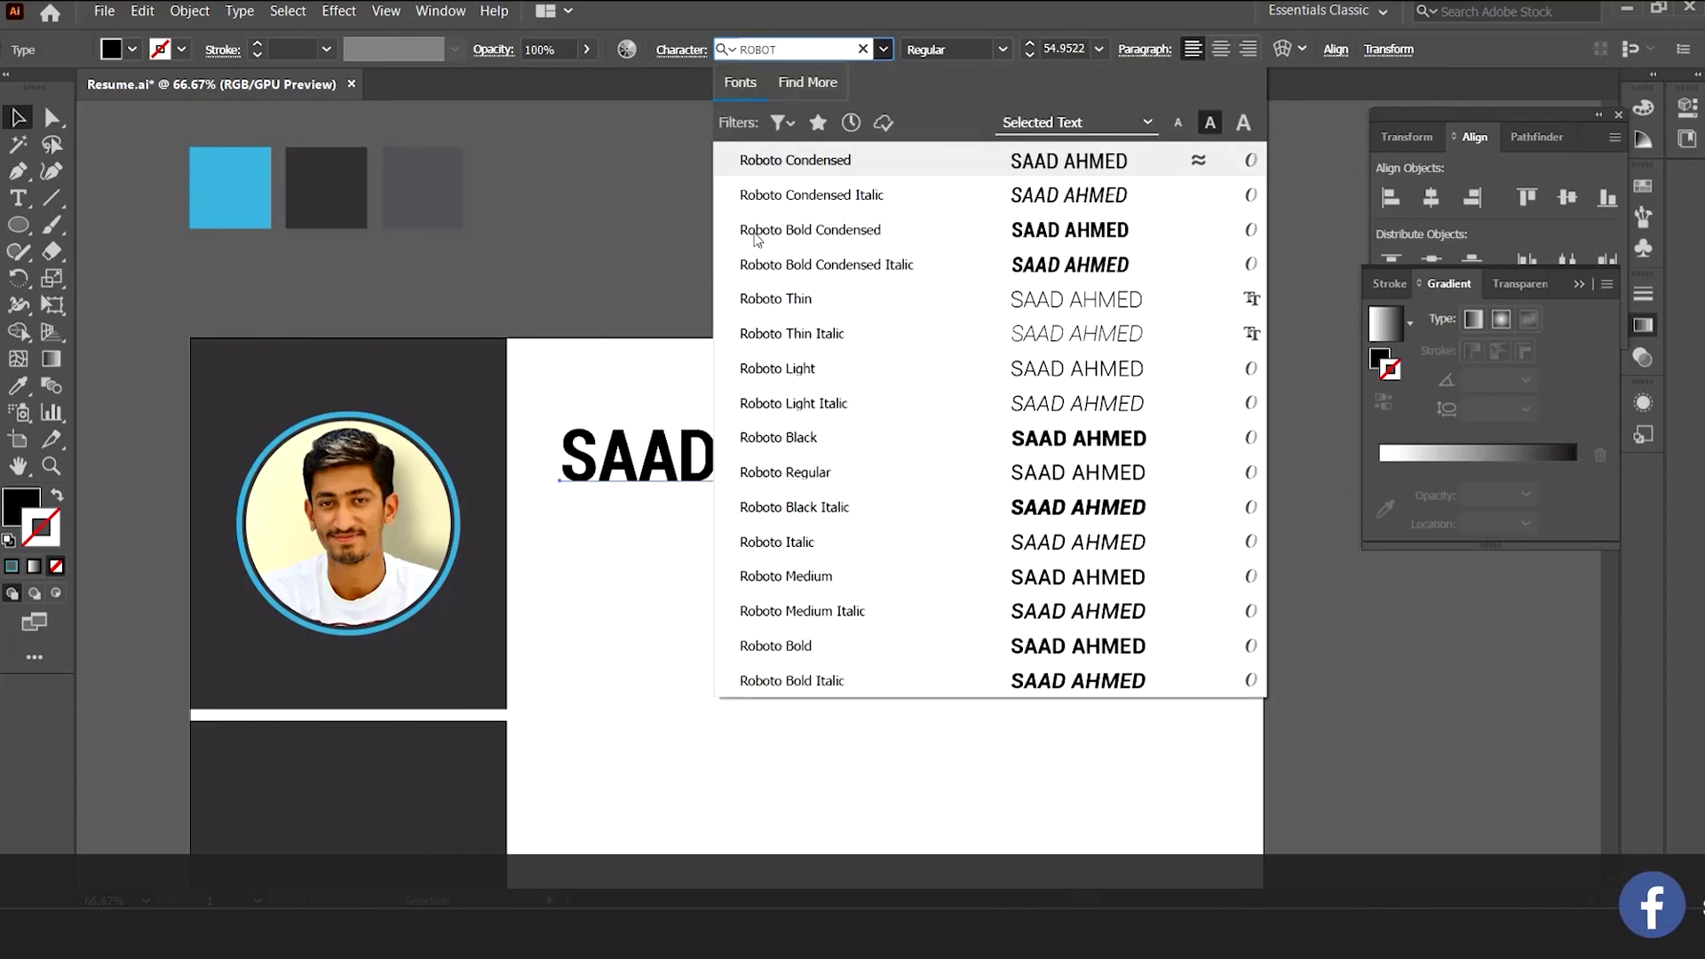
left_click(790, 645)
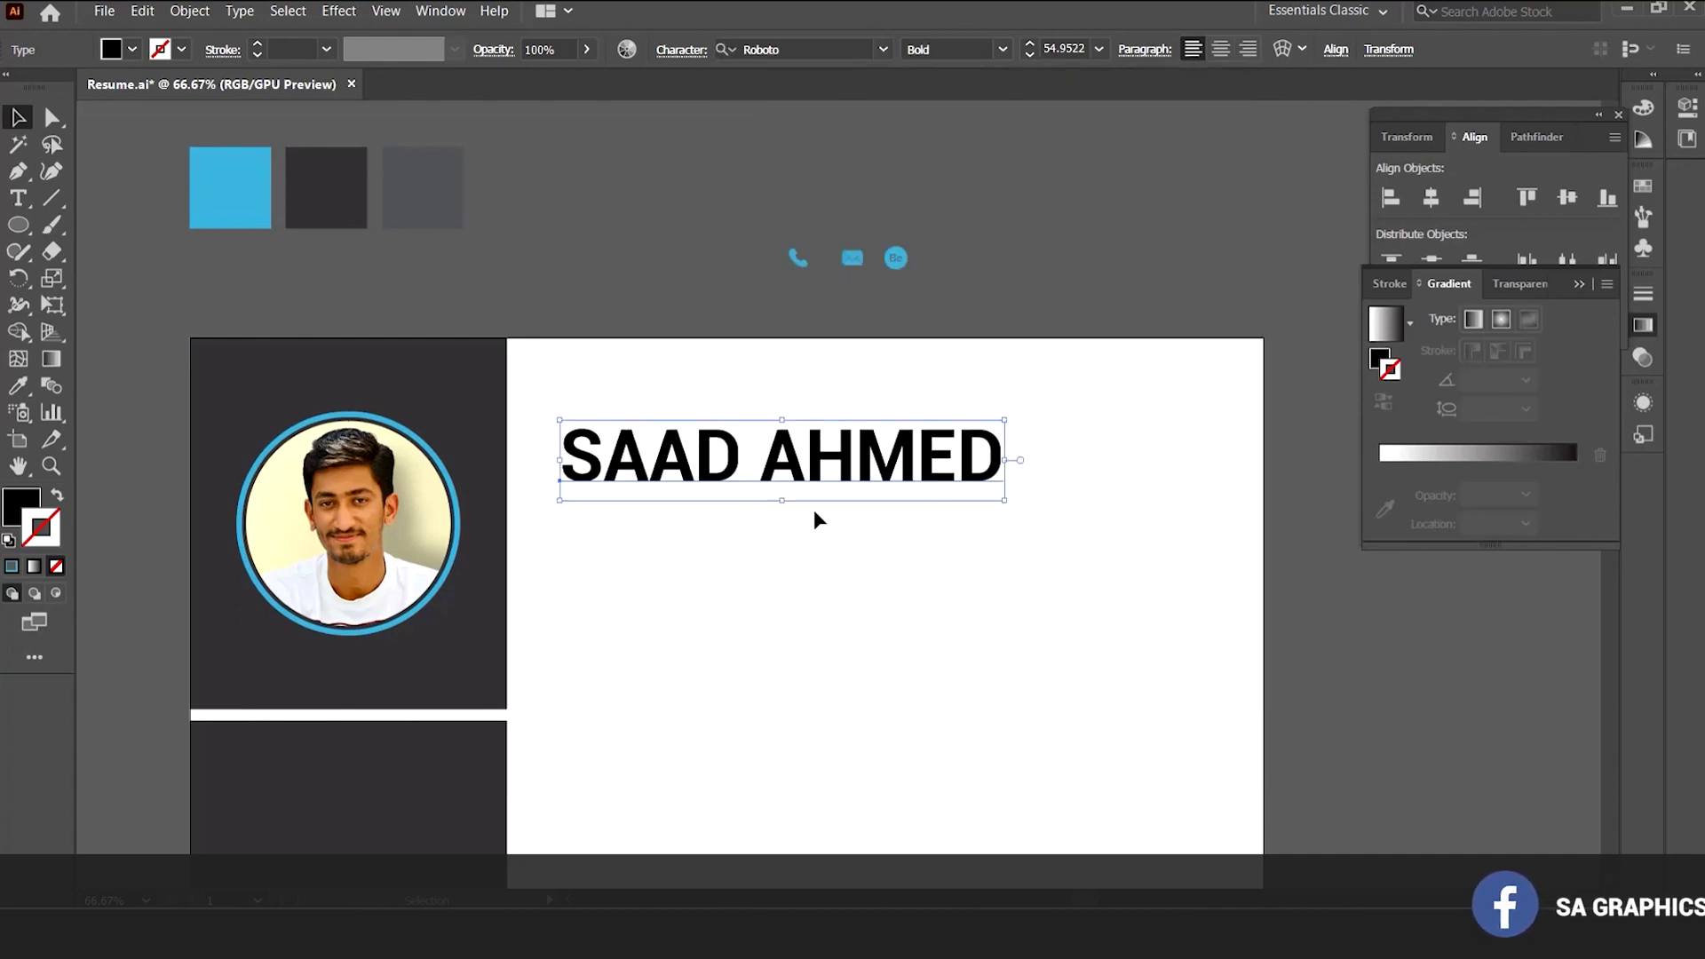
key("i")
left_click(235, 190)
key("v")
left_click_drag(814, 524, 757, 456)
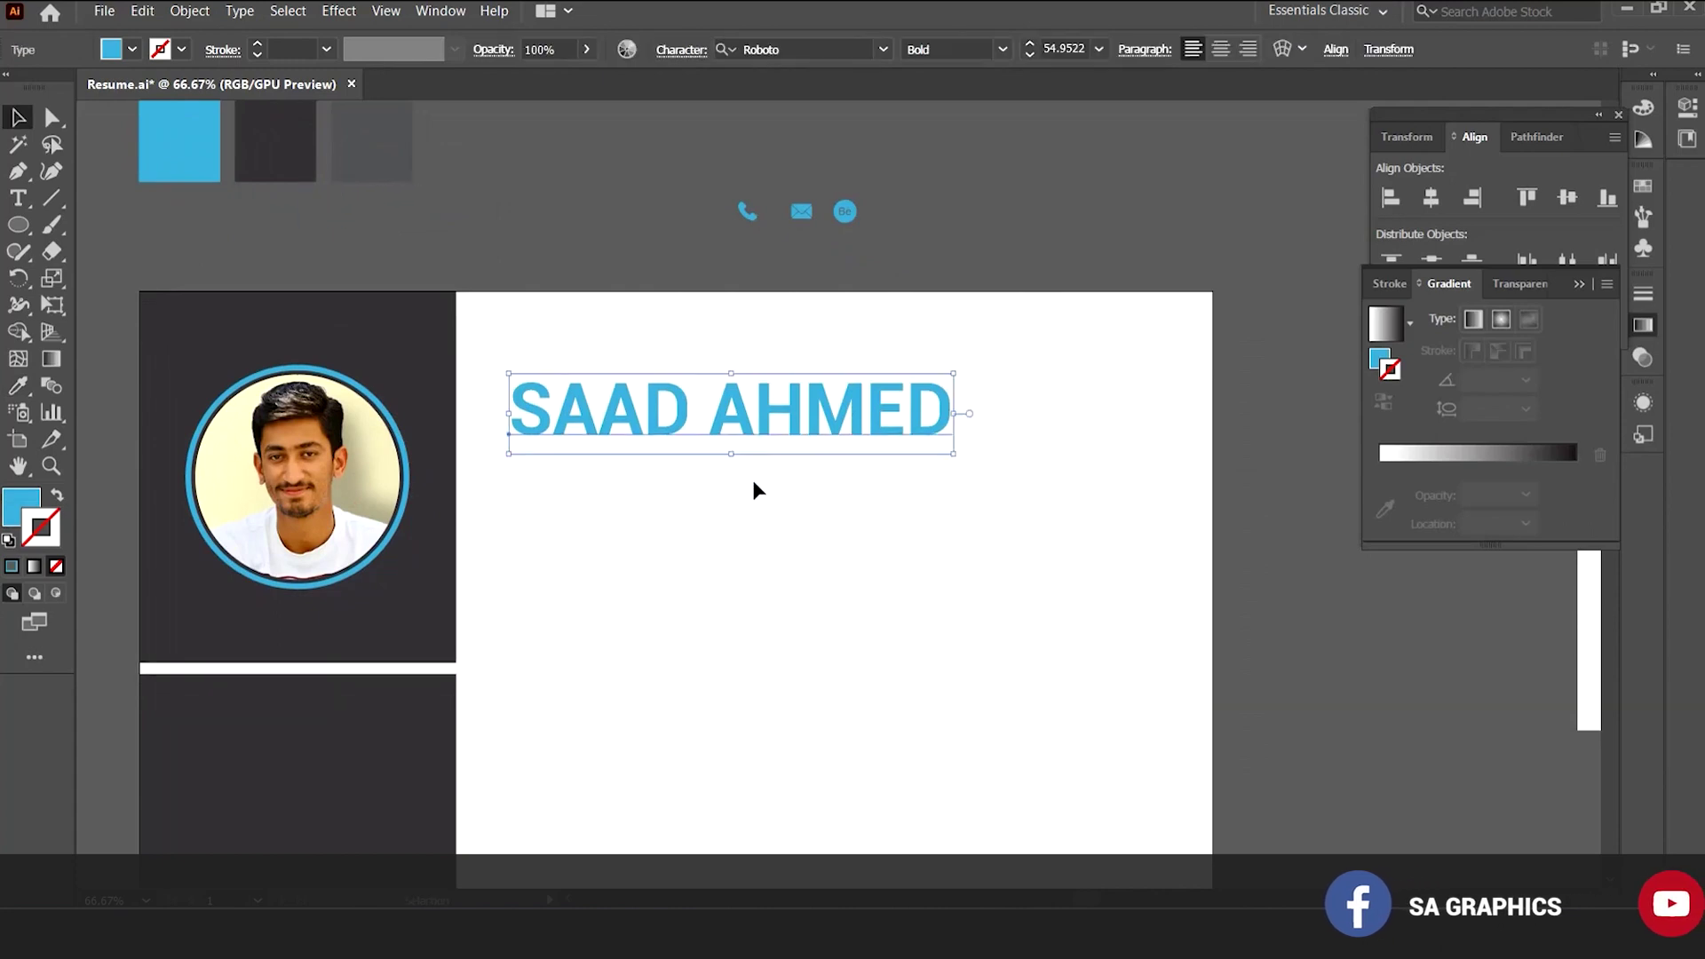
left_click(741, 471)
key("ctrl+plus")
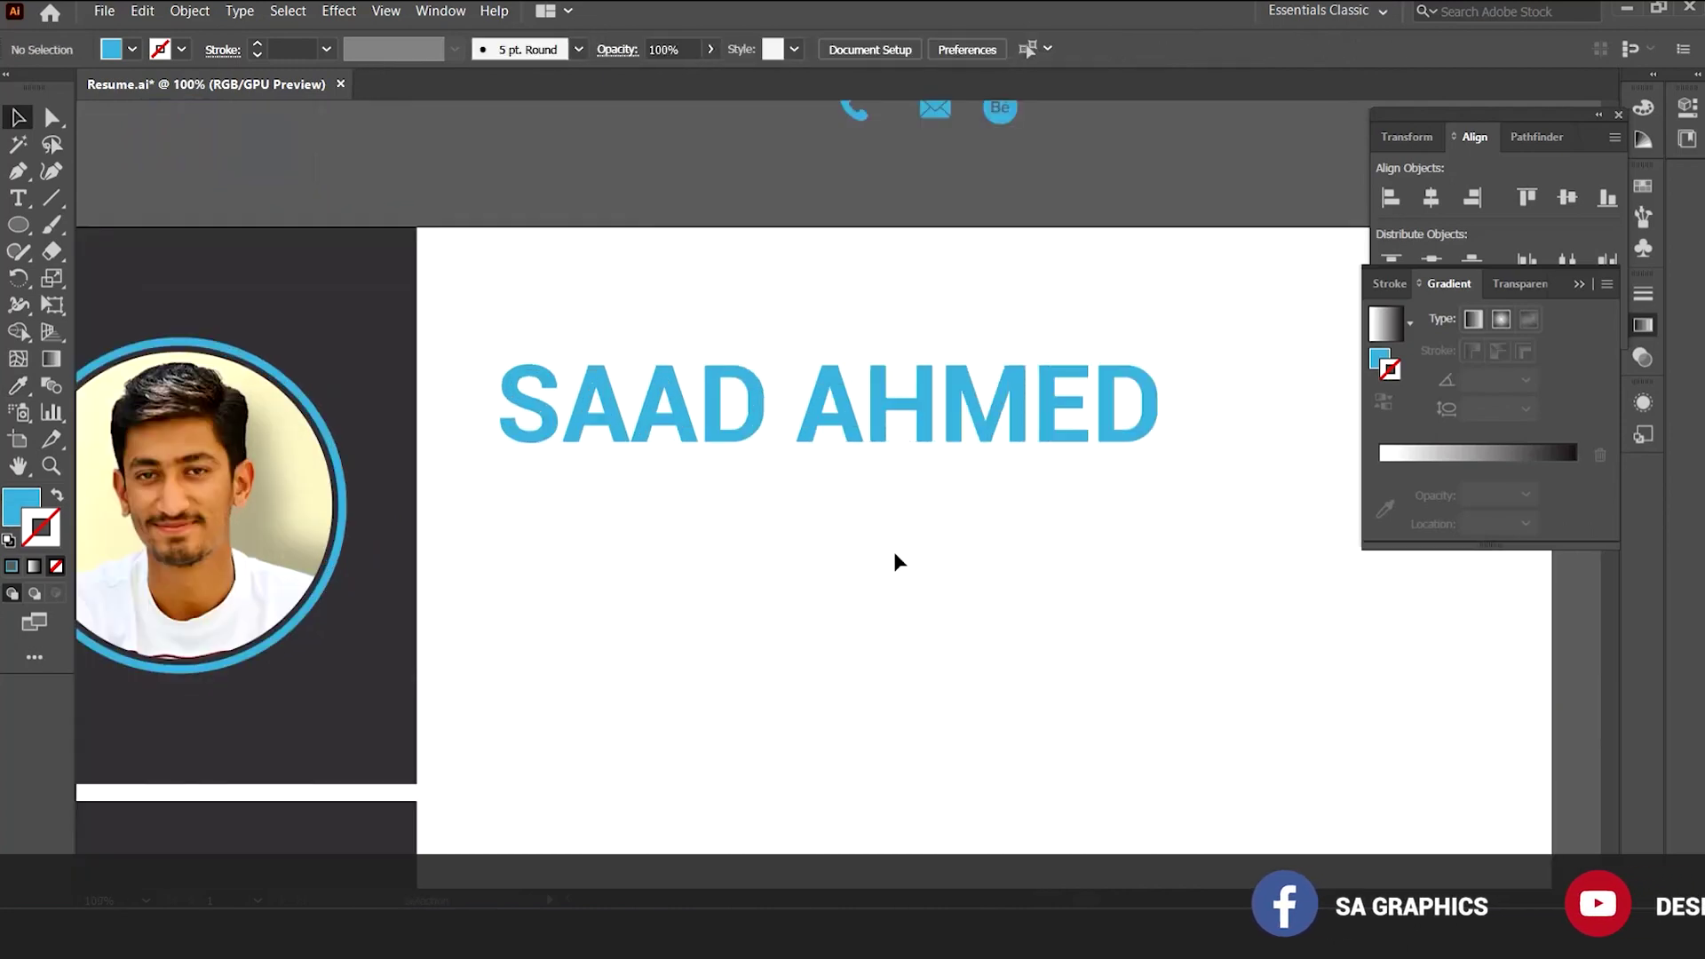
key("p")
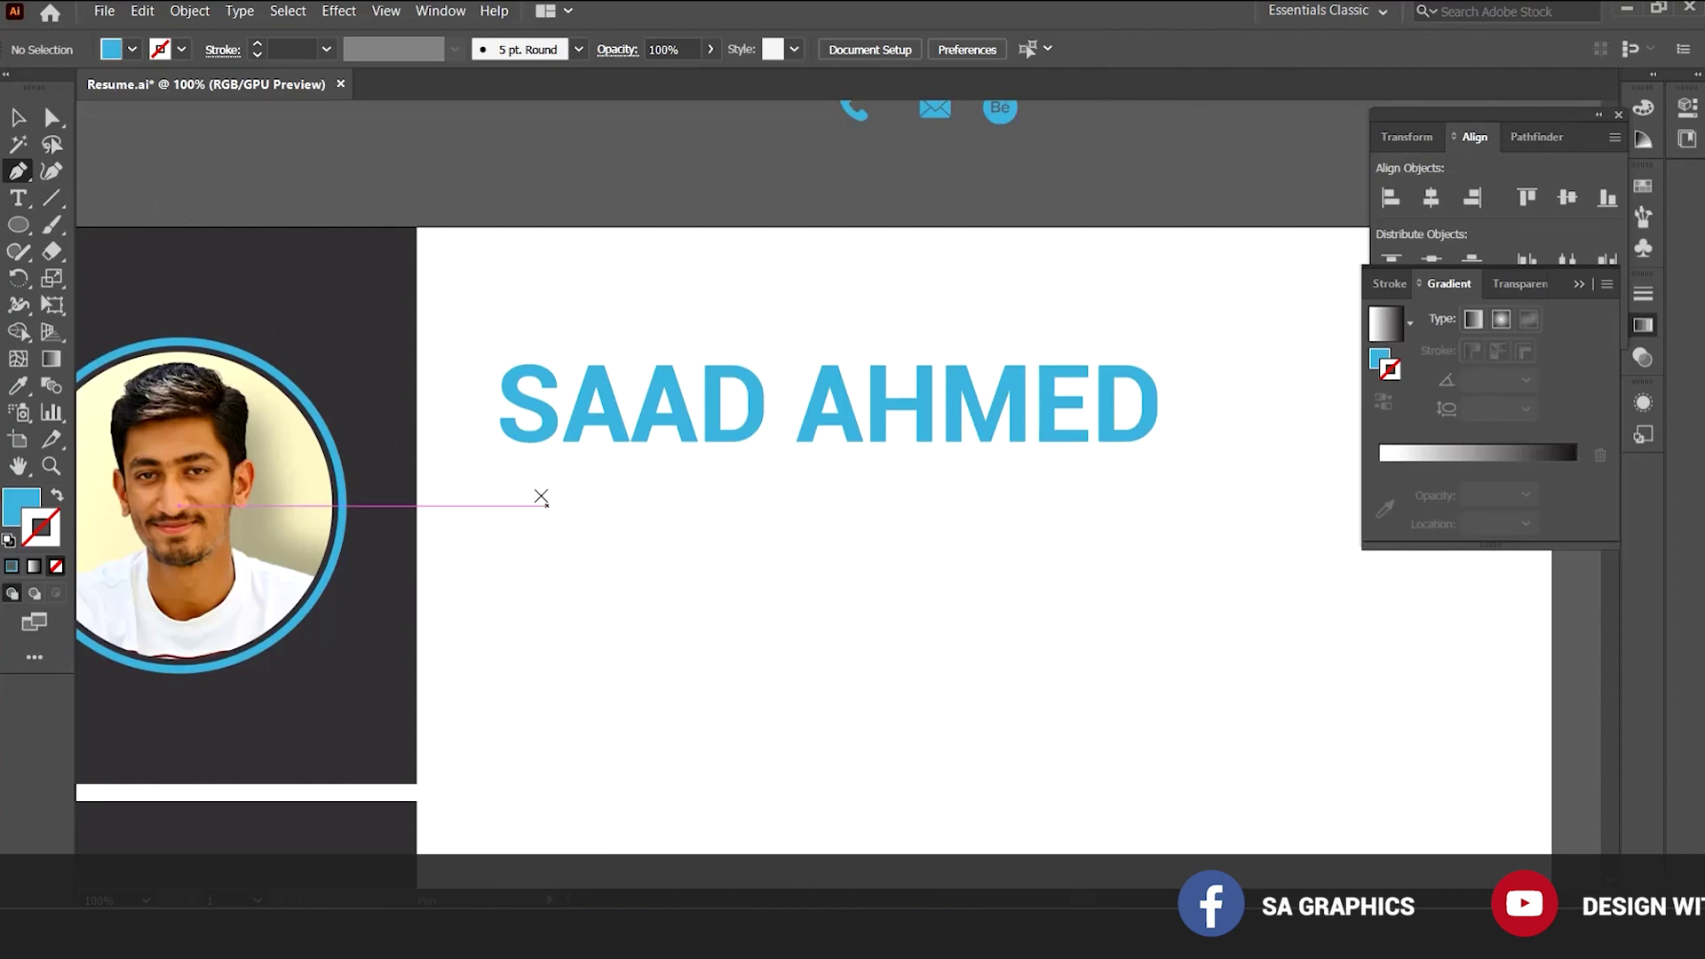
Draw a straight horizontal rule line beneath the name and make it a stroke.
left_click(500, 466)
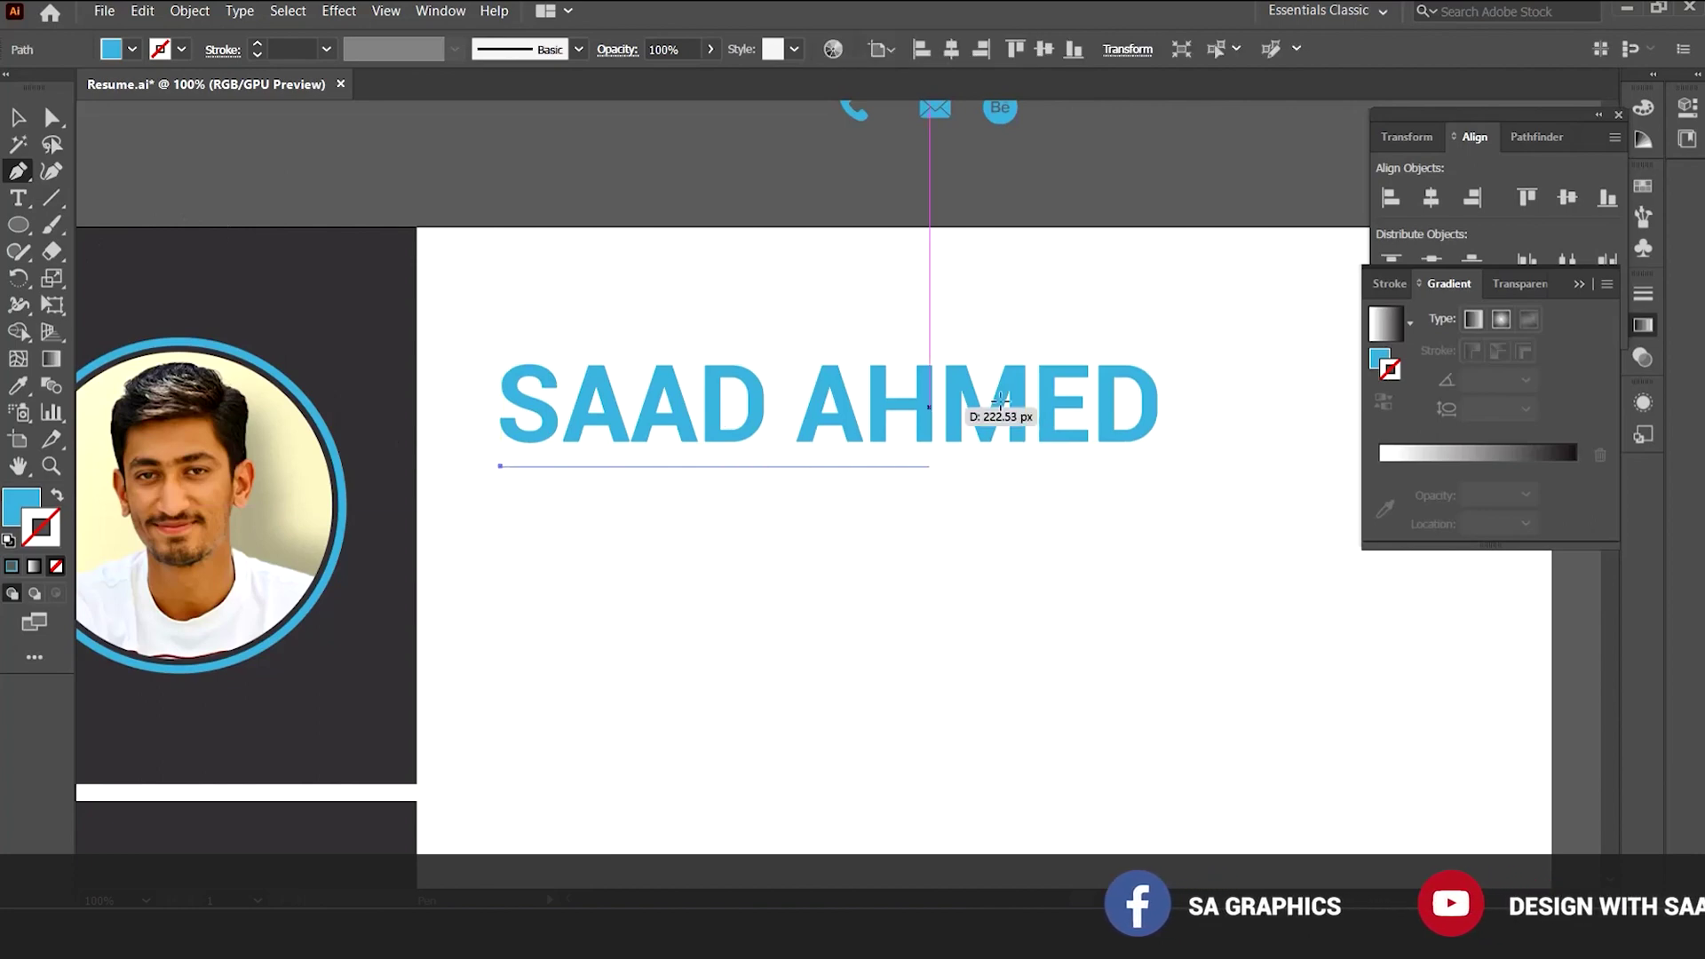
left_click(1254, 466)
key("v")
scroll(1199, 522, "right", 2)
left_click(56, 495)
left_click(701, 570)
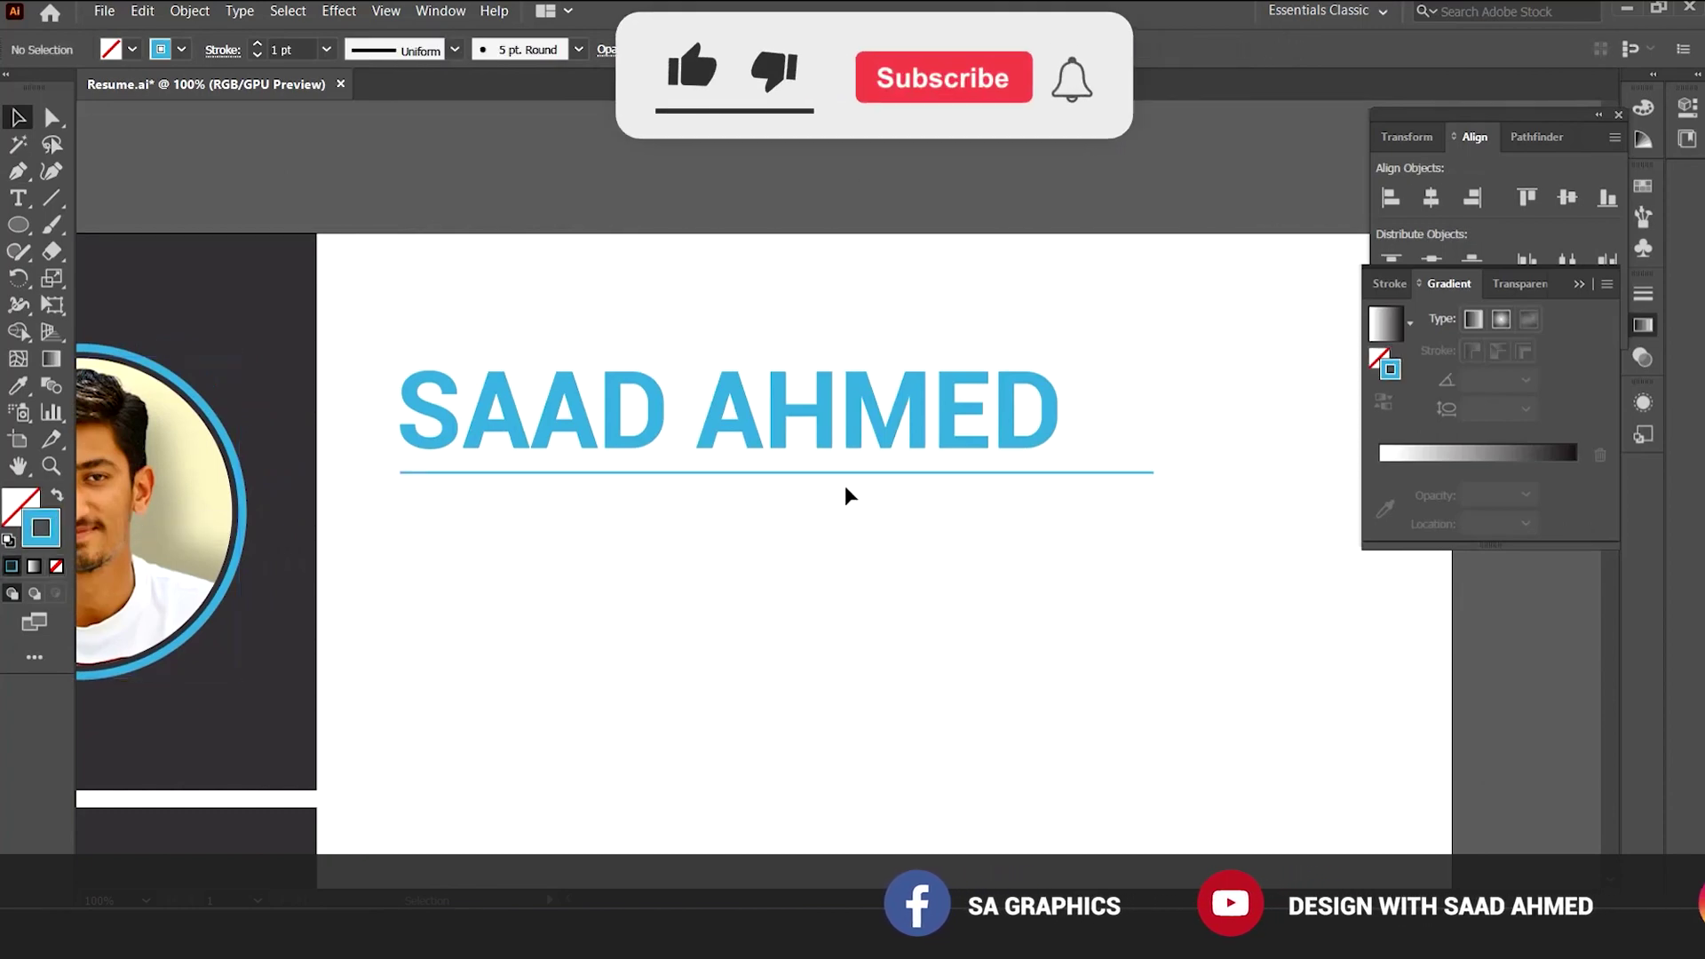
left_click(856, 473)
left_click(741, 345)
Recolour the rule line with the gray swatch using the Eyedropper.
key("ctrl+minus")
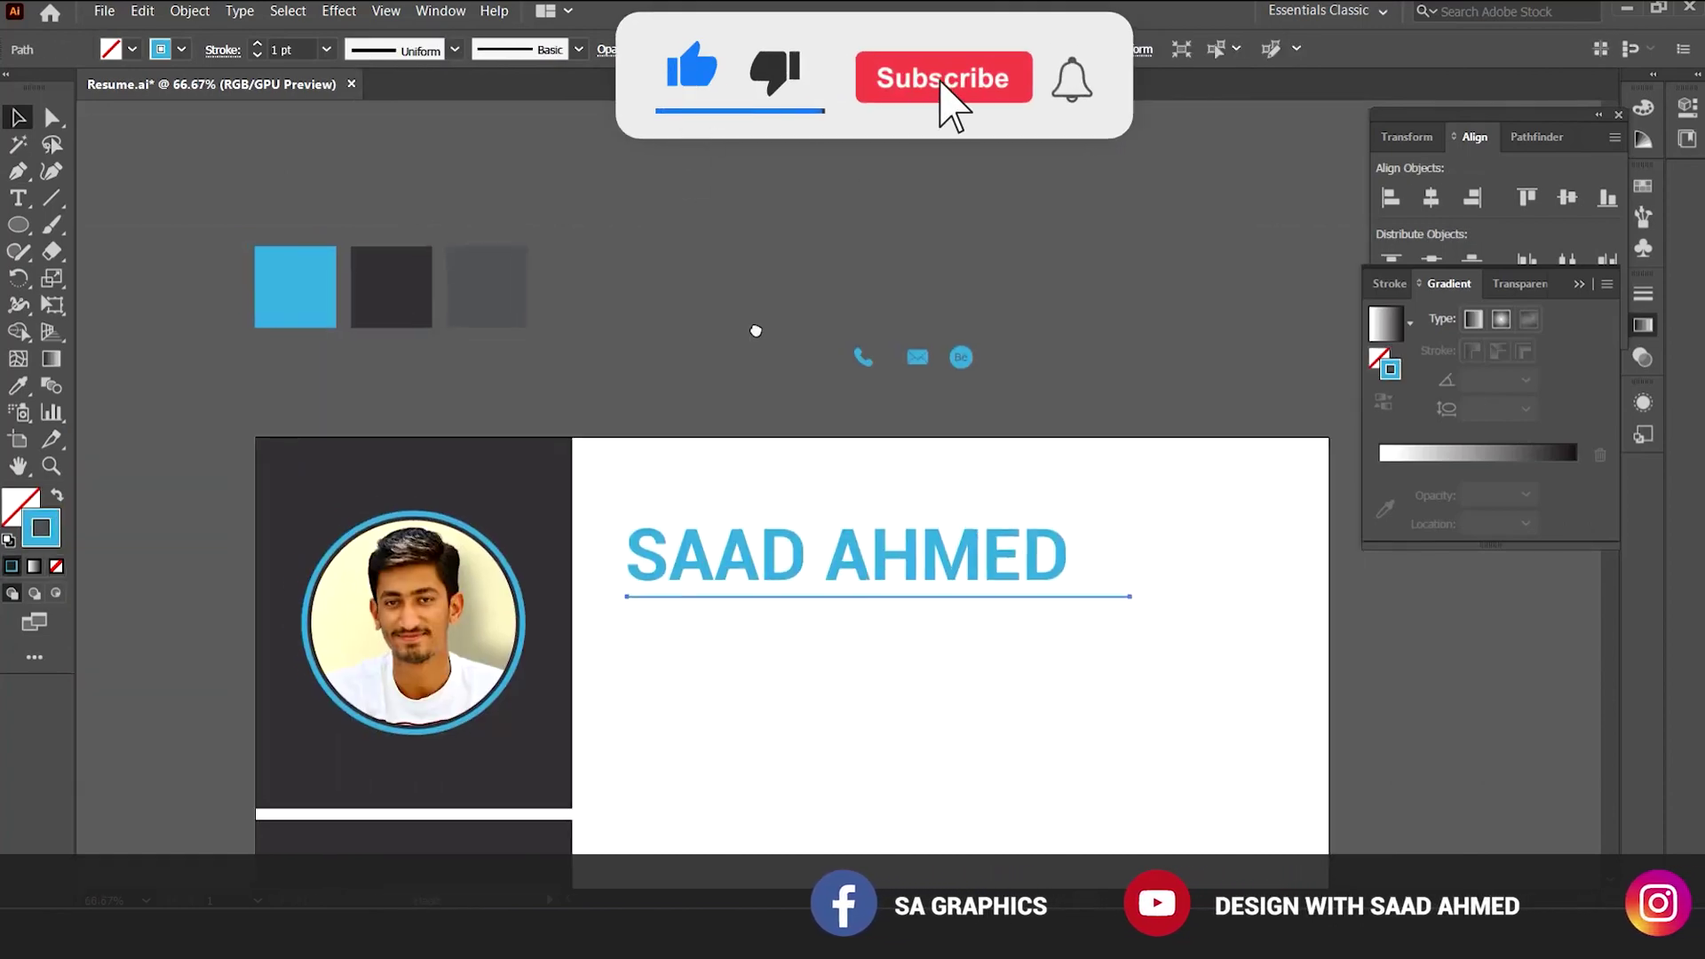
key("i")
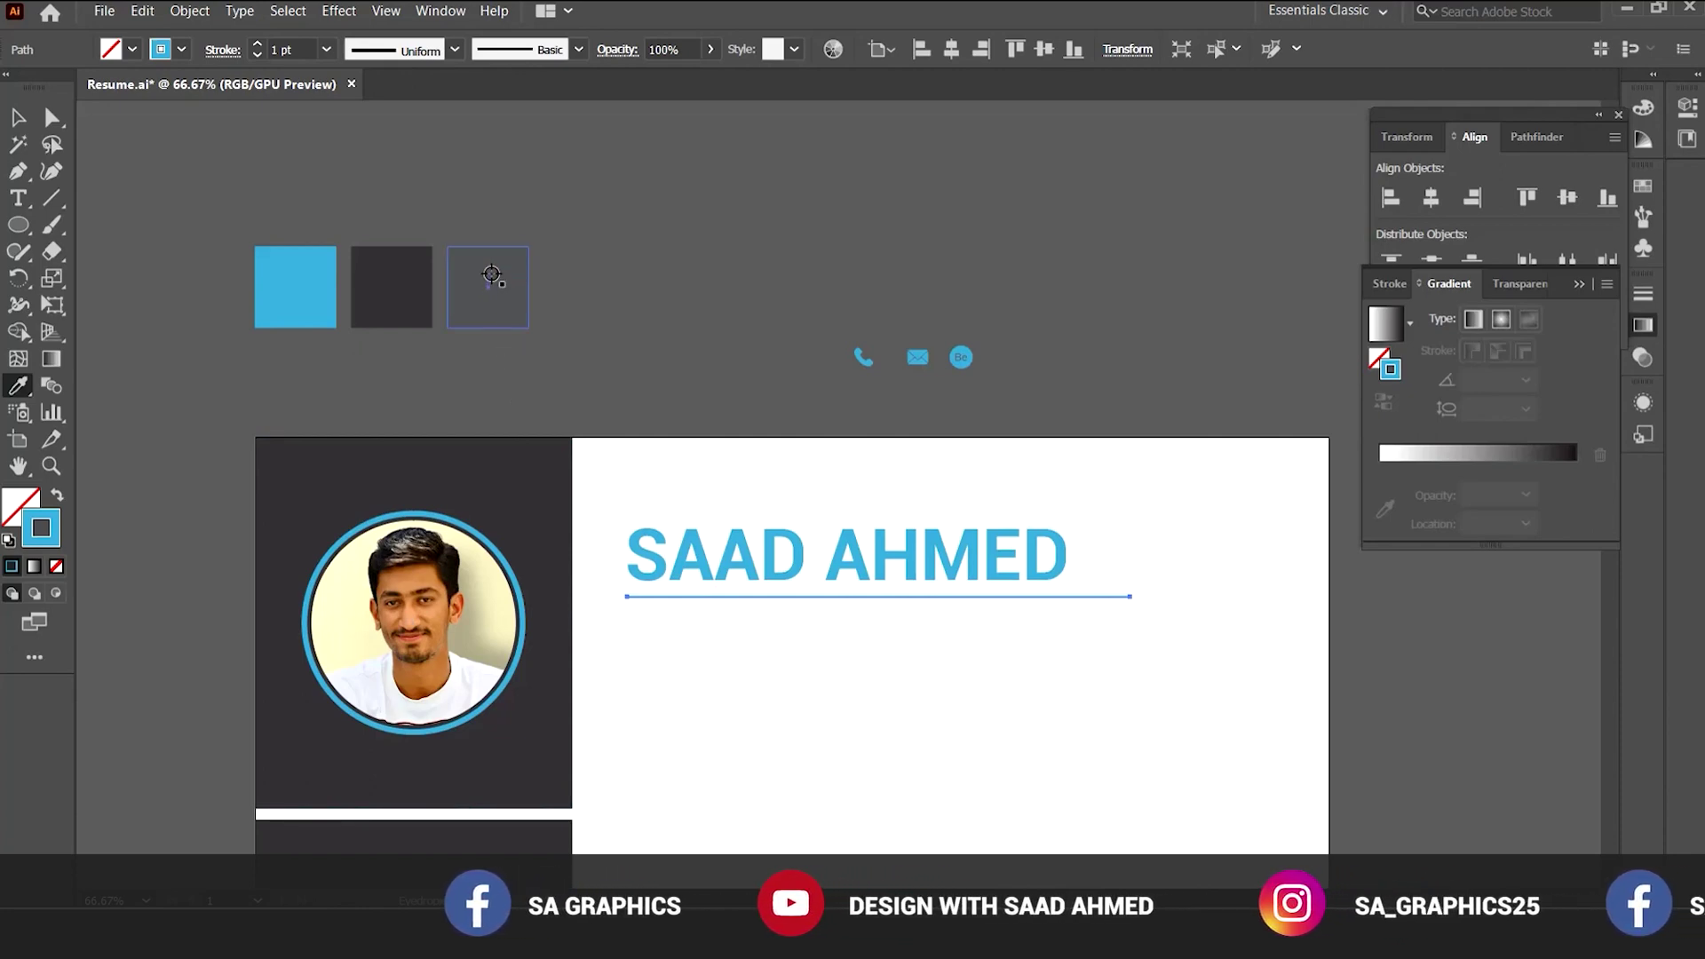
left_click(492, 275)
key("v")
left_click(693, 487)
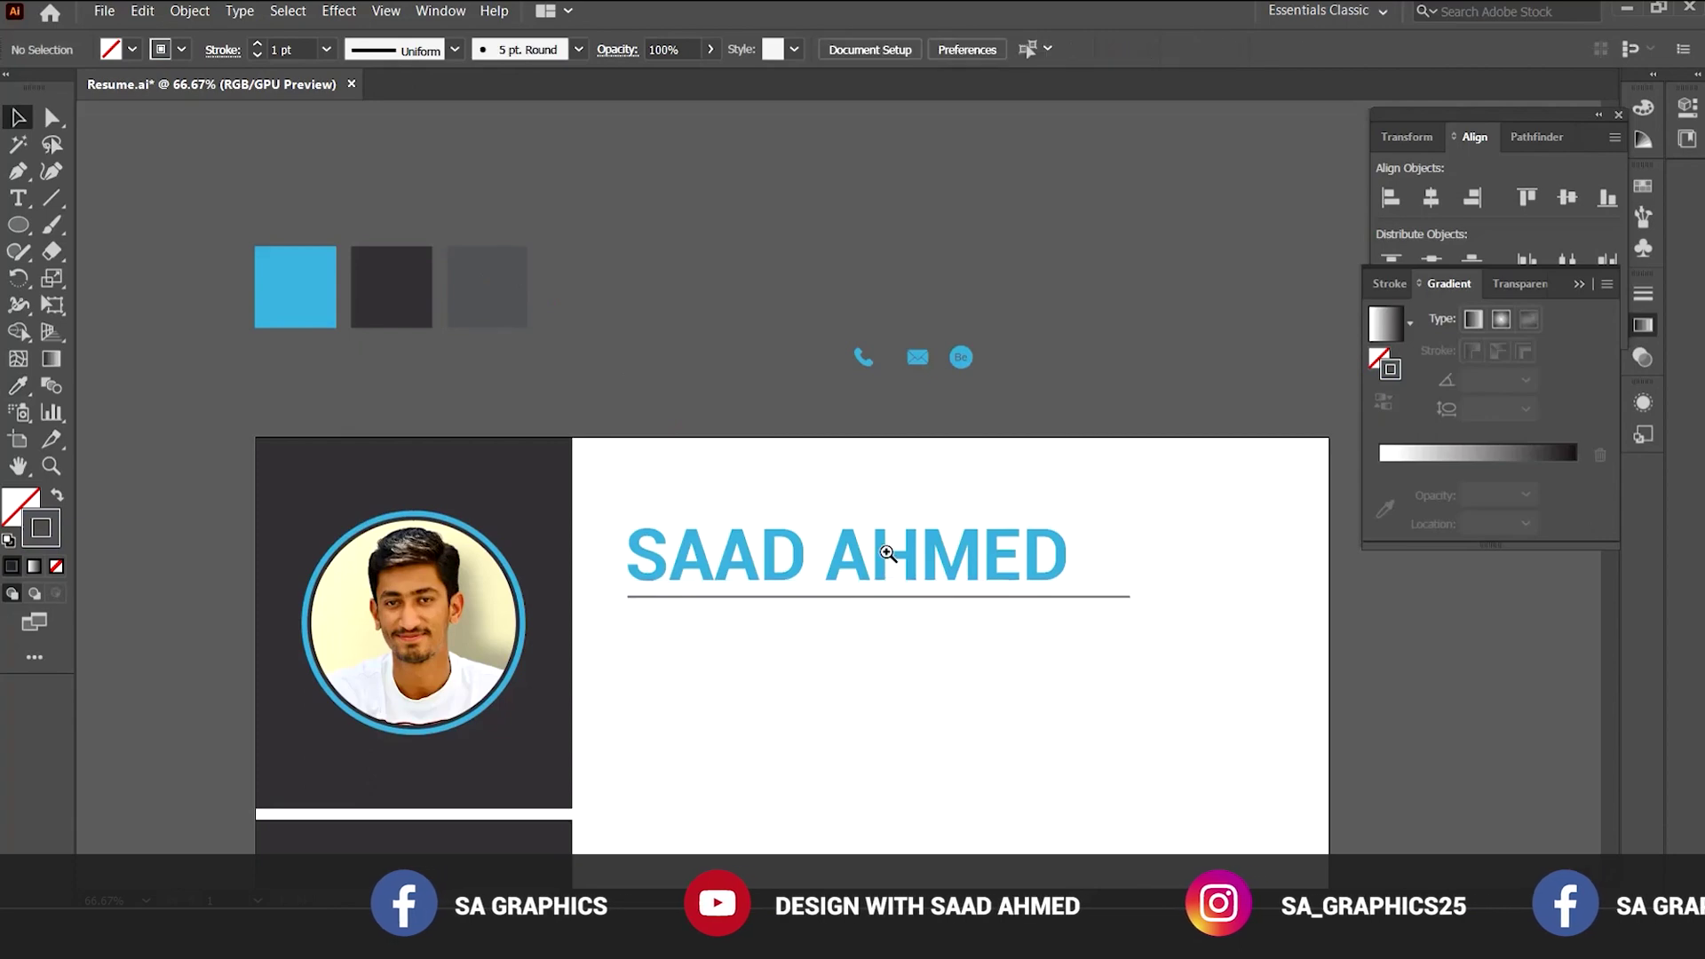
key("ctrl+plus")
left_click(900, 548)
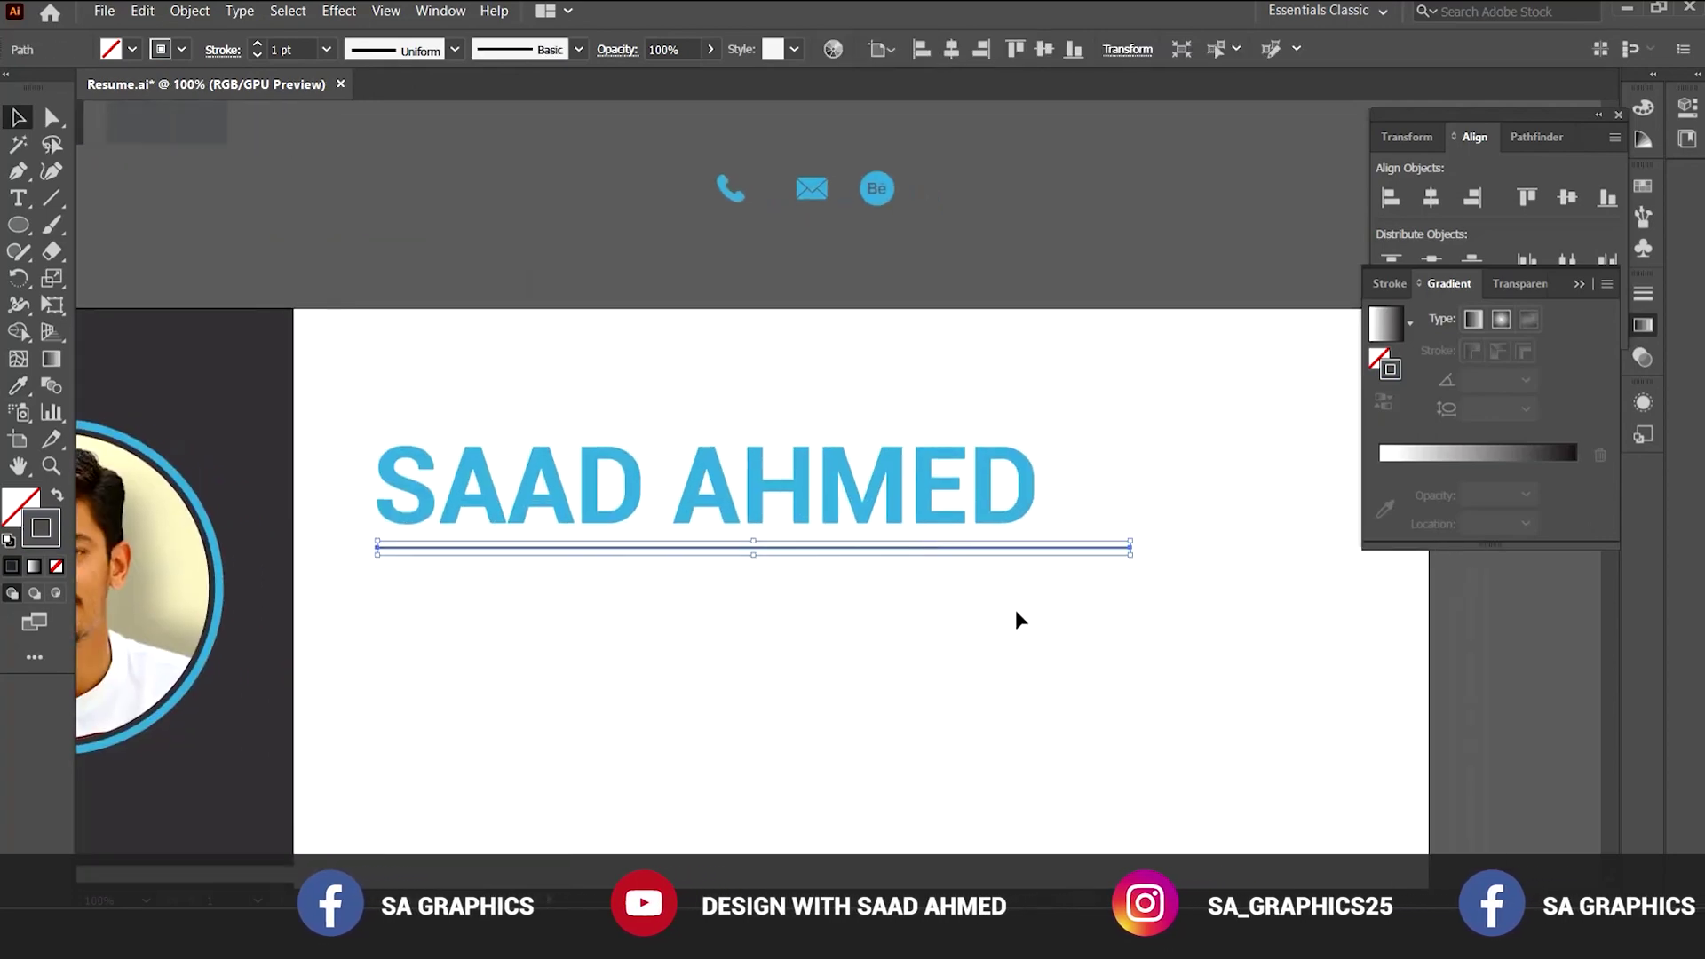
scroll(1039, 613, "right", 1)
Copy the name below the rule line and shrink the copy to about 29 pt.
left_click_drag(885, 632, 894, 605)
left_click(895, 605)
left_click_drag(722, 445, 789, 652)
left_click_drag(1052, 652, 857, 602)
left_click_drag(835, 600, 836, 599)
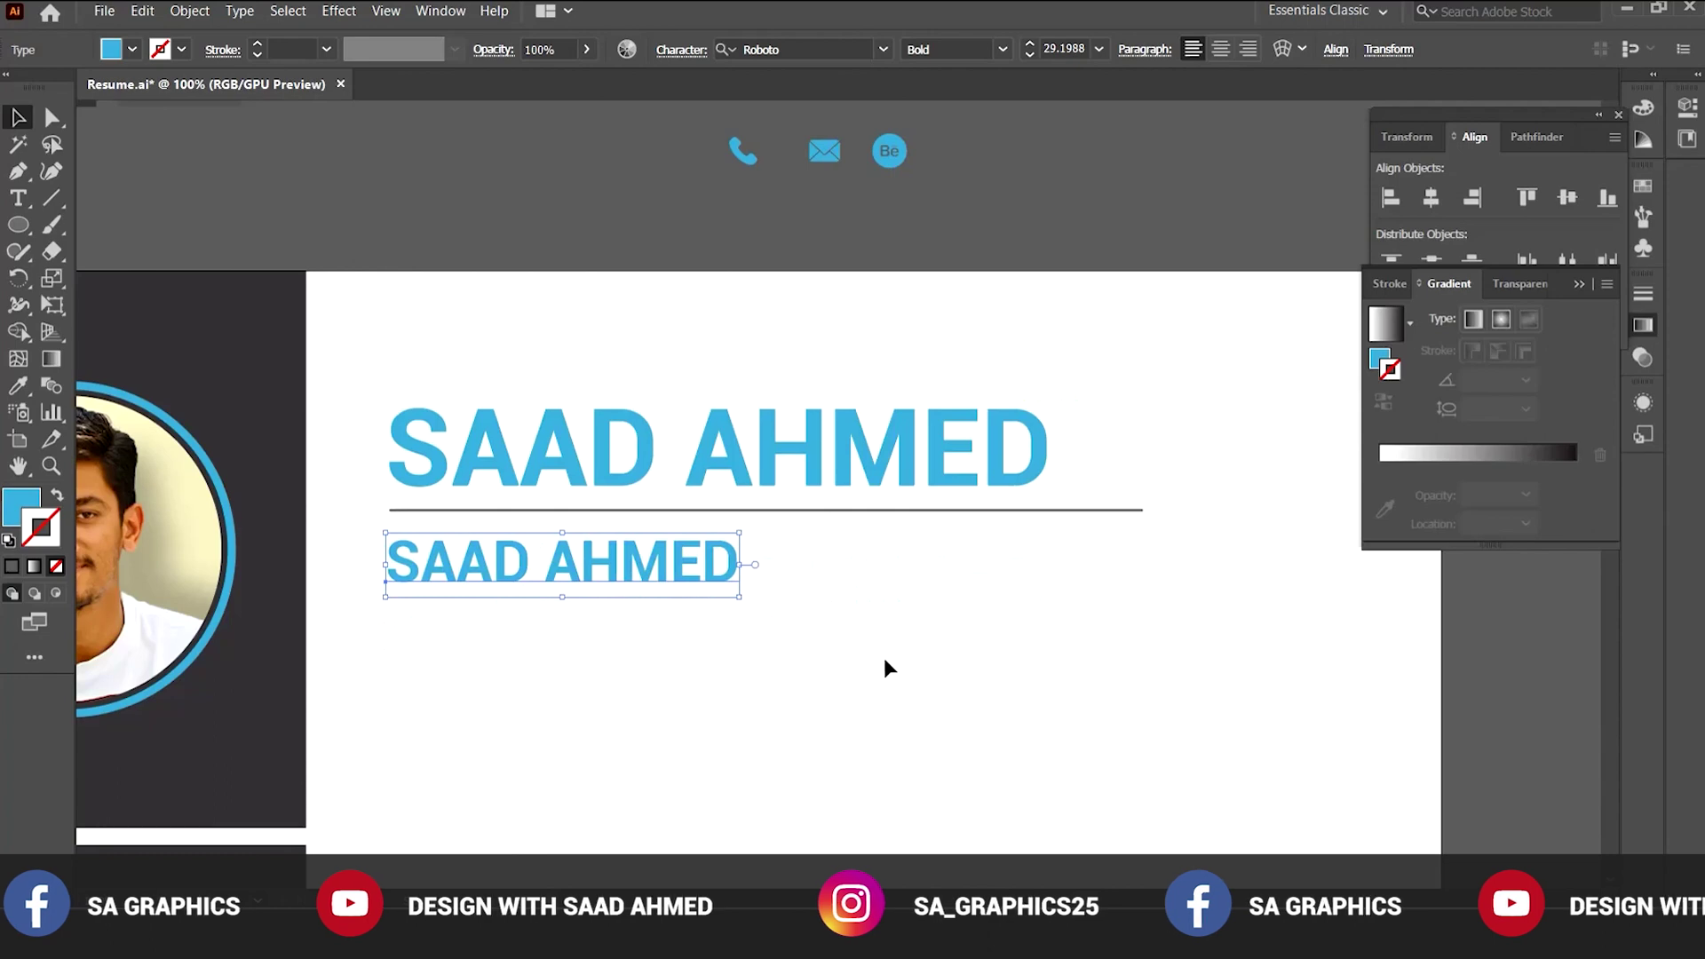
left_click_drag(883, 669, 812, 655)
Colour the copied name with the third swatch's gray, leaving no stroke.
key("i")
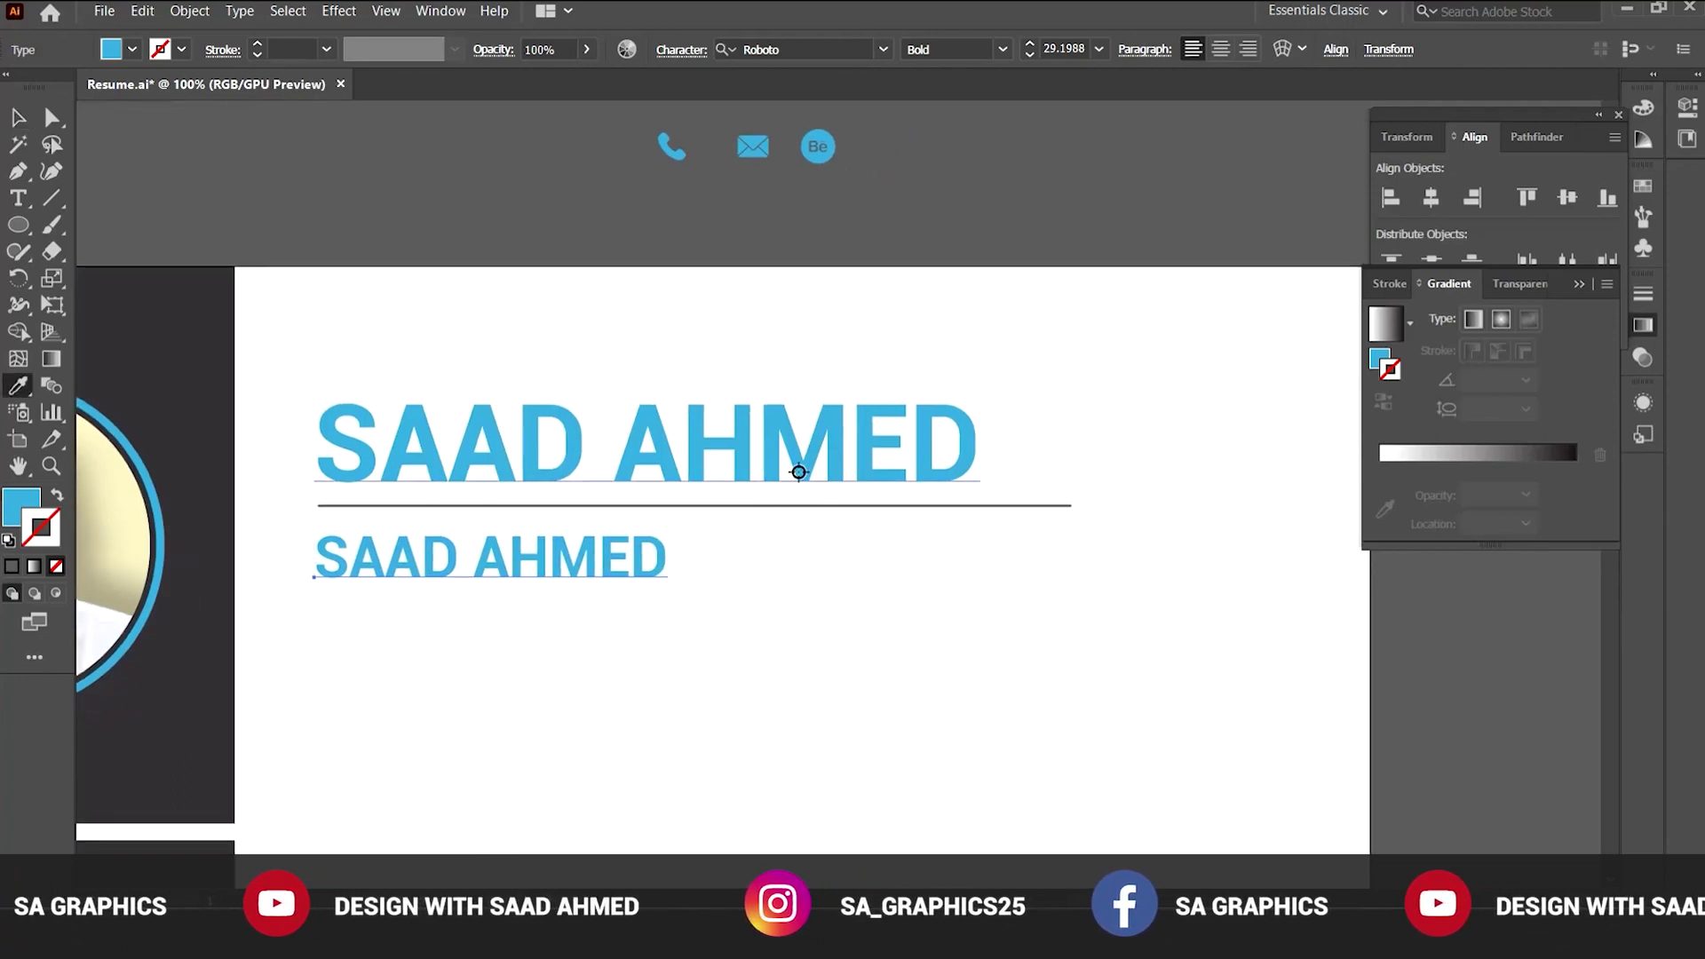
left_click(801, 506)
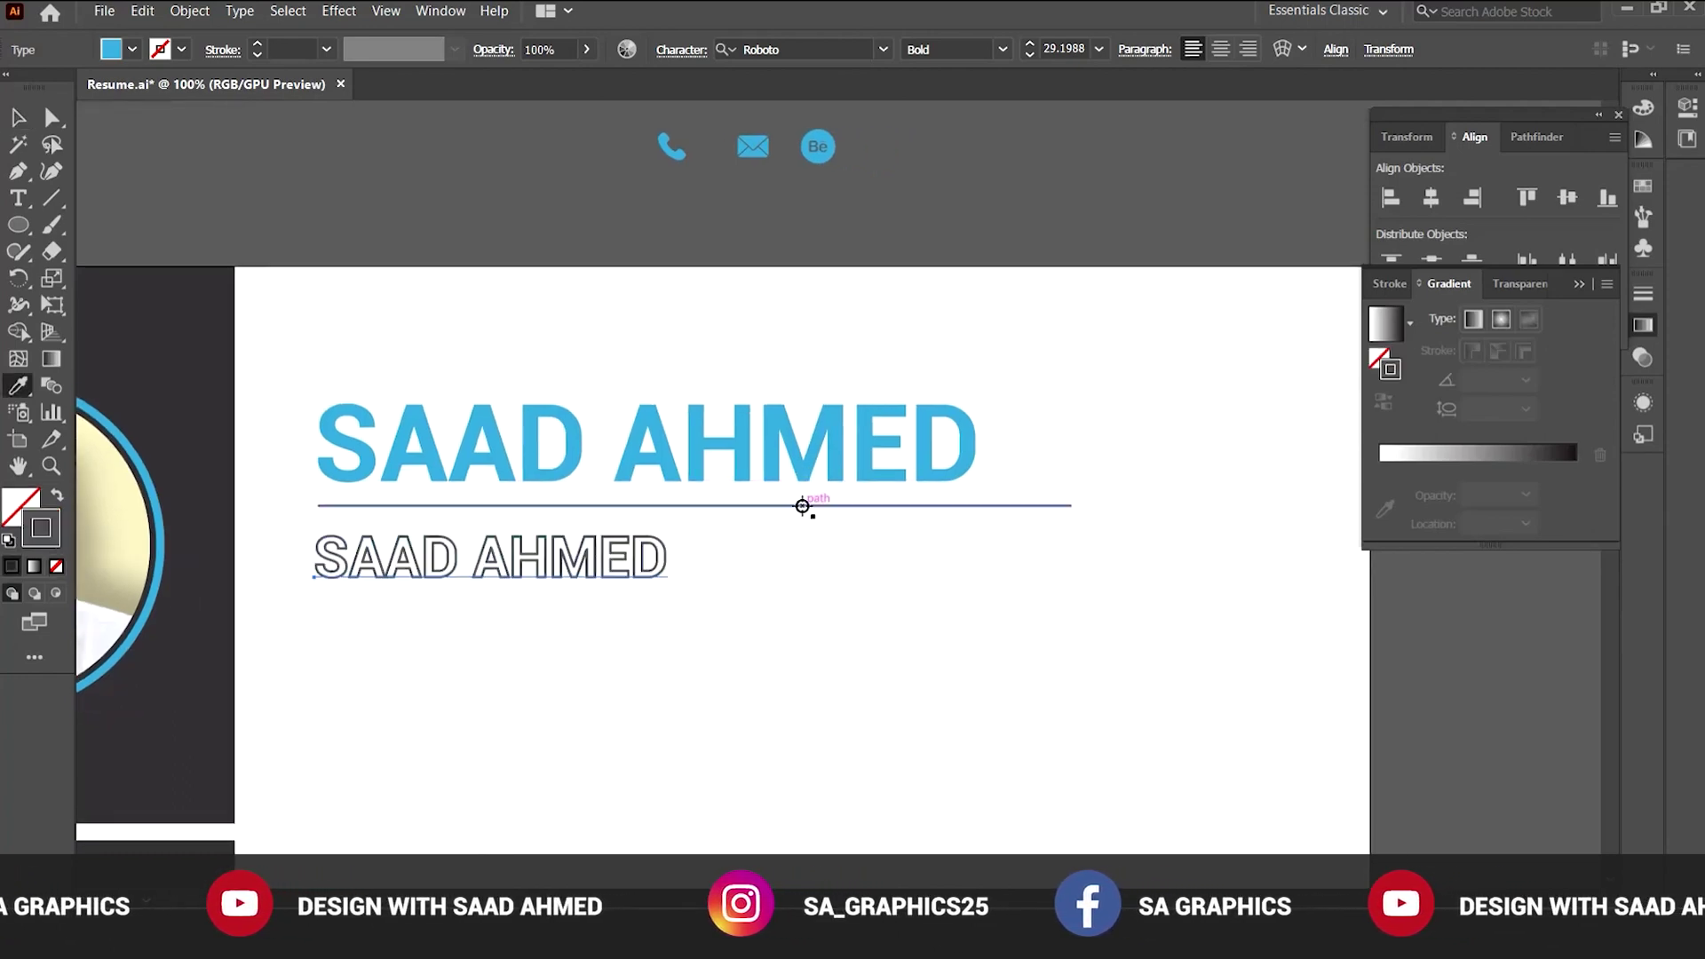
left_click(56, 502)
key("v")
left_click(372, 631)
key("ctrl+minus")
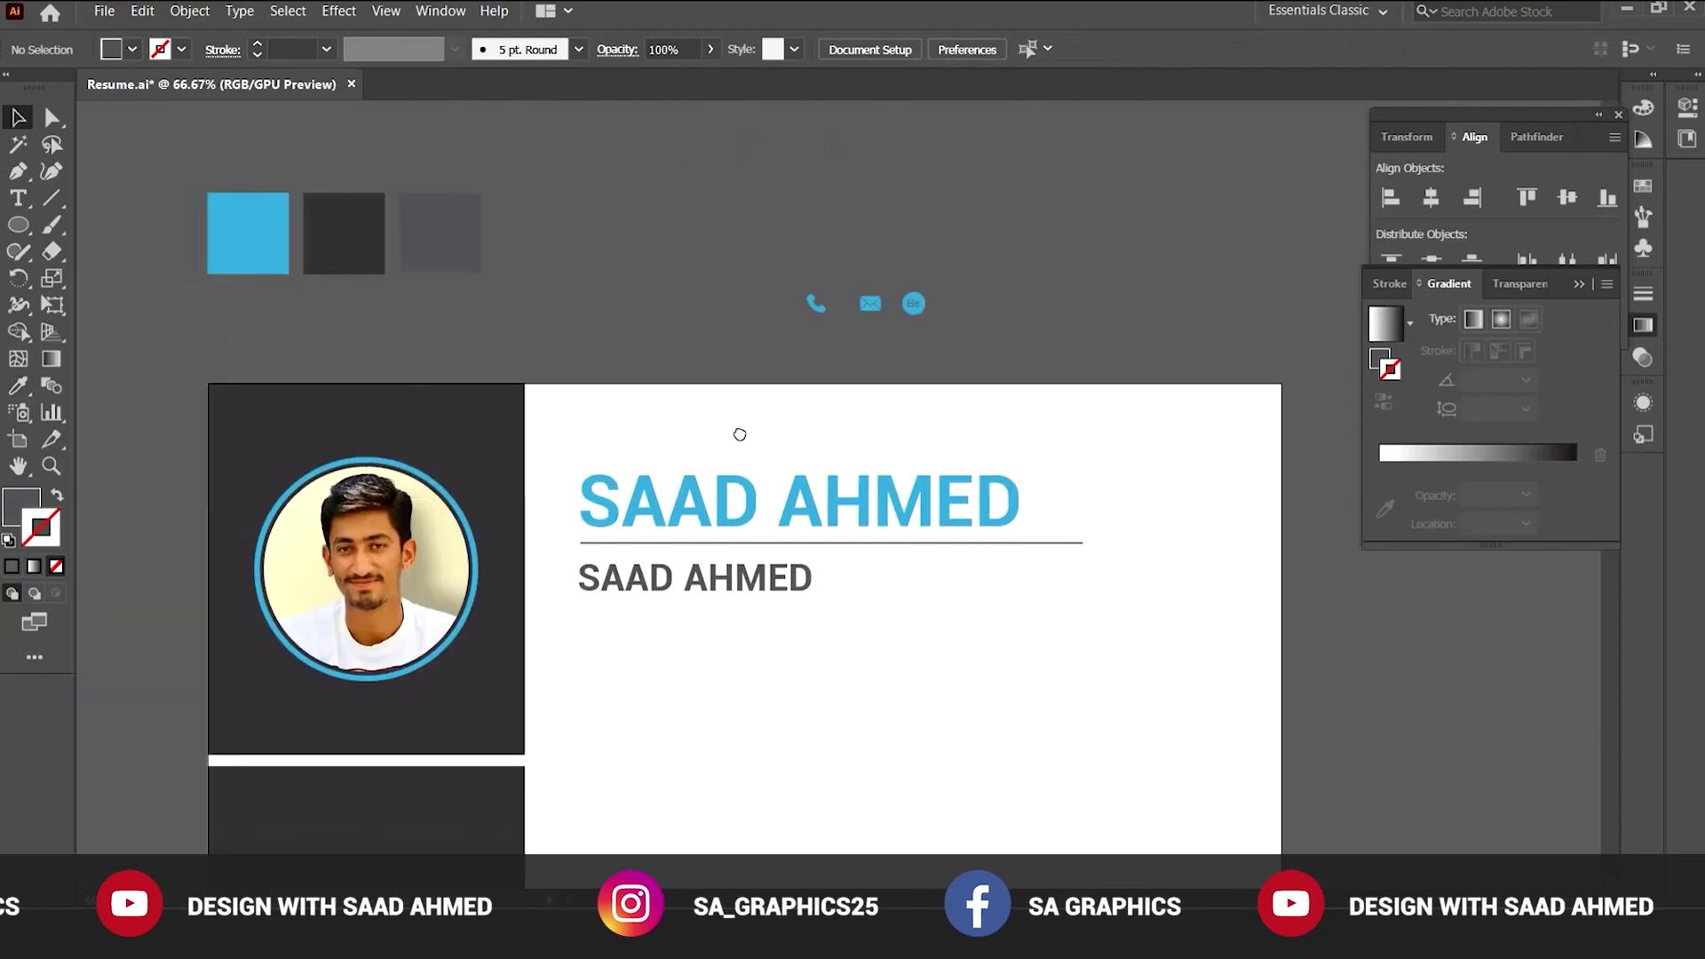
left_click(680, 571)
key("i")
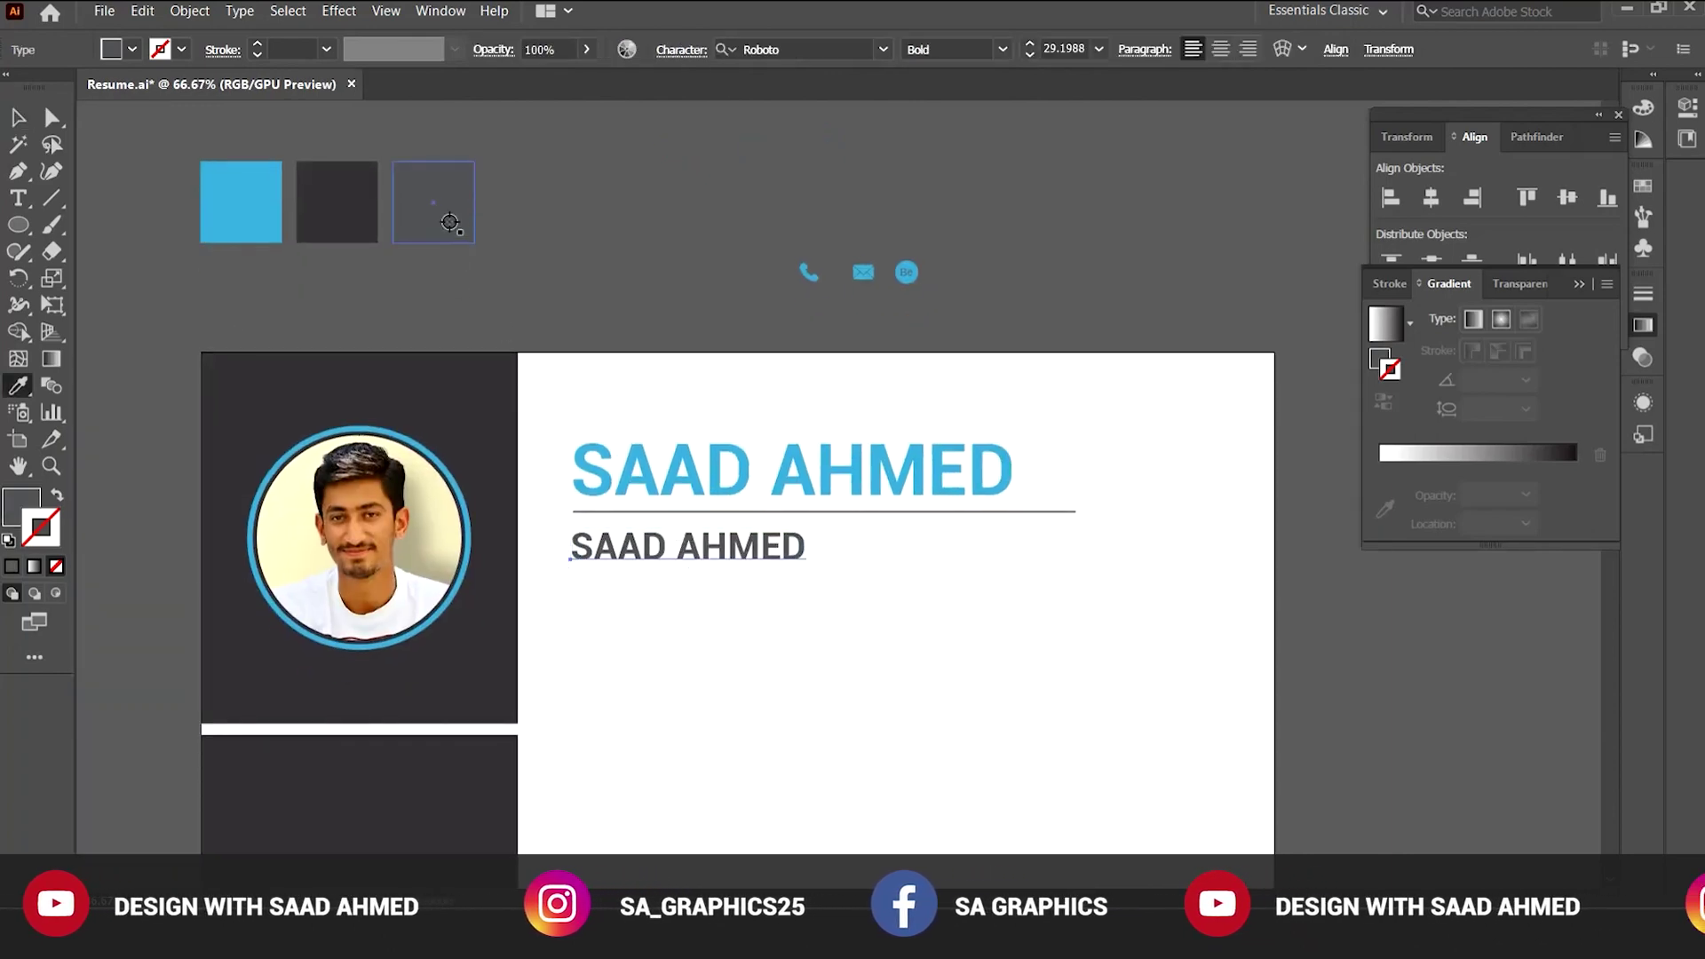
left_click(450, 222)
key("ctrl+z")
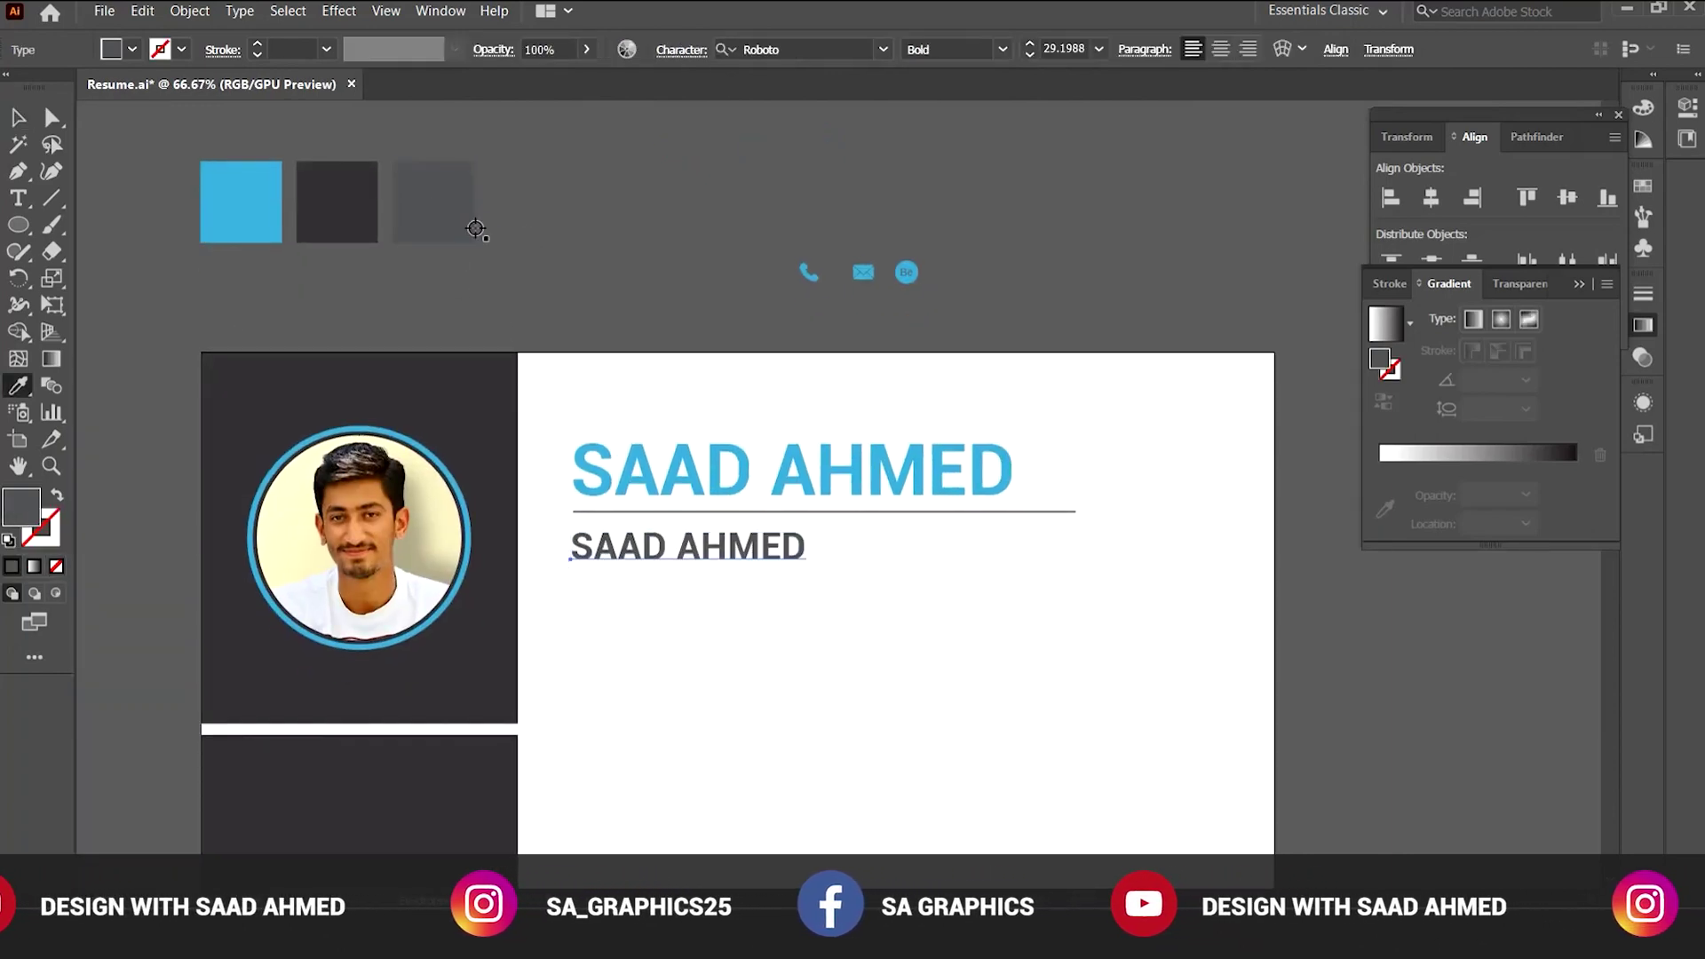
key("v")
key("ctrl+shift+a")
scroll(742, 499, "up", 3)
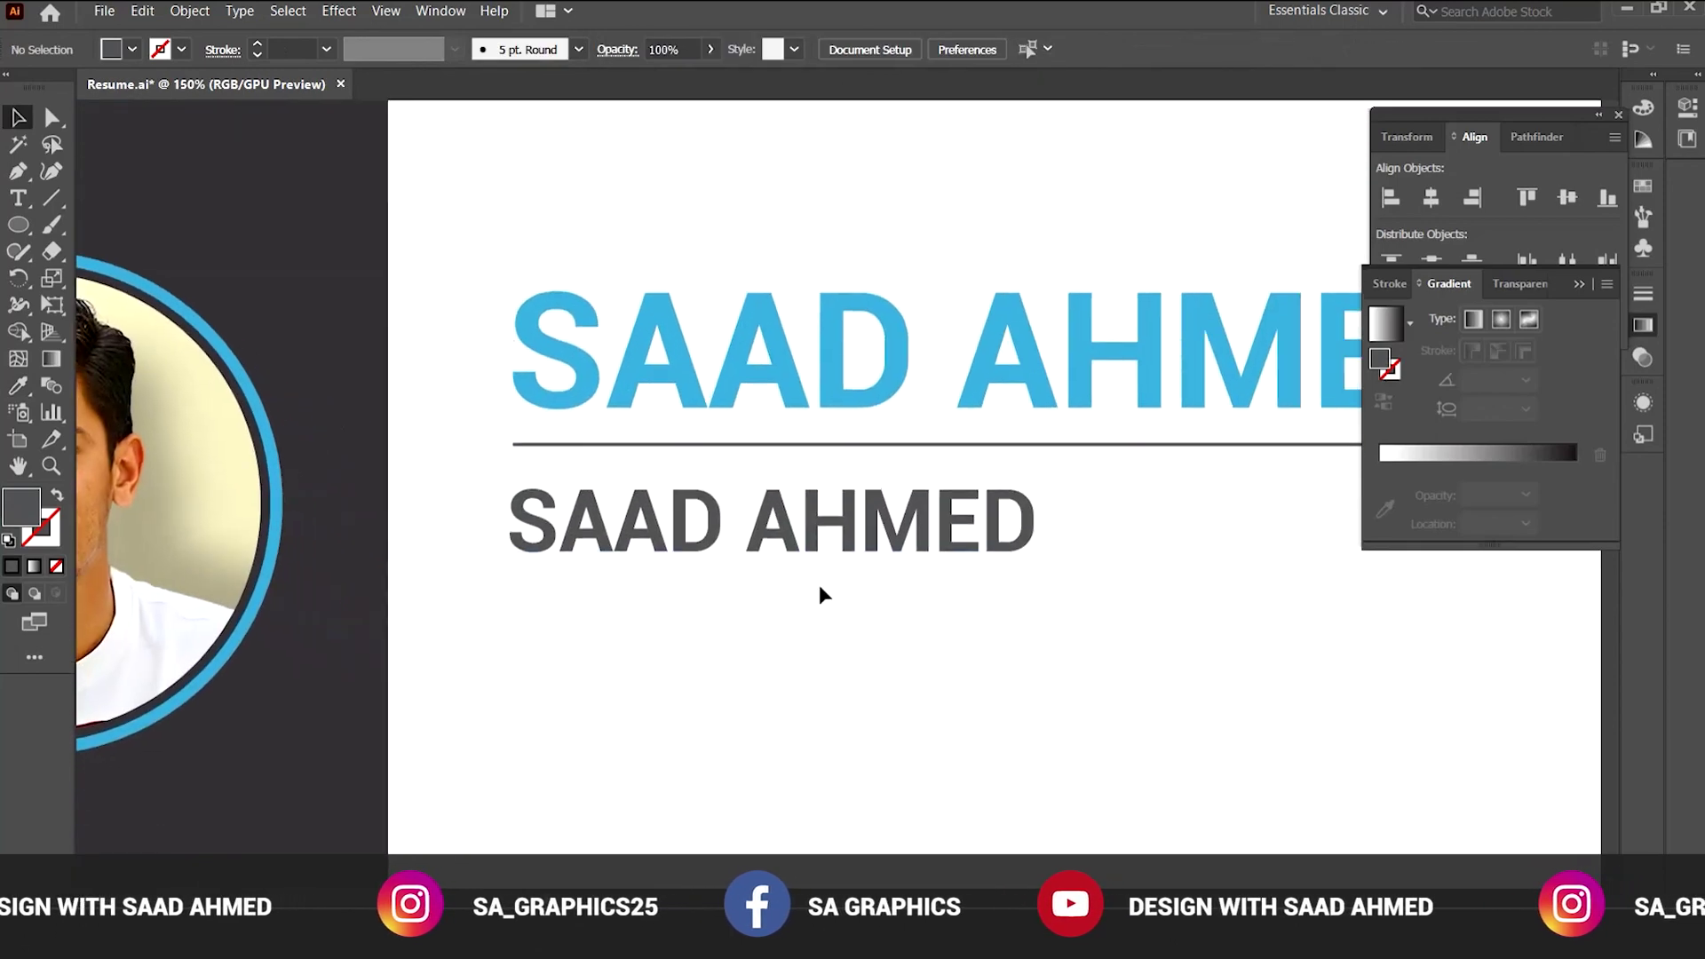
Change the second name line's font style to Roboto Thin.
left_click(702, 537)
left_click(989, 55)
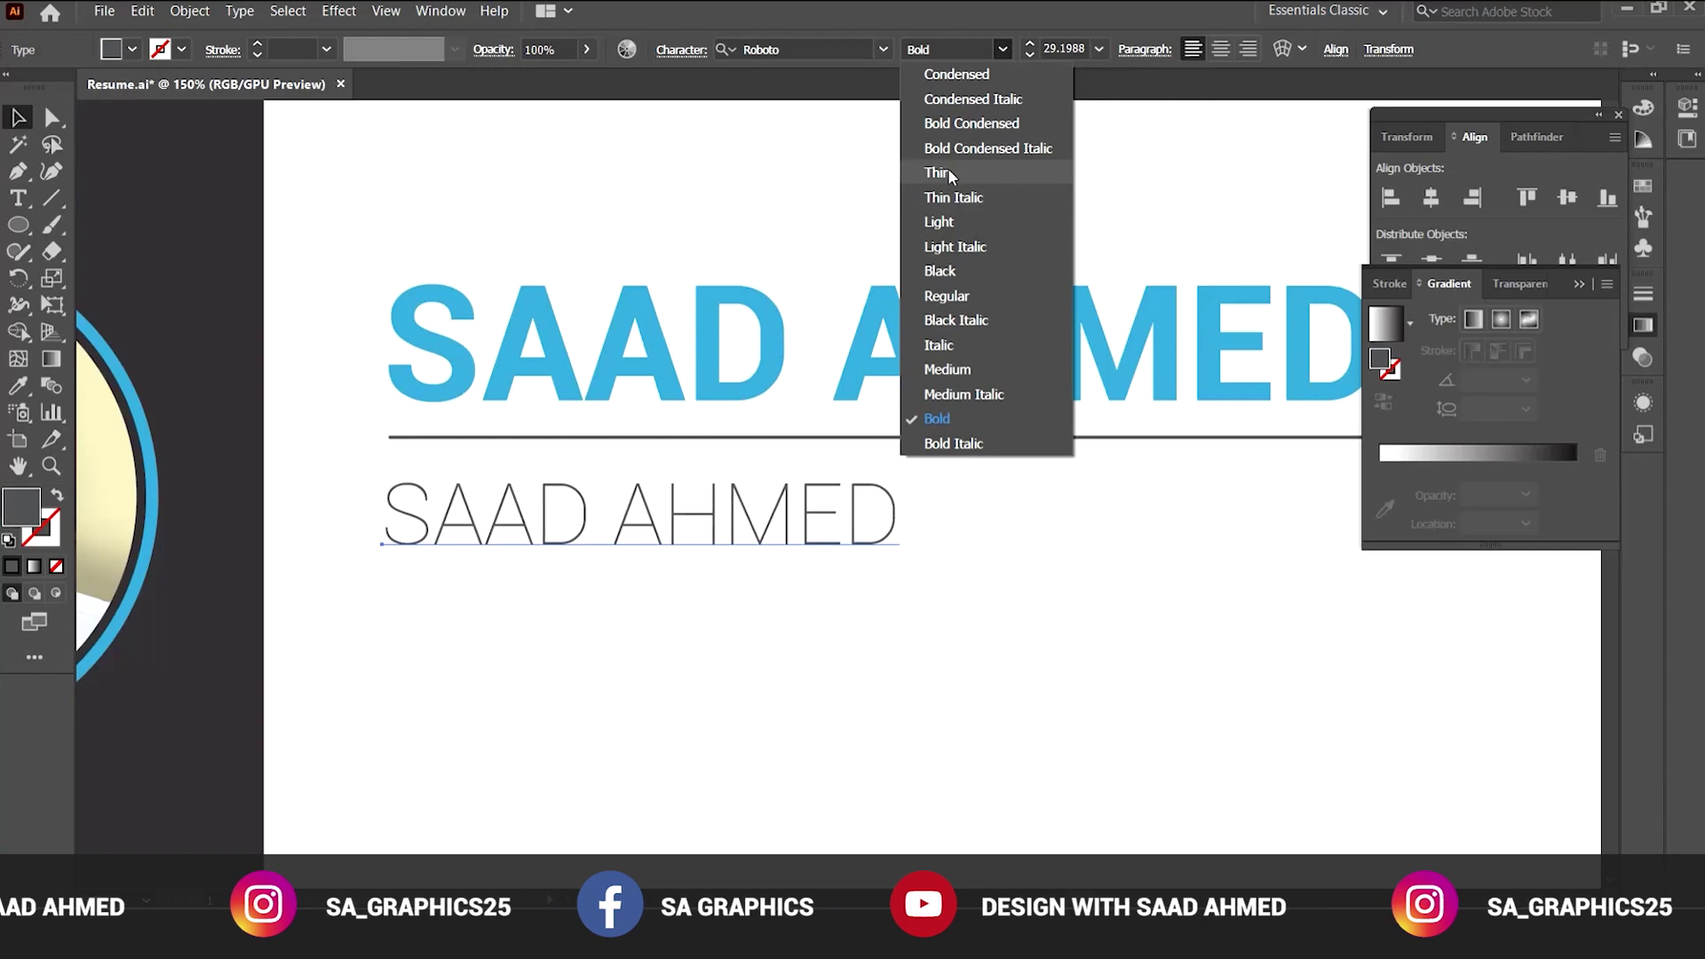
left_click(951, 174)
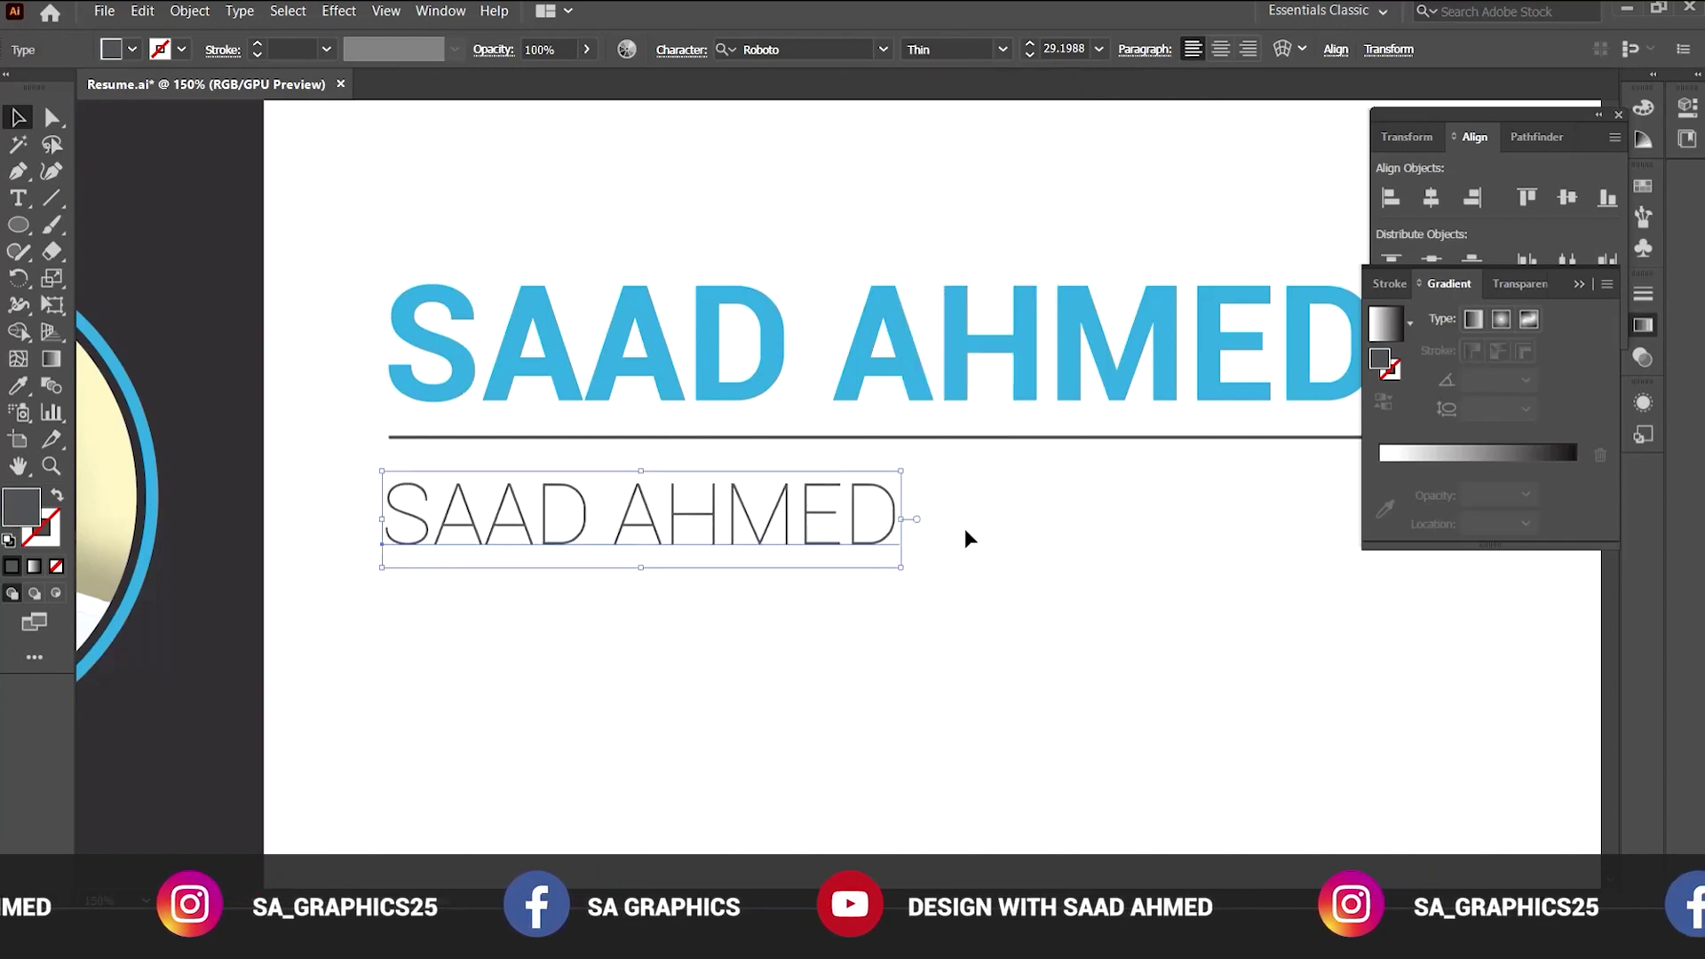
left_click_drag(974, 553, 750, 526)
Replace the second line's text with the job titles 'Graphic Designer, Video'.
key("t")
triple_click(575, 480)
type("g")
key("BackSpace")
type("Graphic")
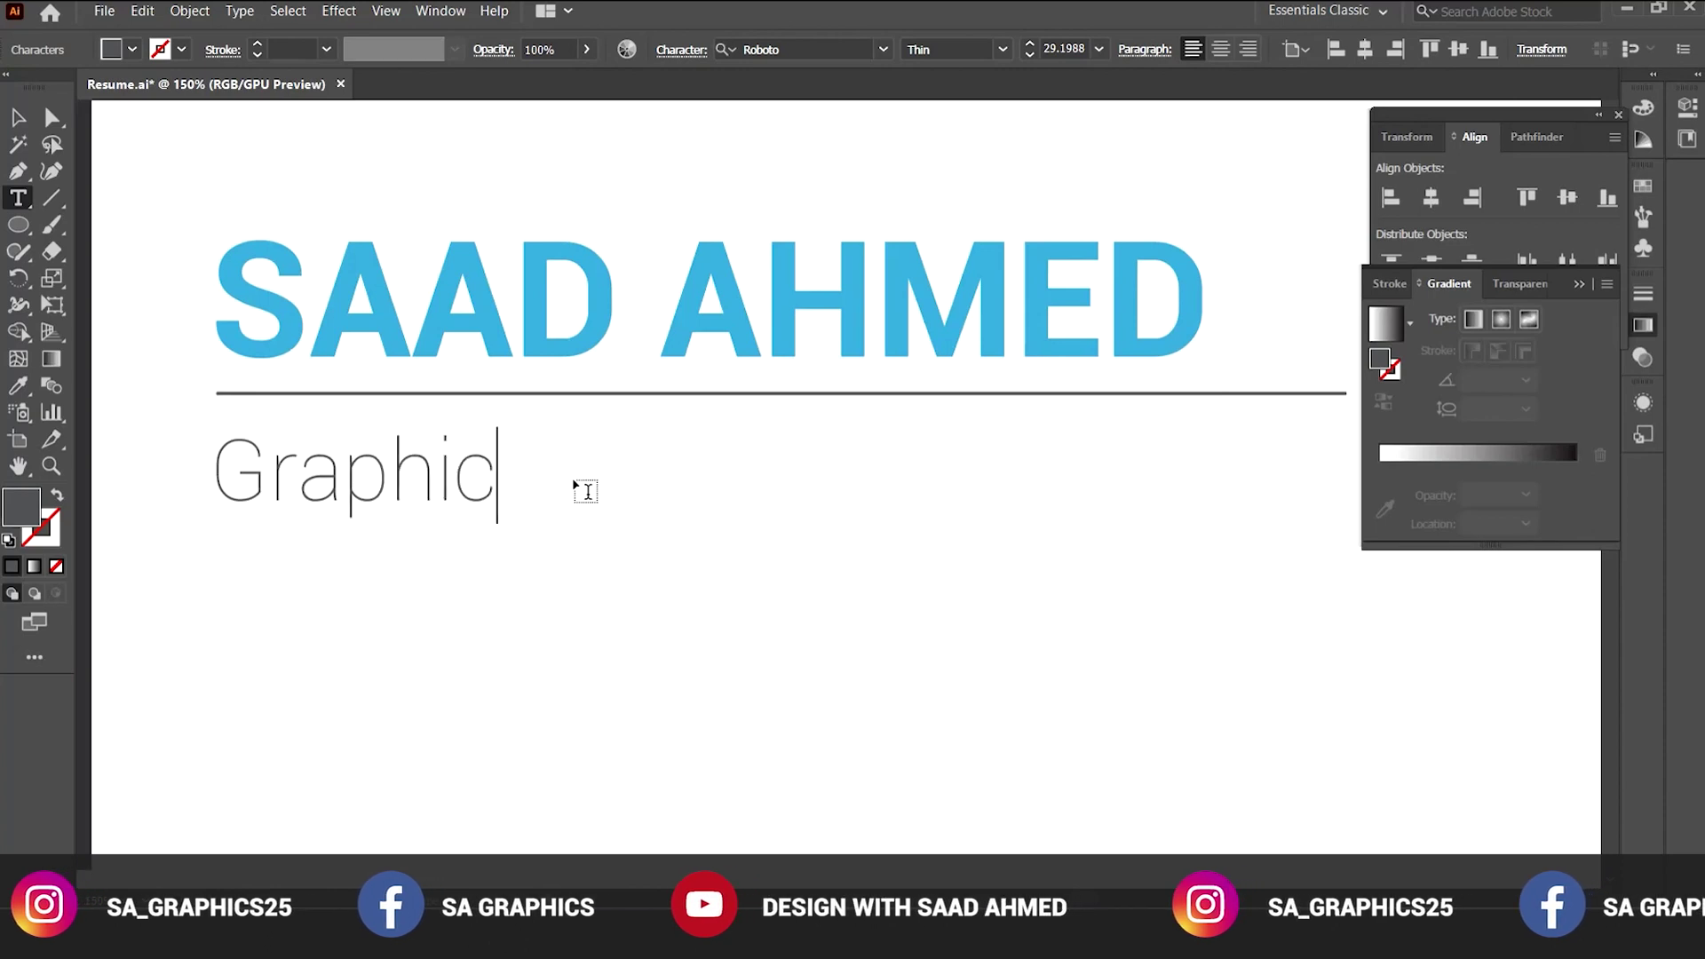
type(" Designer, Video Editor a")
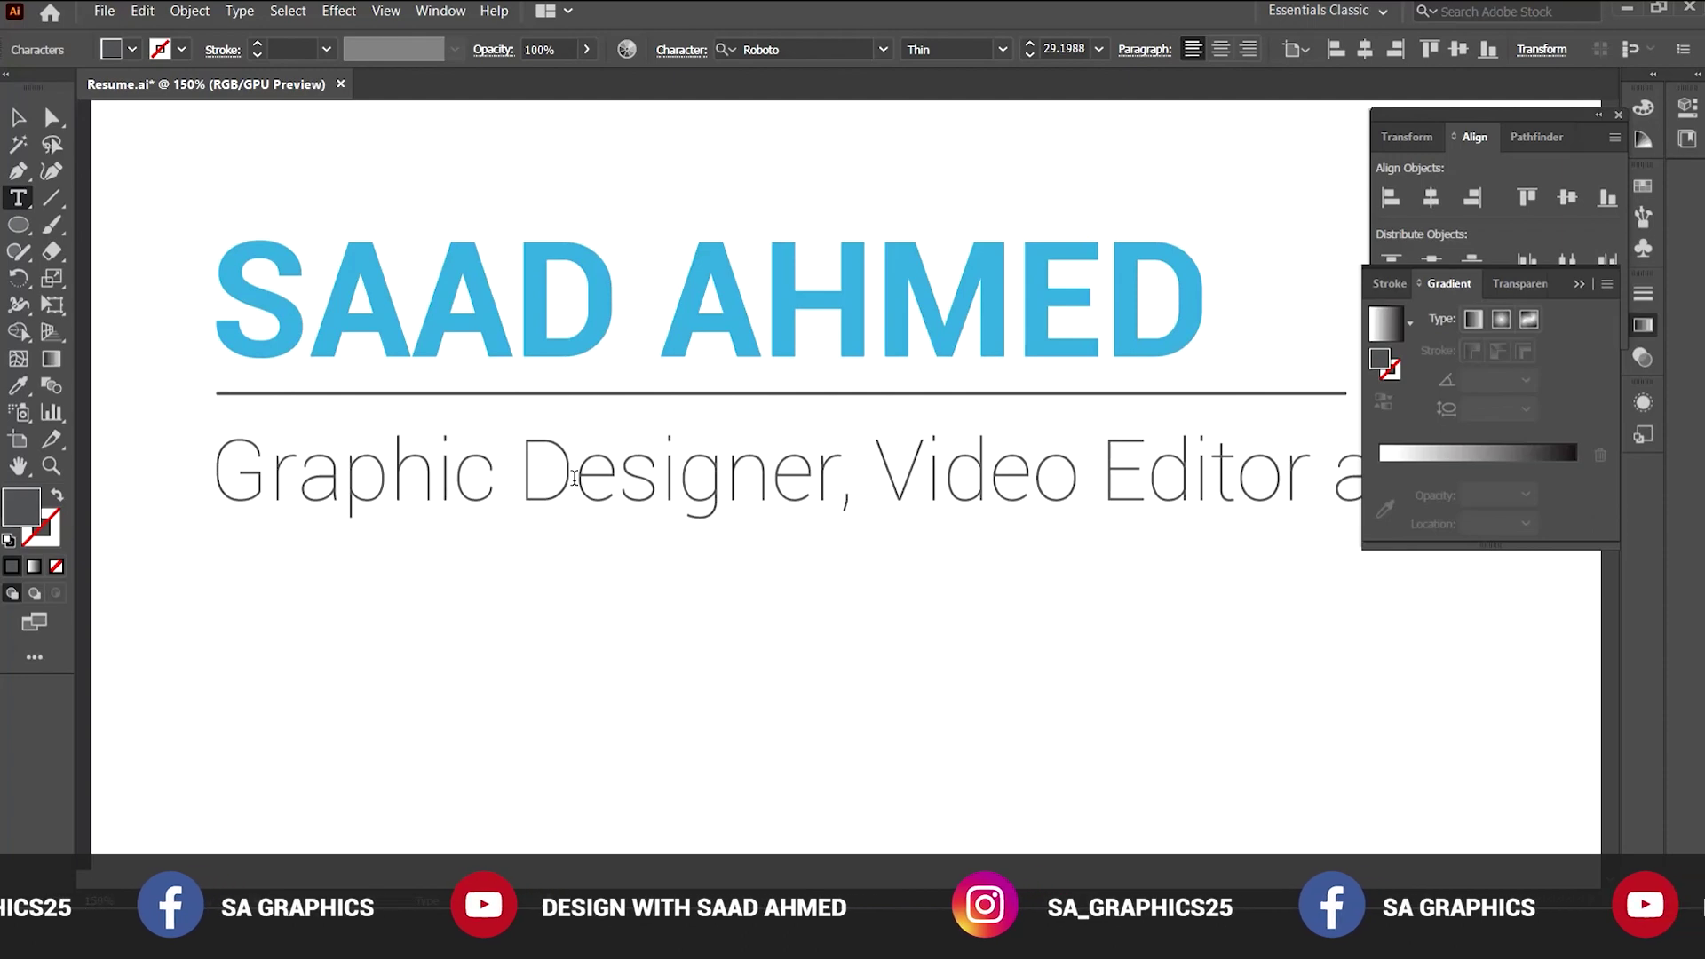
left_click(16, 113)
Scale the subtitle text down from its corner handle, then fine-tune its size.
left_click(932, 589)
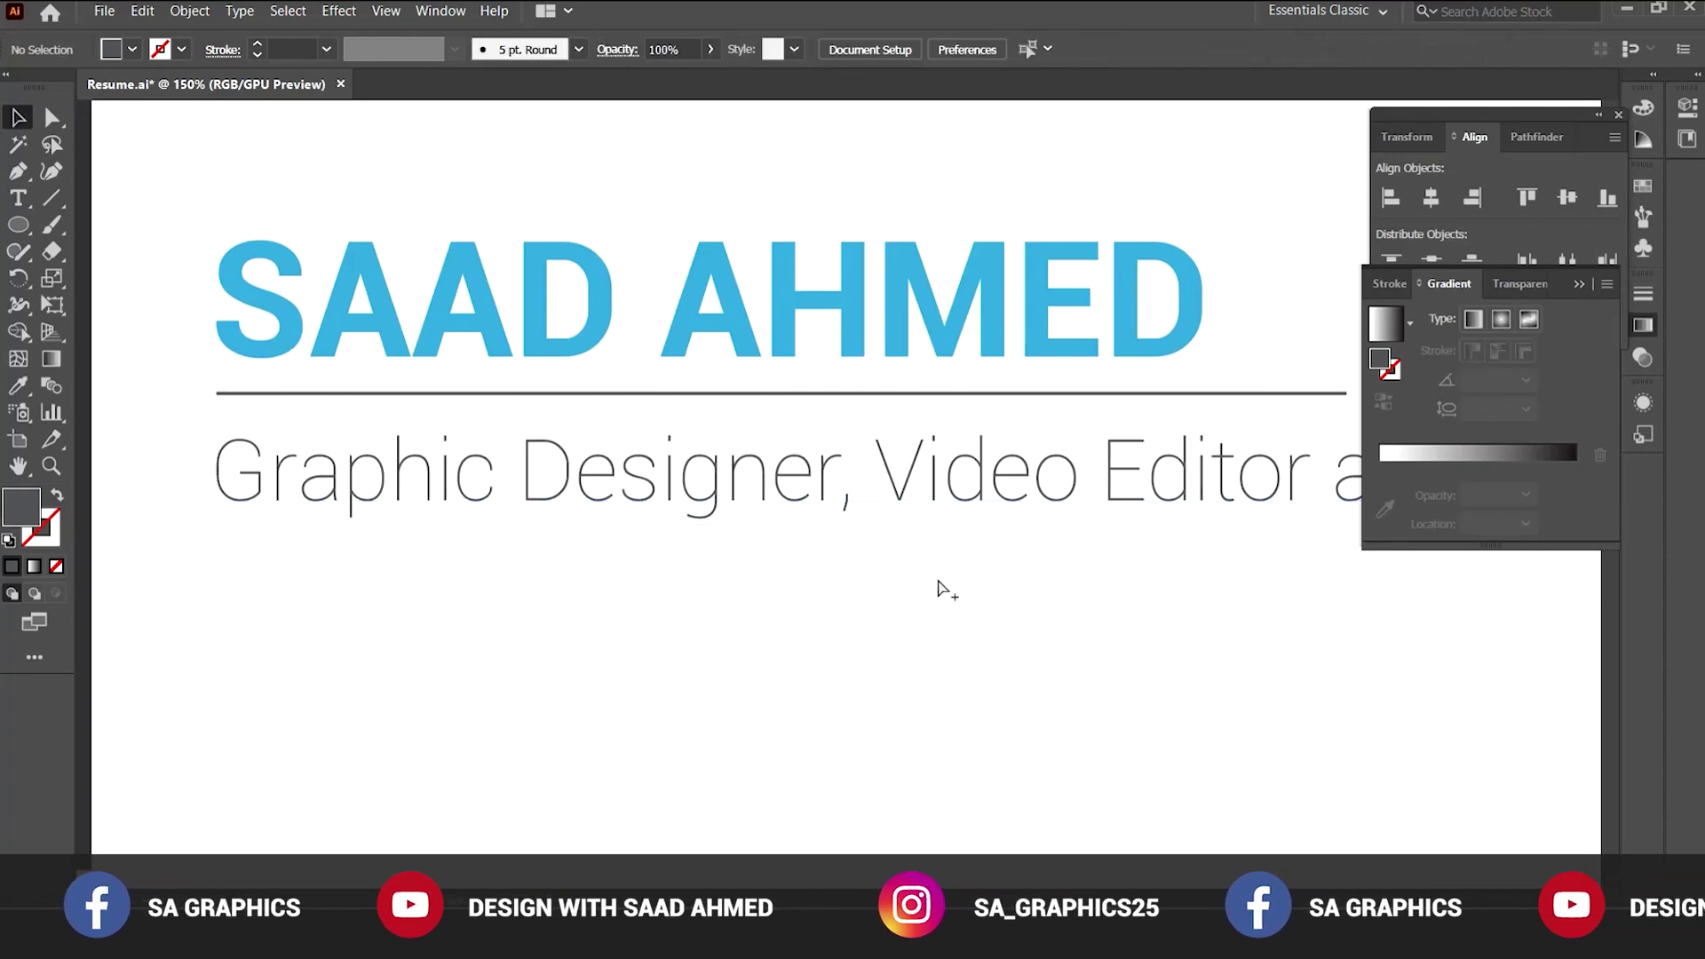
key("ctrl+minus")
left_click(860, 552)
left_click_drag(1270, 568, 920, 541)
key("ctrl+plus")
left_click_drag(881, 473, 914, 487)
Drag the divider line's right anchor left to match the subtitle's width.
key("a")
left_click(1029, 381)
left_click_drag(1029, 382, 938, 381)
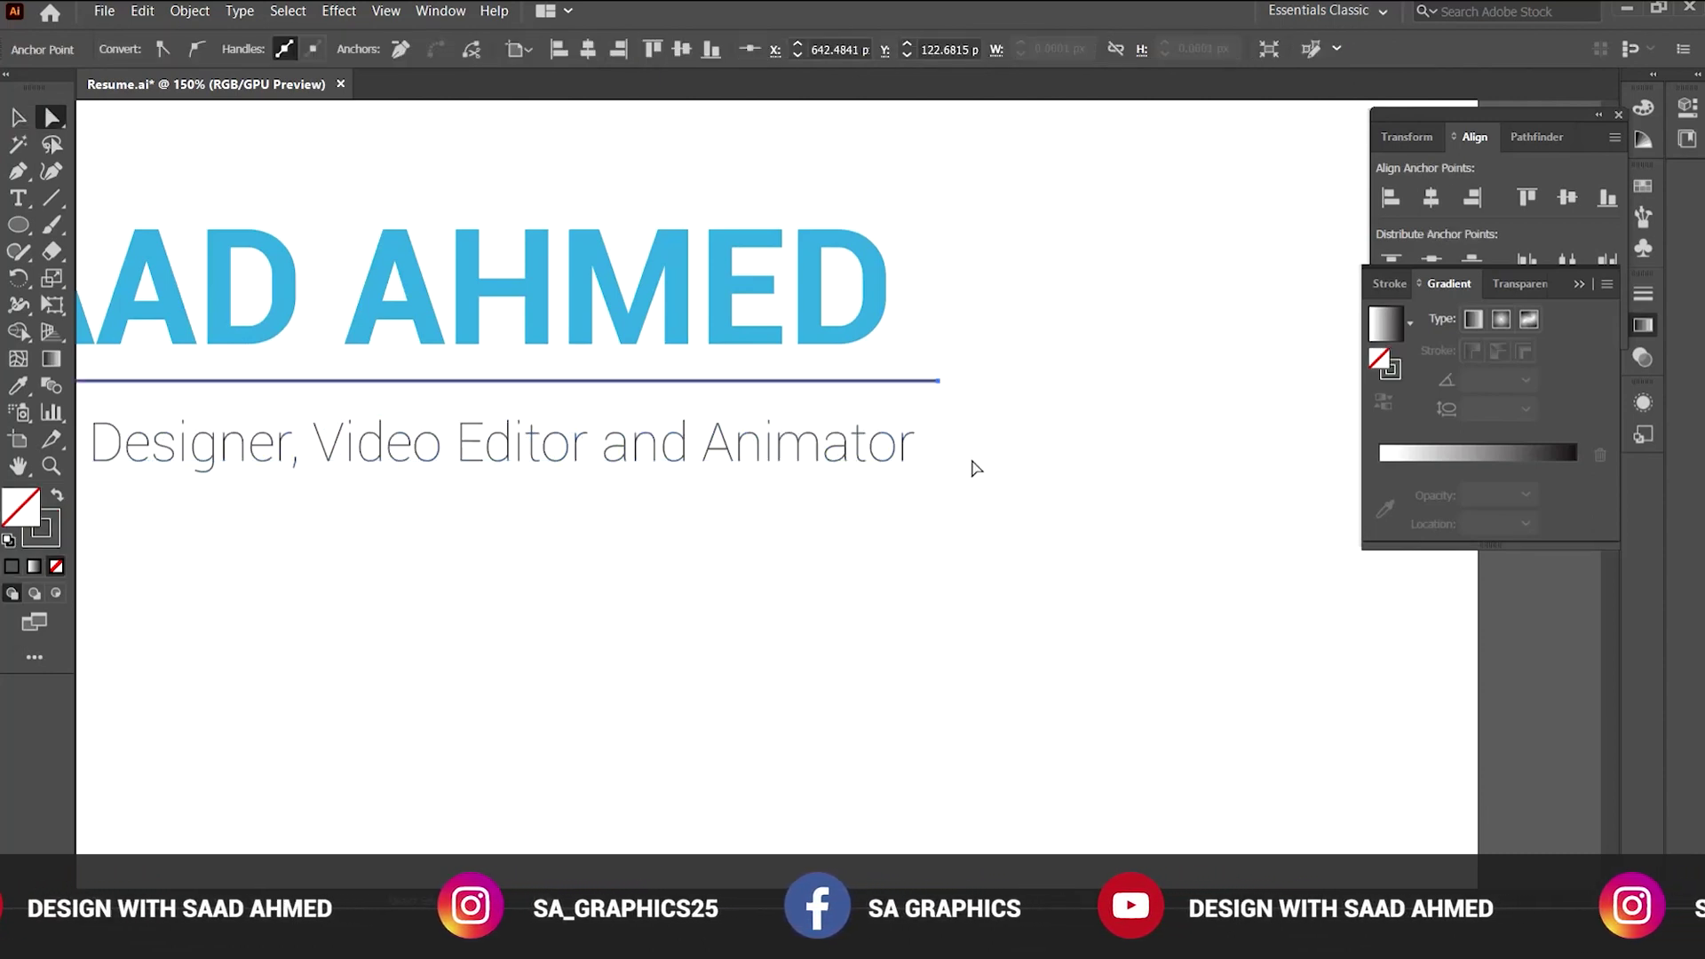
key("v")
left_click(788, 479)
Check the shortened divider line against the header, then reselect the subtitle.
key("ctrl+minus")
key("ctrl+minus")
left_click_drag(745, 479, 821, 559)
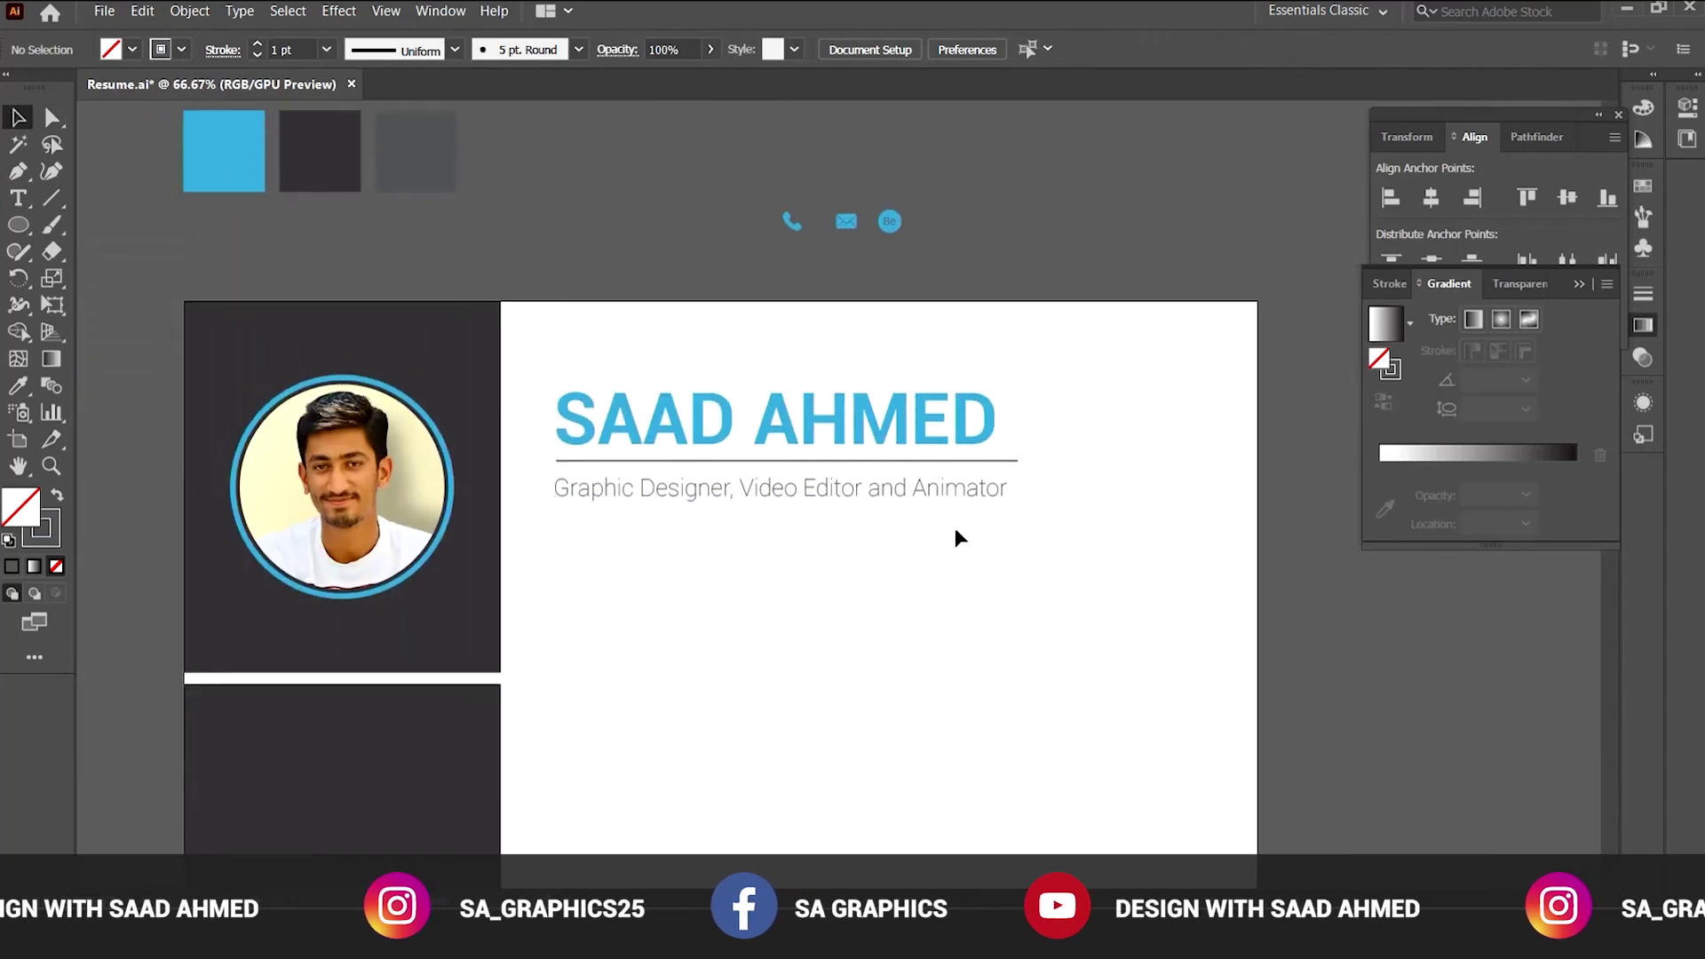
left_click(974, 466)
key("ctrl+plus")
key("ctrl+plus")
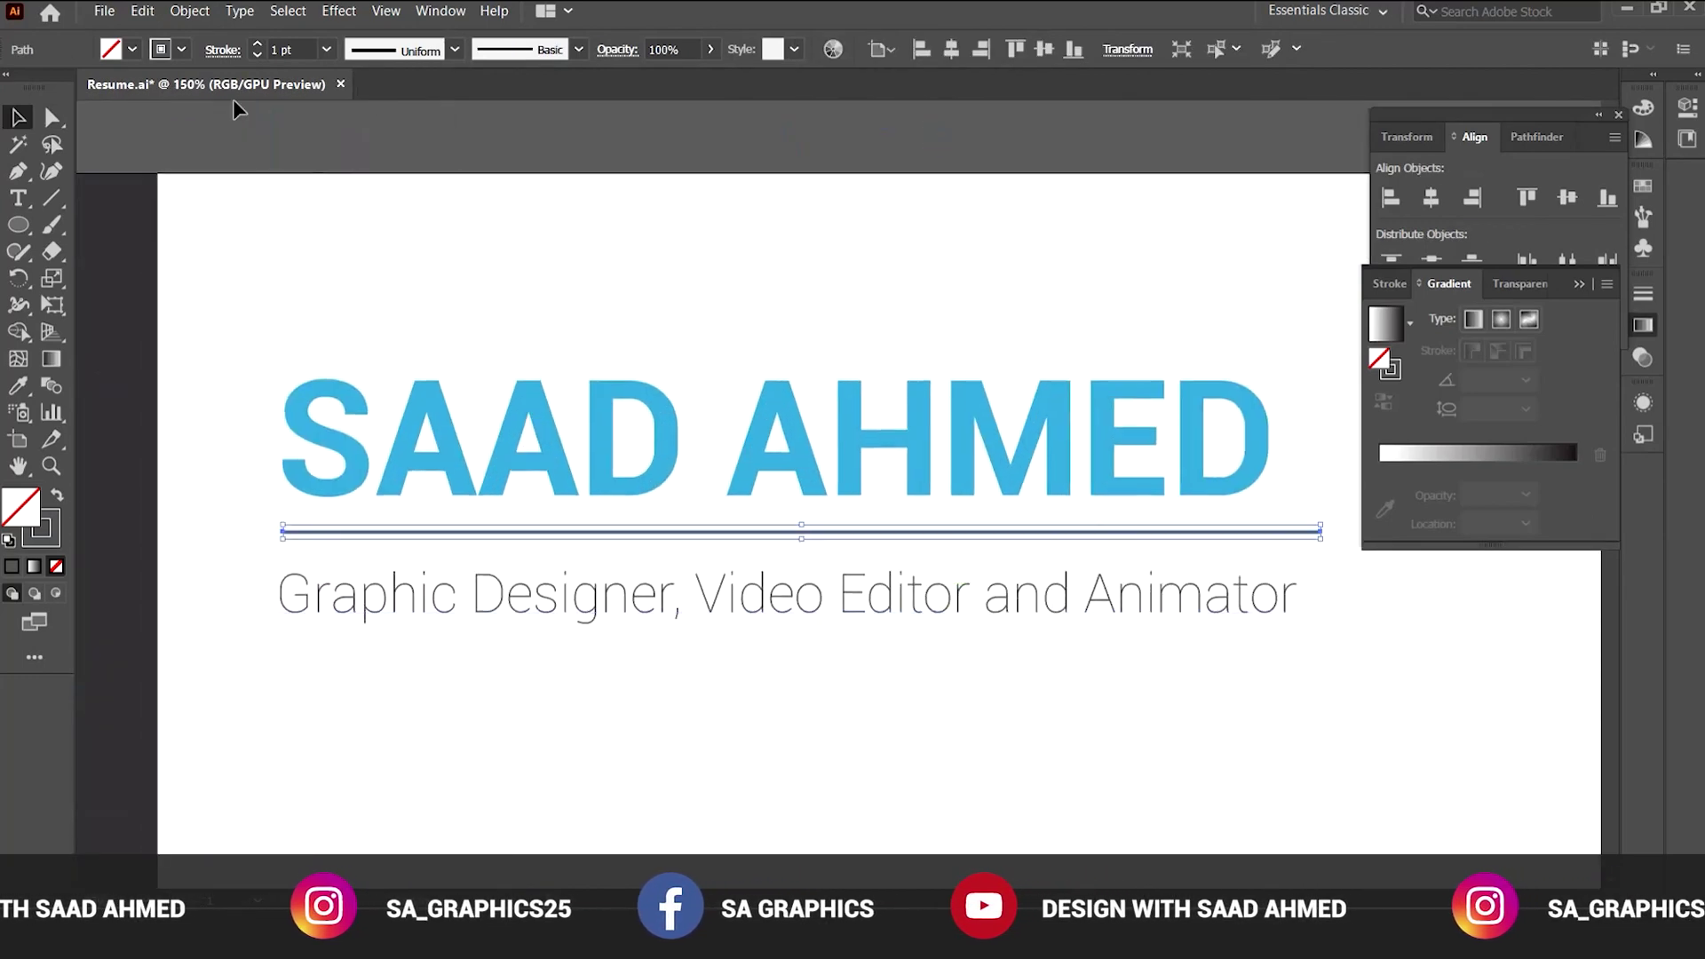
left_click(645, 435)
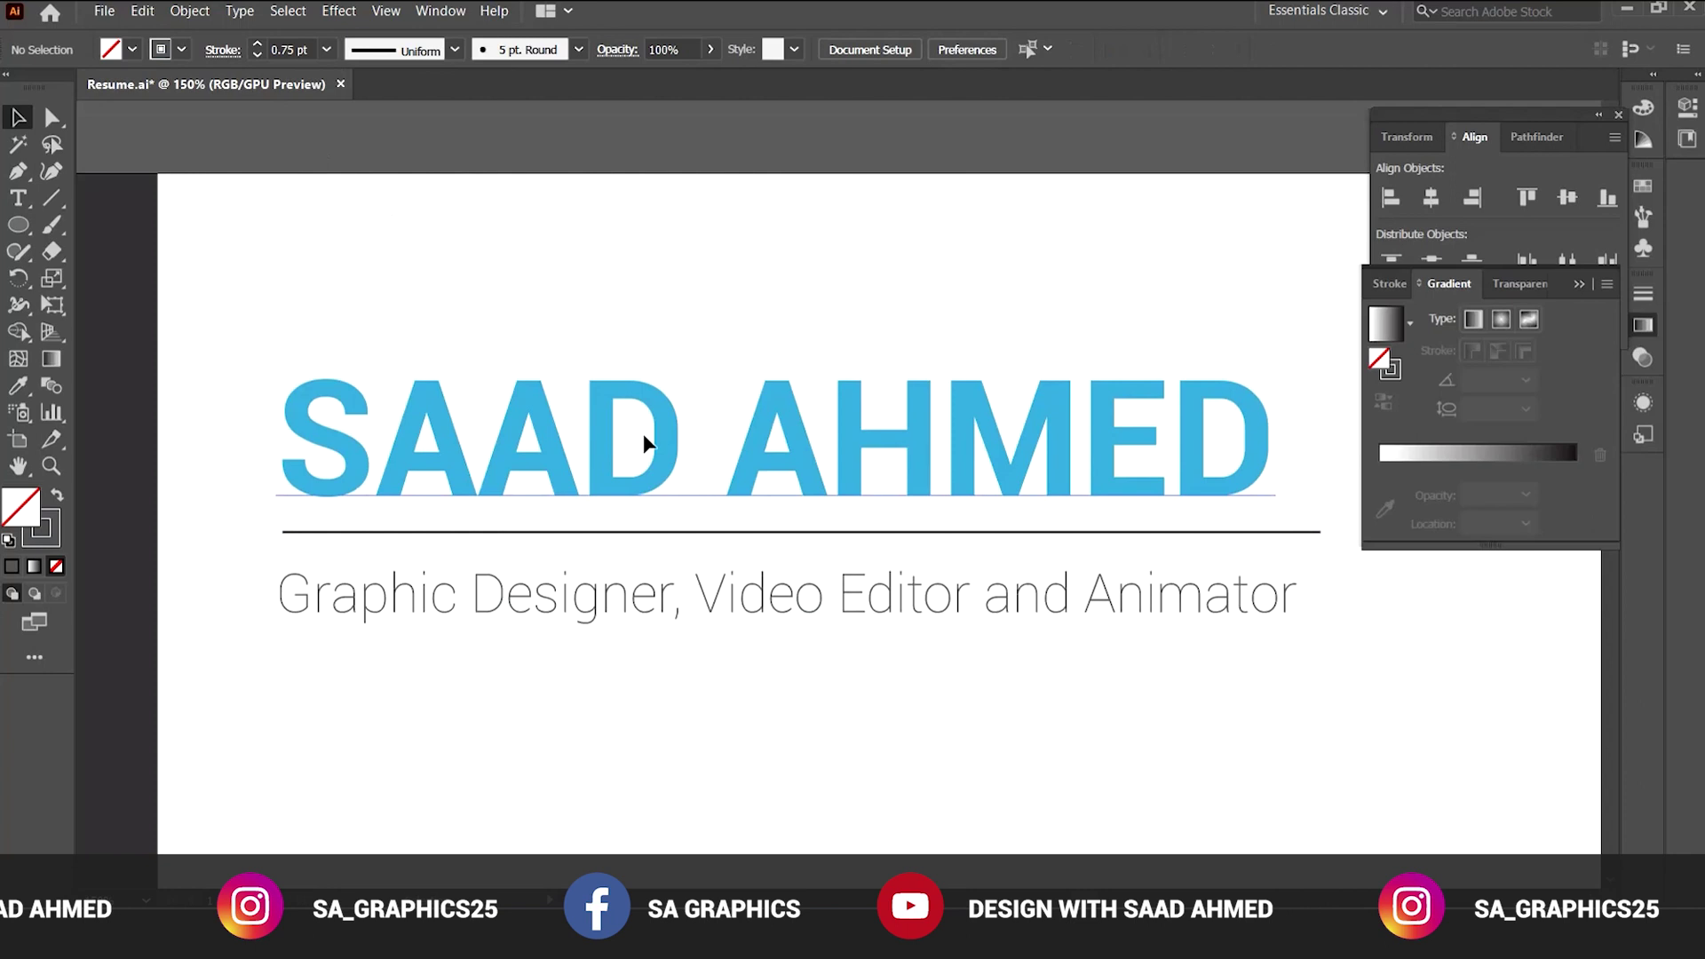
left_click(828, 604)
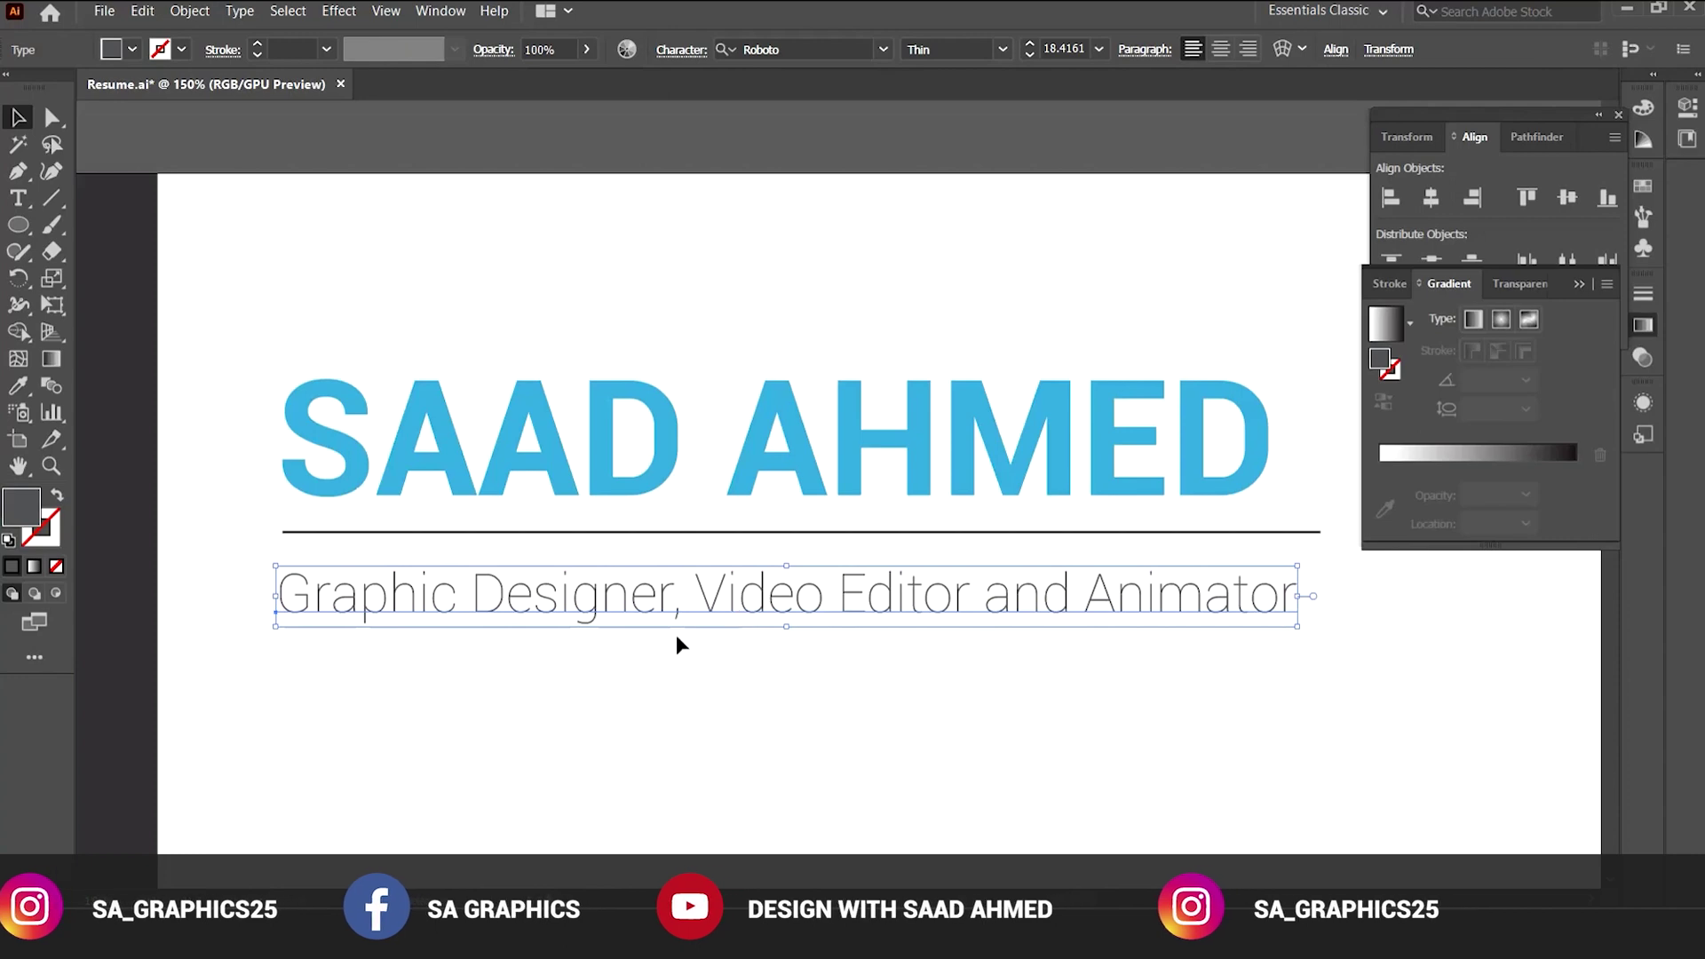
Give the subtitle a black stroke.
double_click(22, 507)
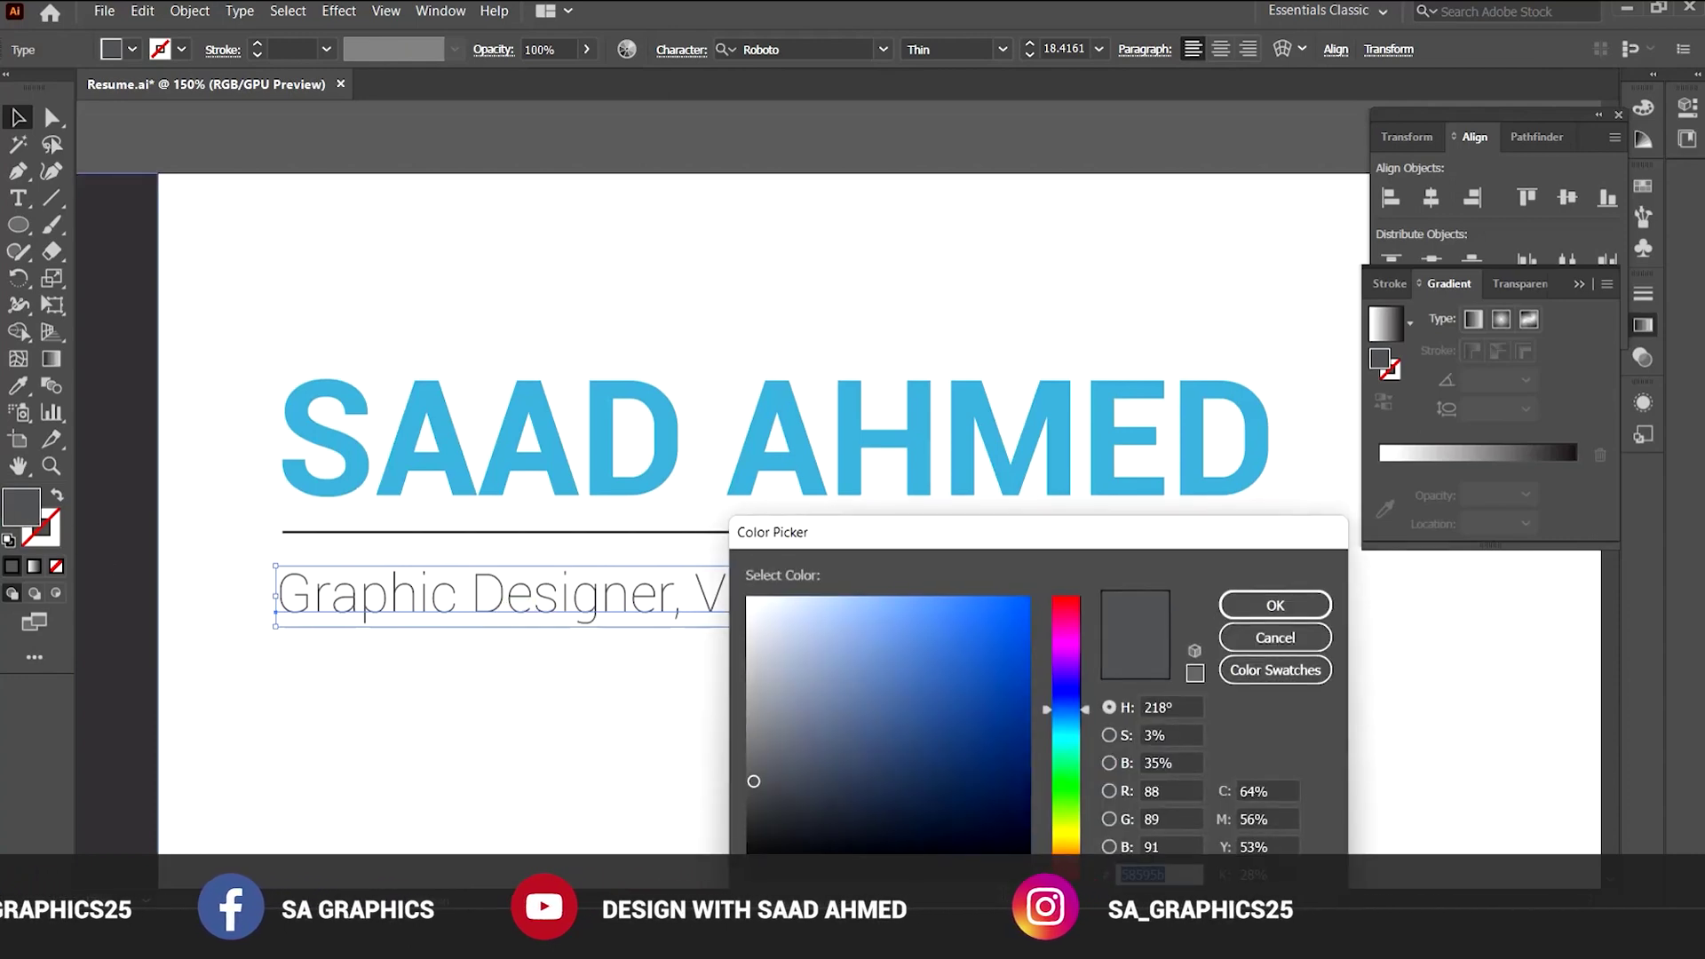
left_click(1275, 638)
left_click(813, 759)
left_click(557, 601)
left_click(44, 540)
double_click(40, 531)
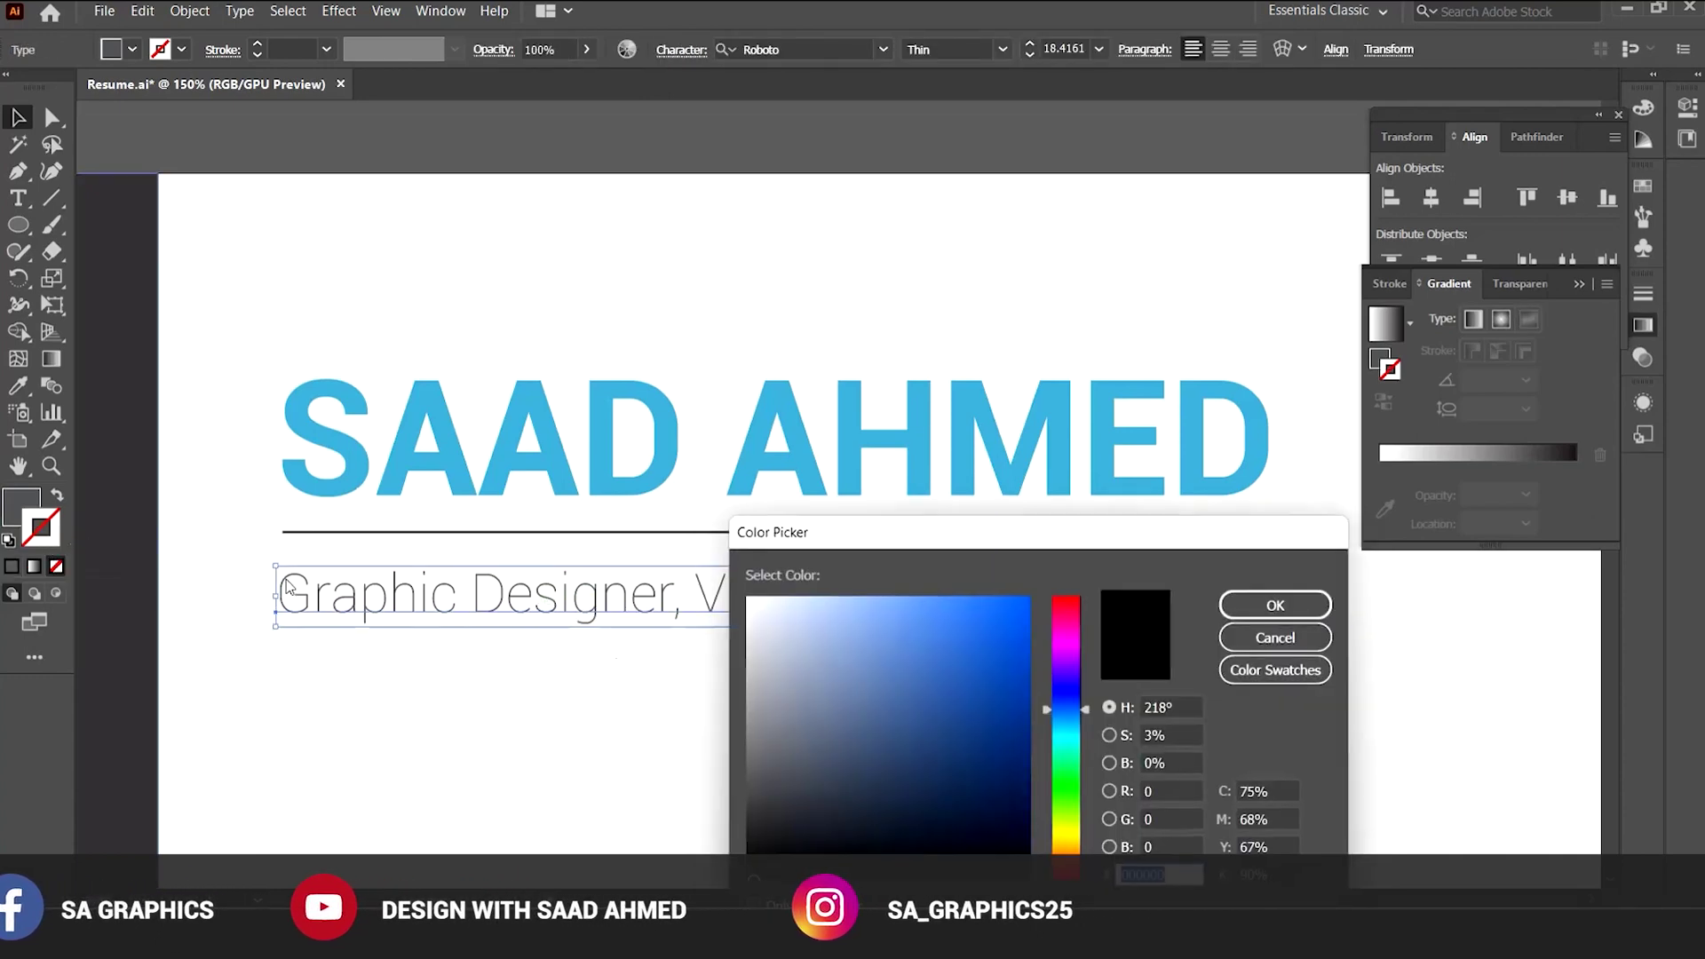
left_click(1275, 604)
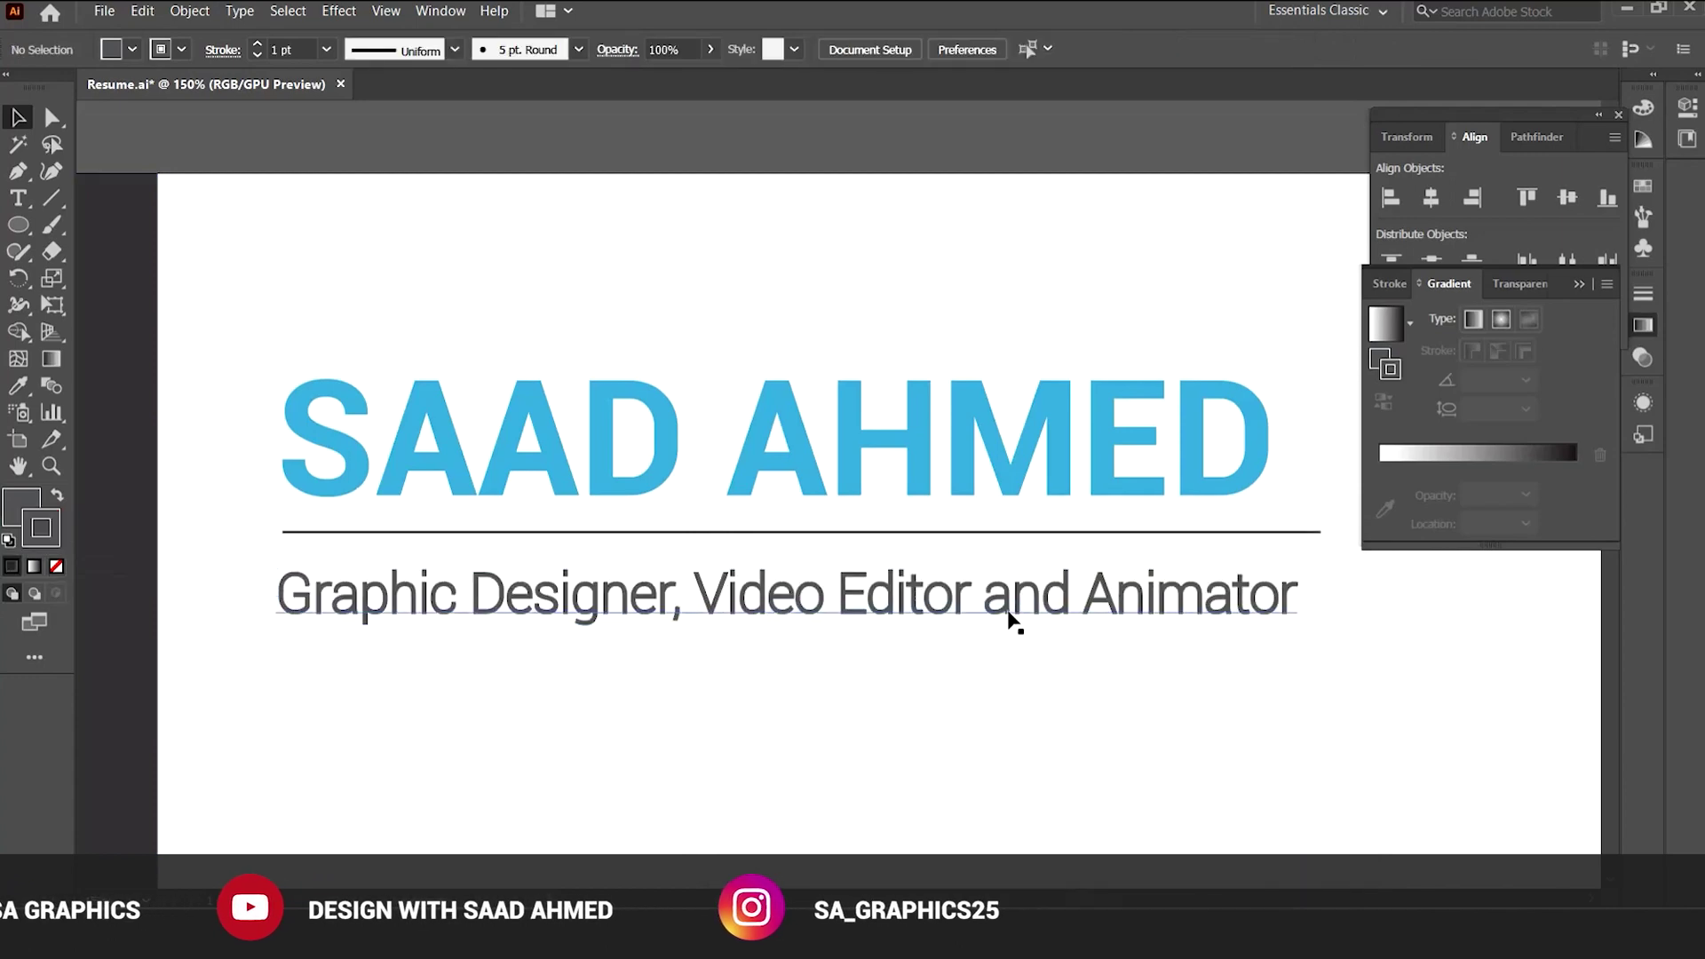
Lower the subtitle's stroke weight to 0.25 pt.
left_click(257, 55)
left_click(258, 55)
left_click(258, 55)
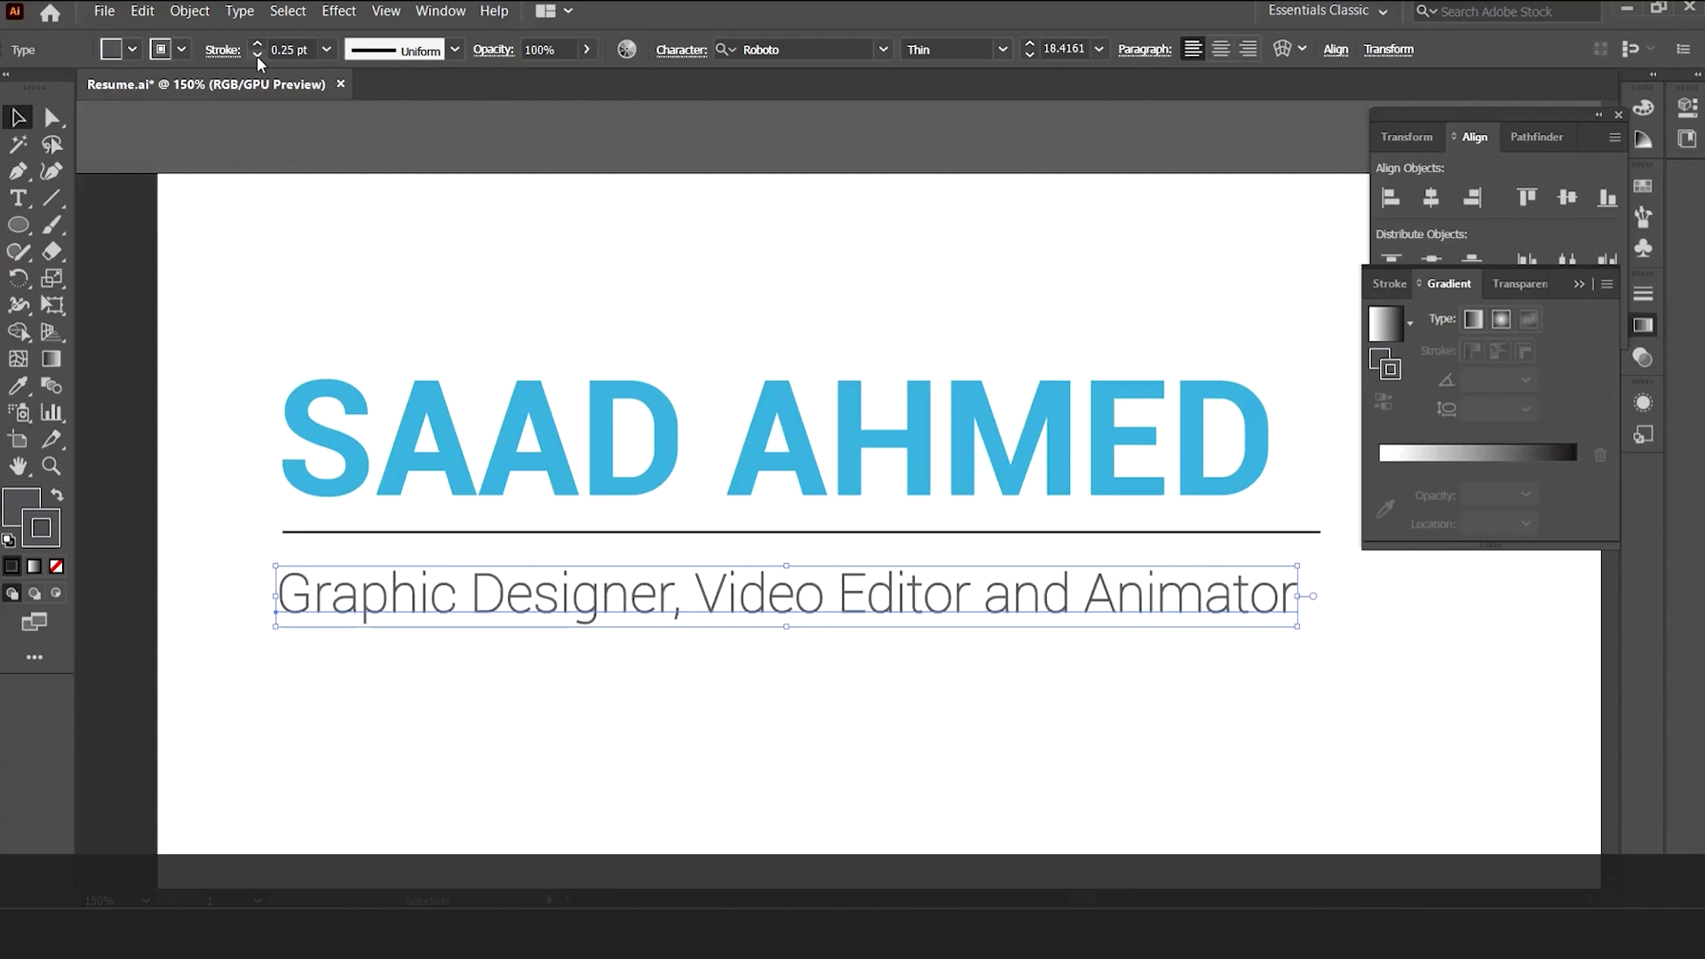
left_click(772, 742)
key("ctrl+minus")
key("ctrl+minus")
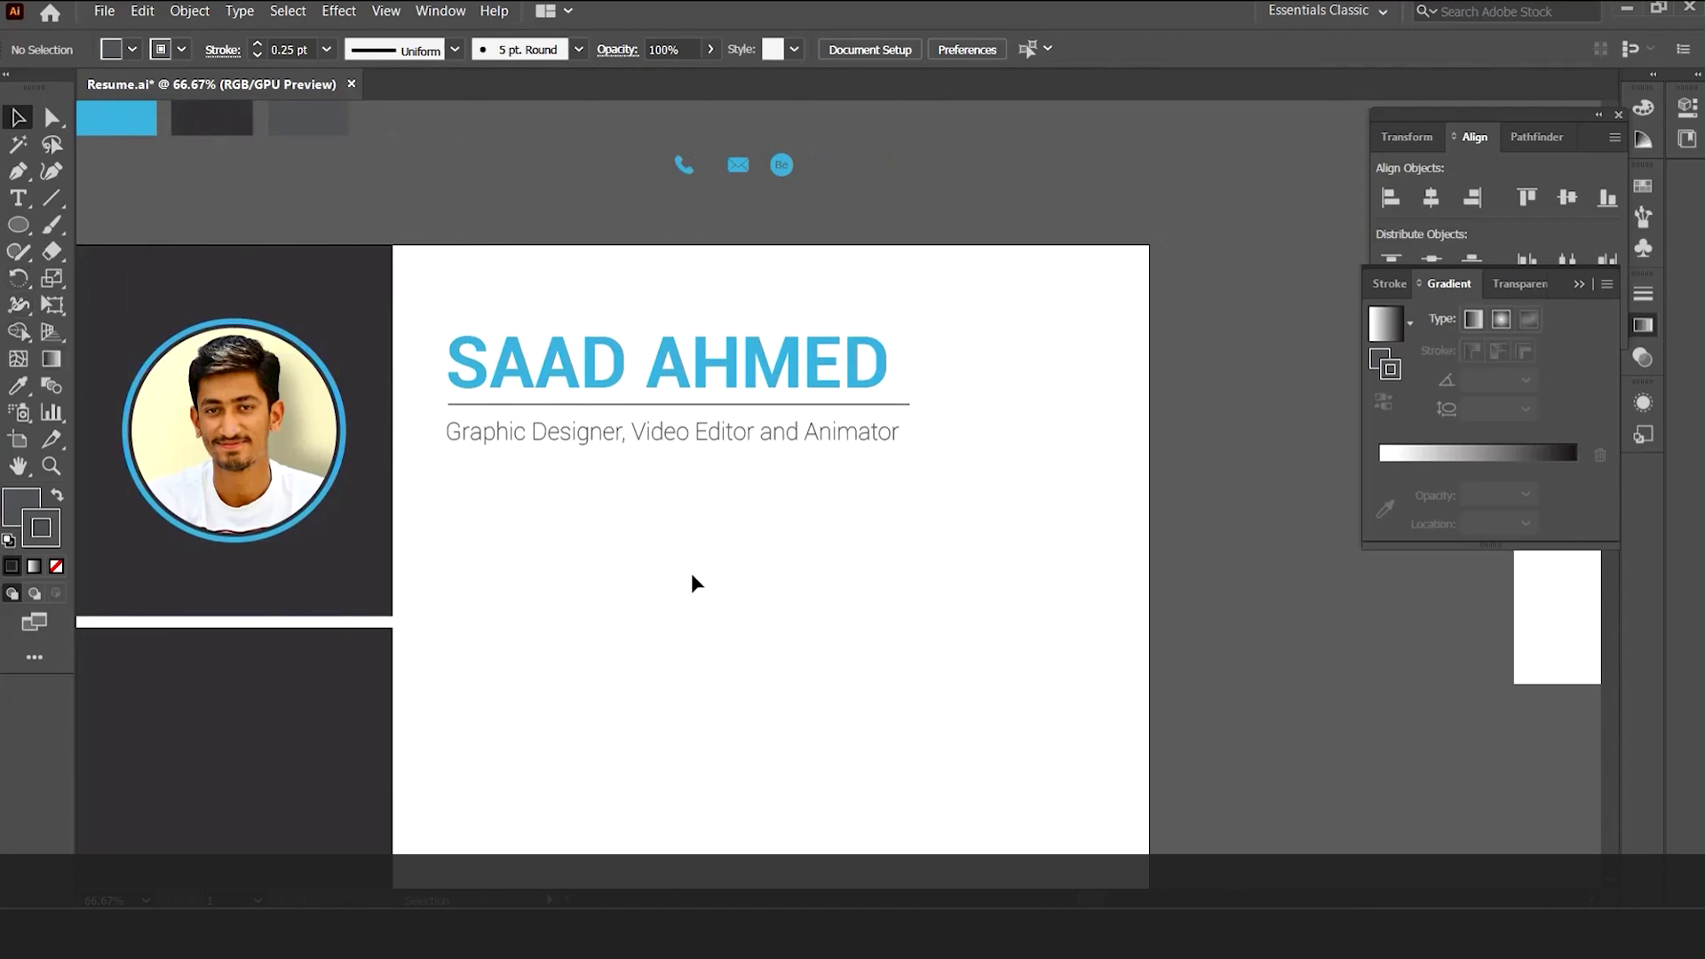
Draw a full-width rectangle bar across the page just below the subtitle.
key("ctrl+plus")
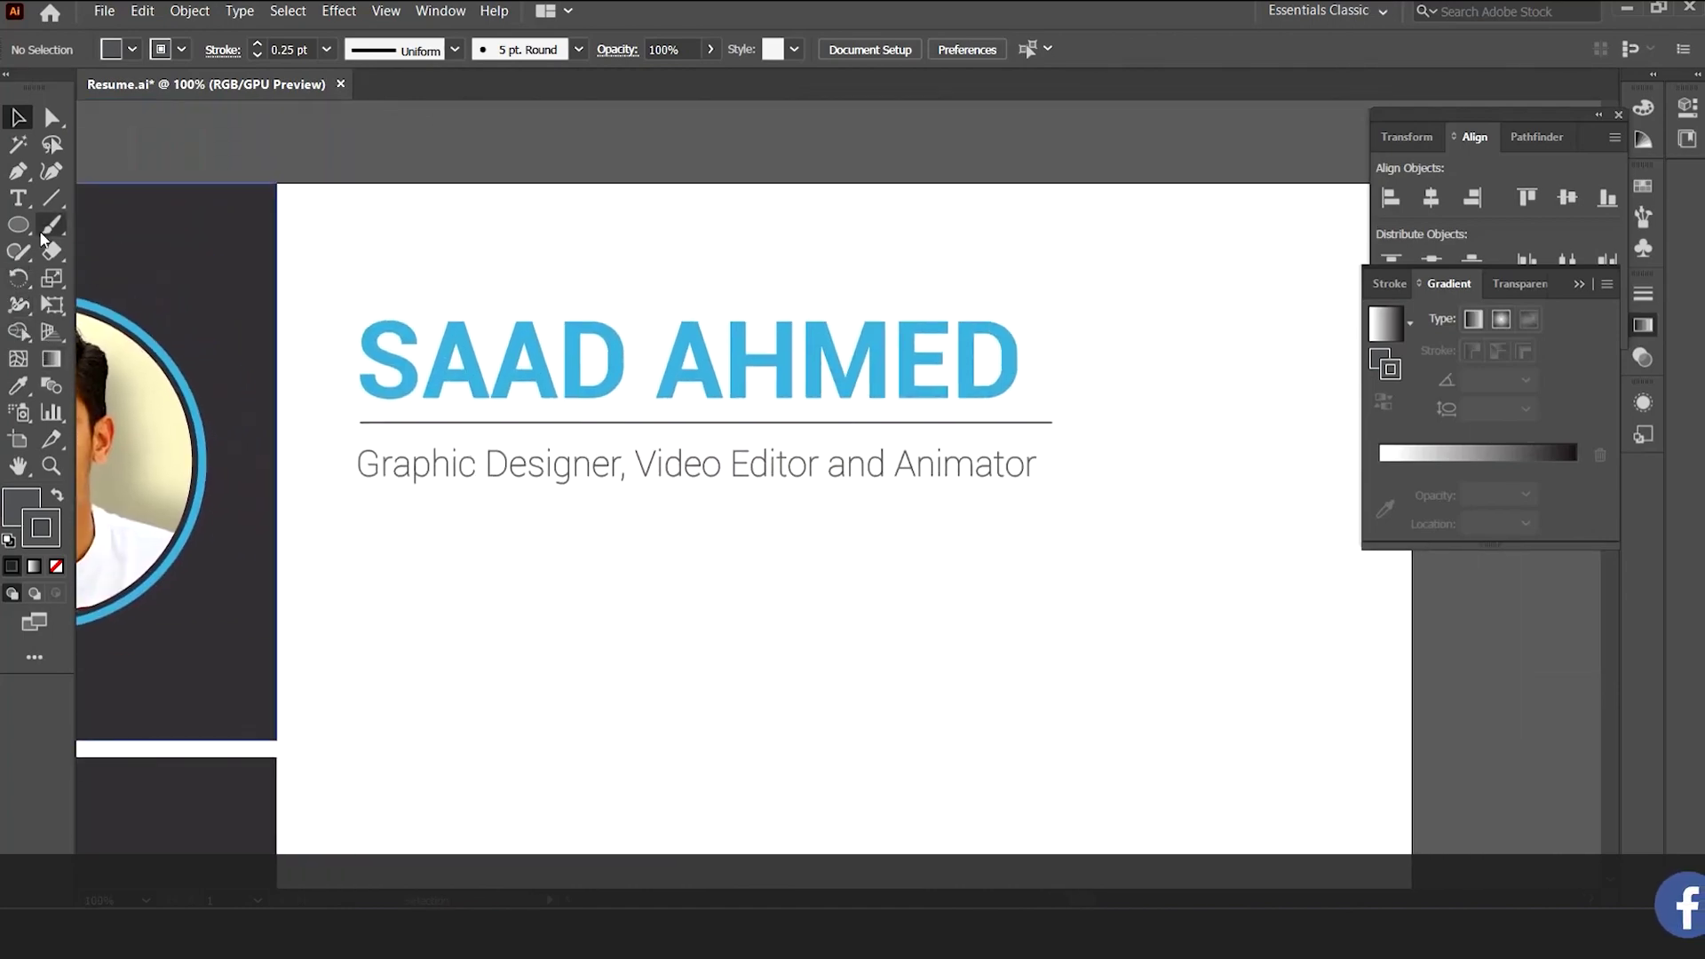
left_click(18, 224)
left_click(98, 224)
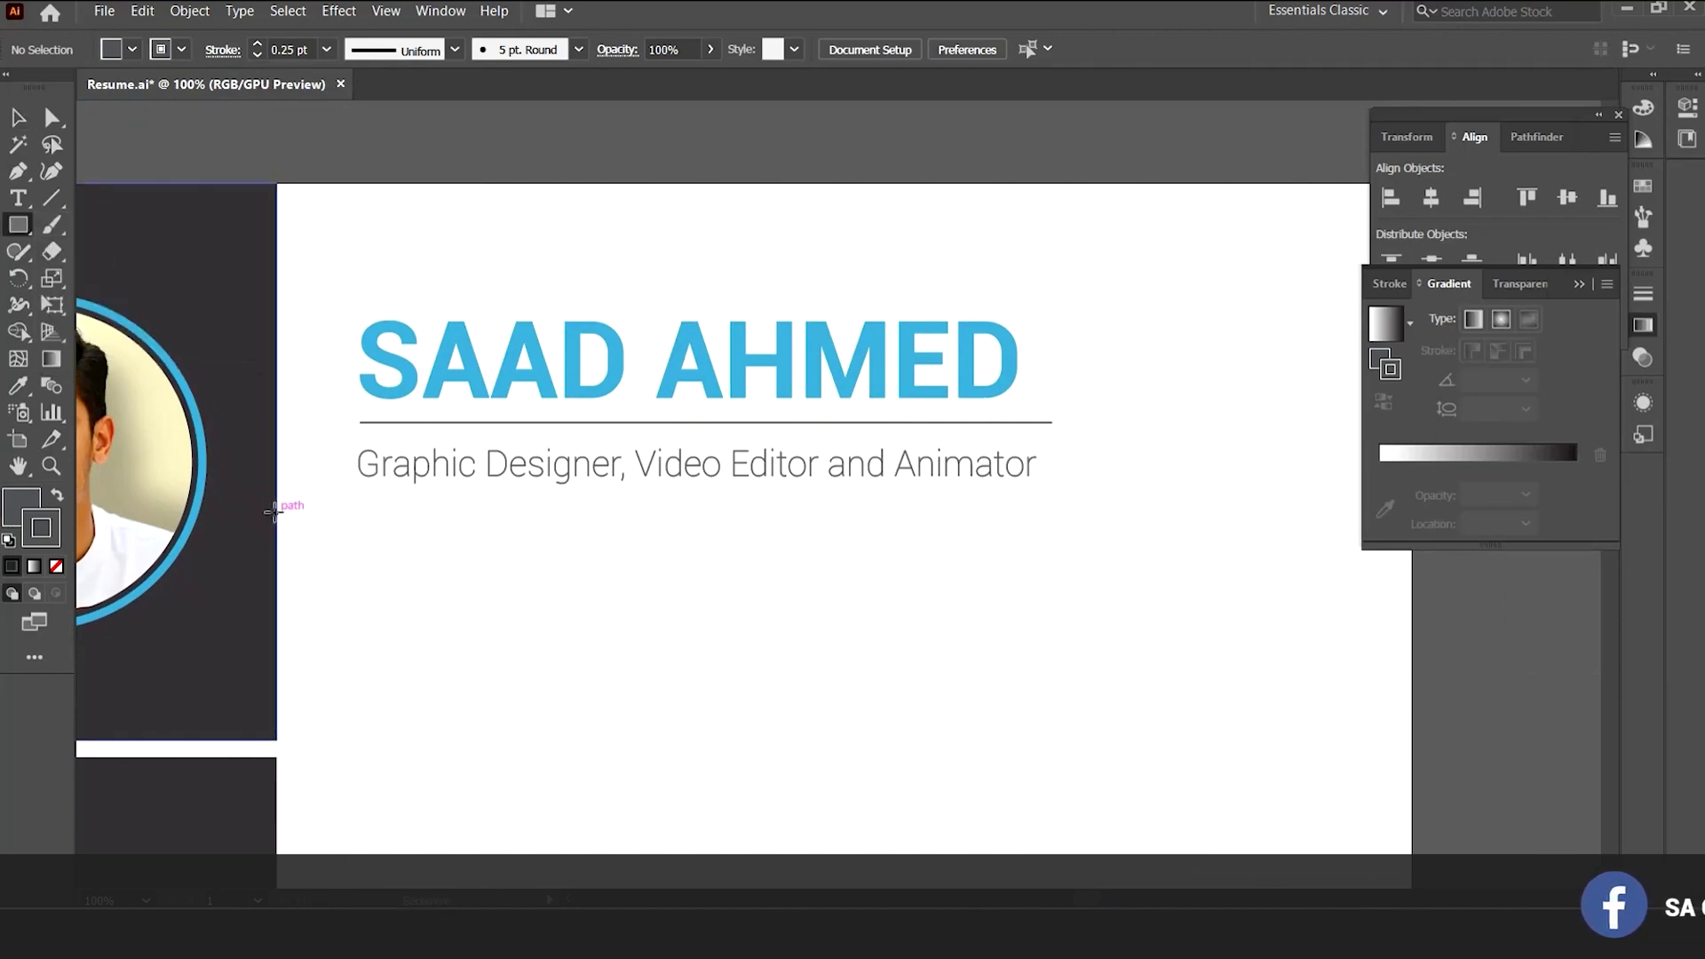
left_click_drag(275, 512, 1411, 588)
key("v")
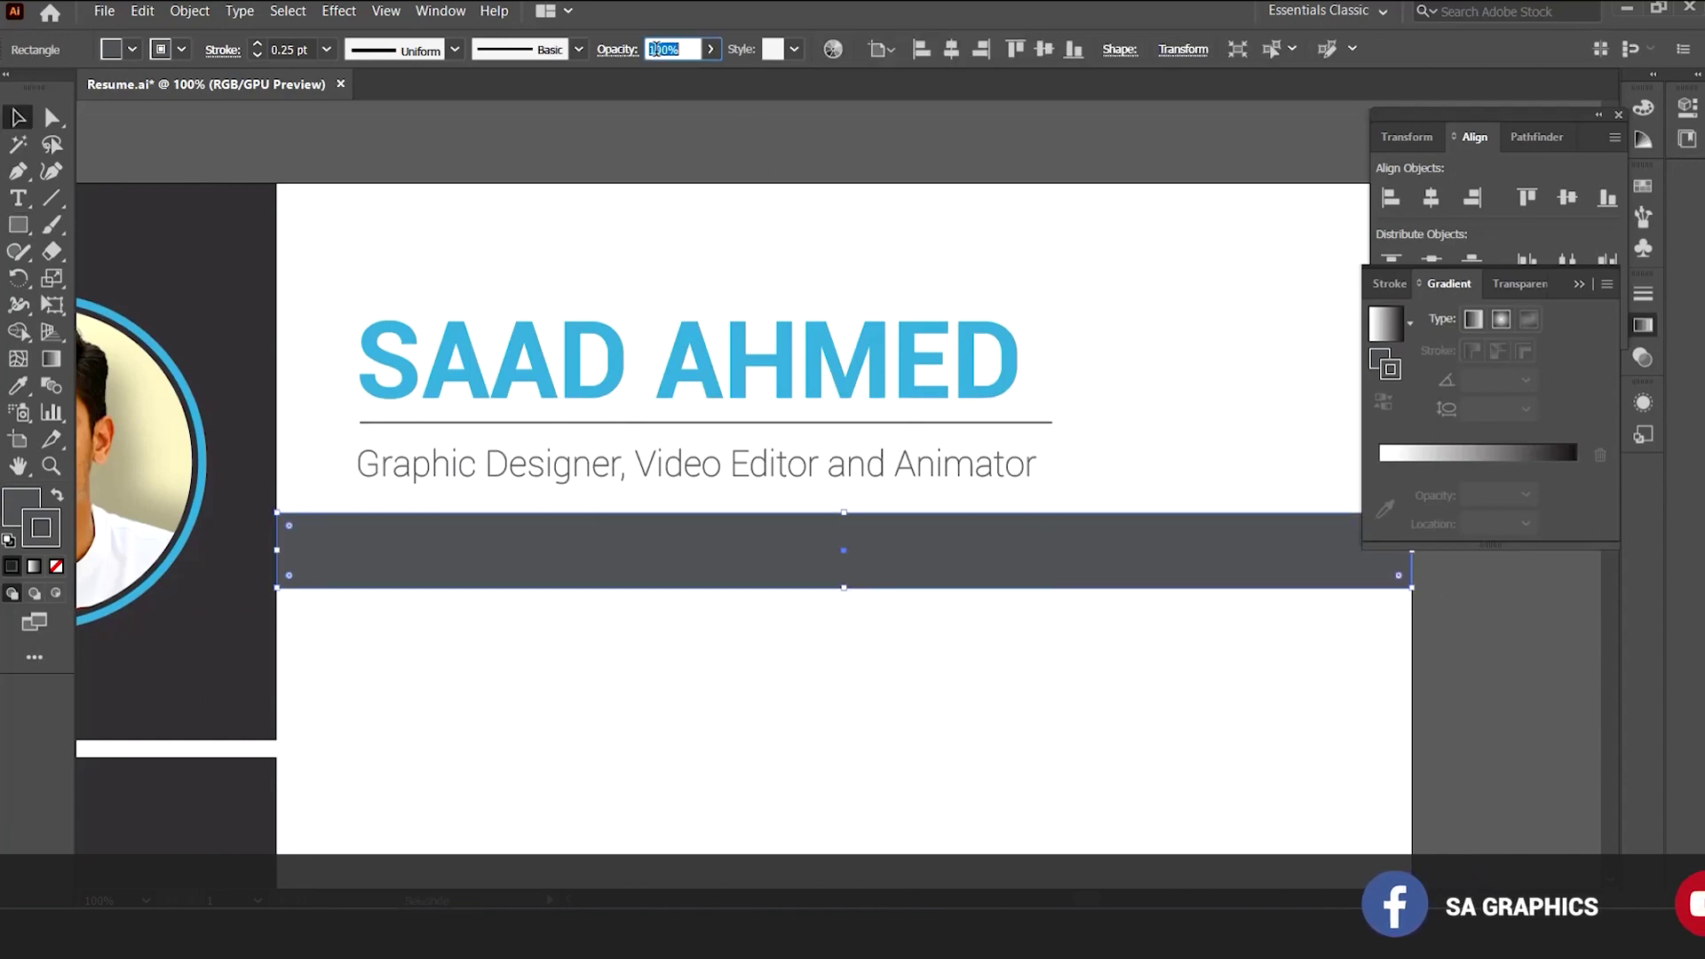
Set the bar's opacity to 15%, after first trying 20%.
type("0")
key("Return")
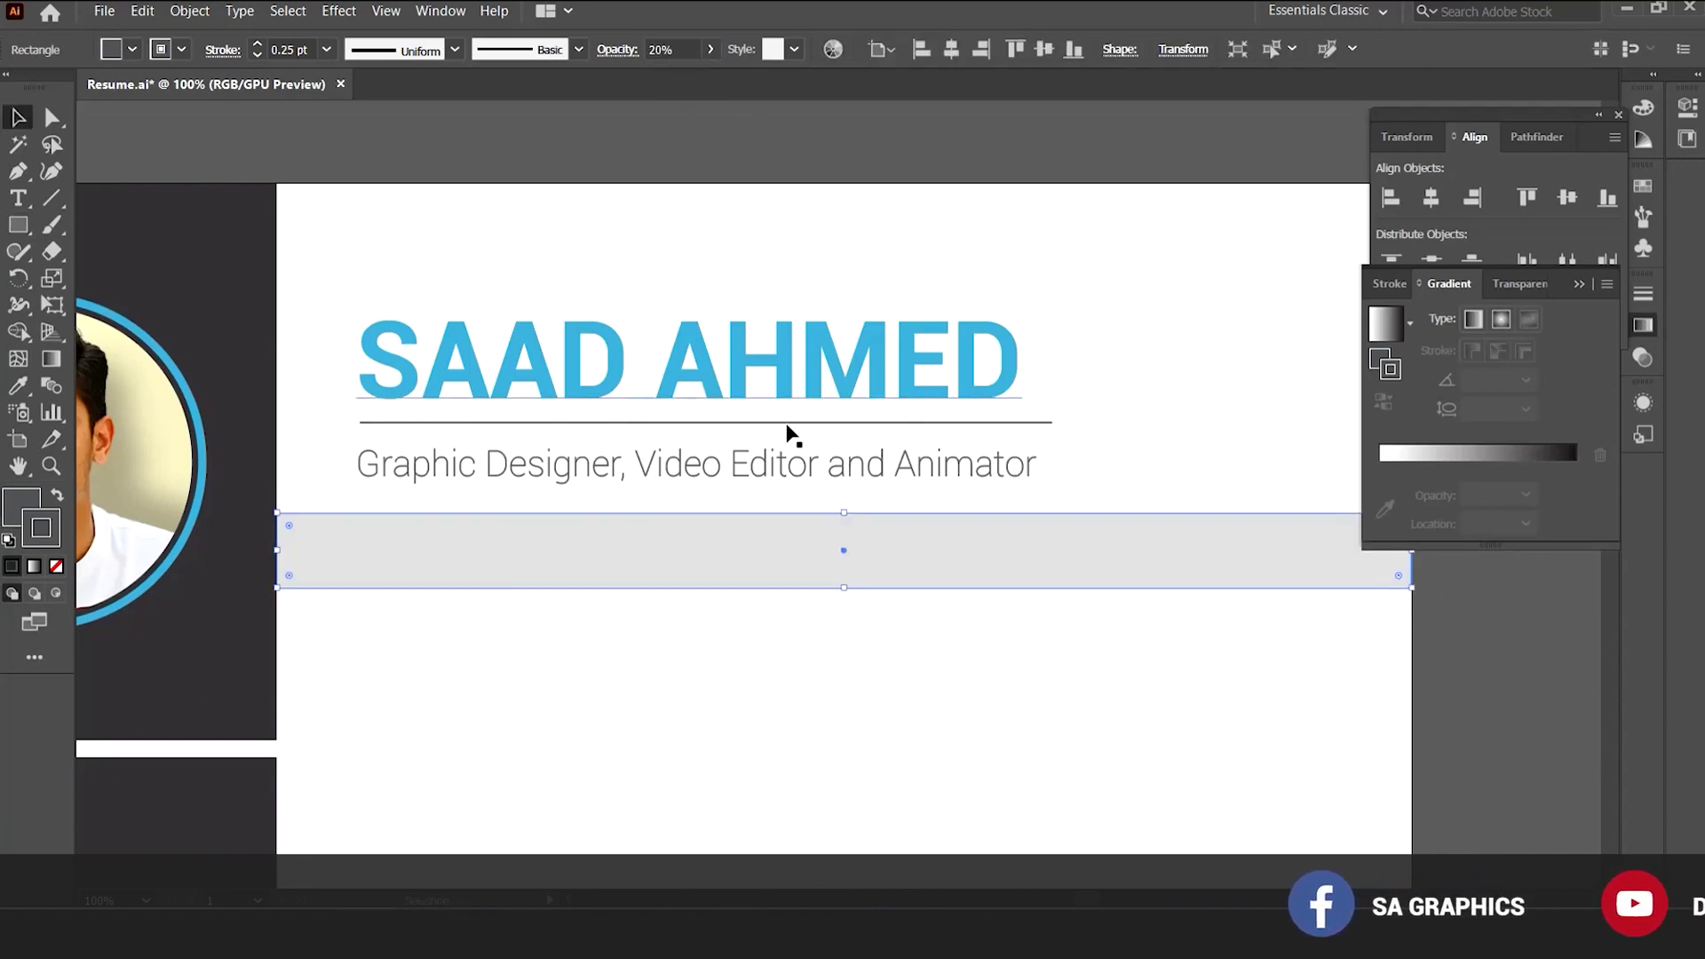
left_click(929, 689)
left_click(899, 578, "ctrl+alt")
left_click(920, 487)
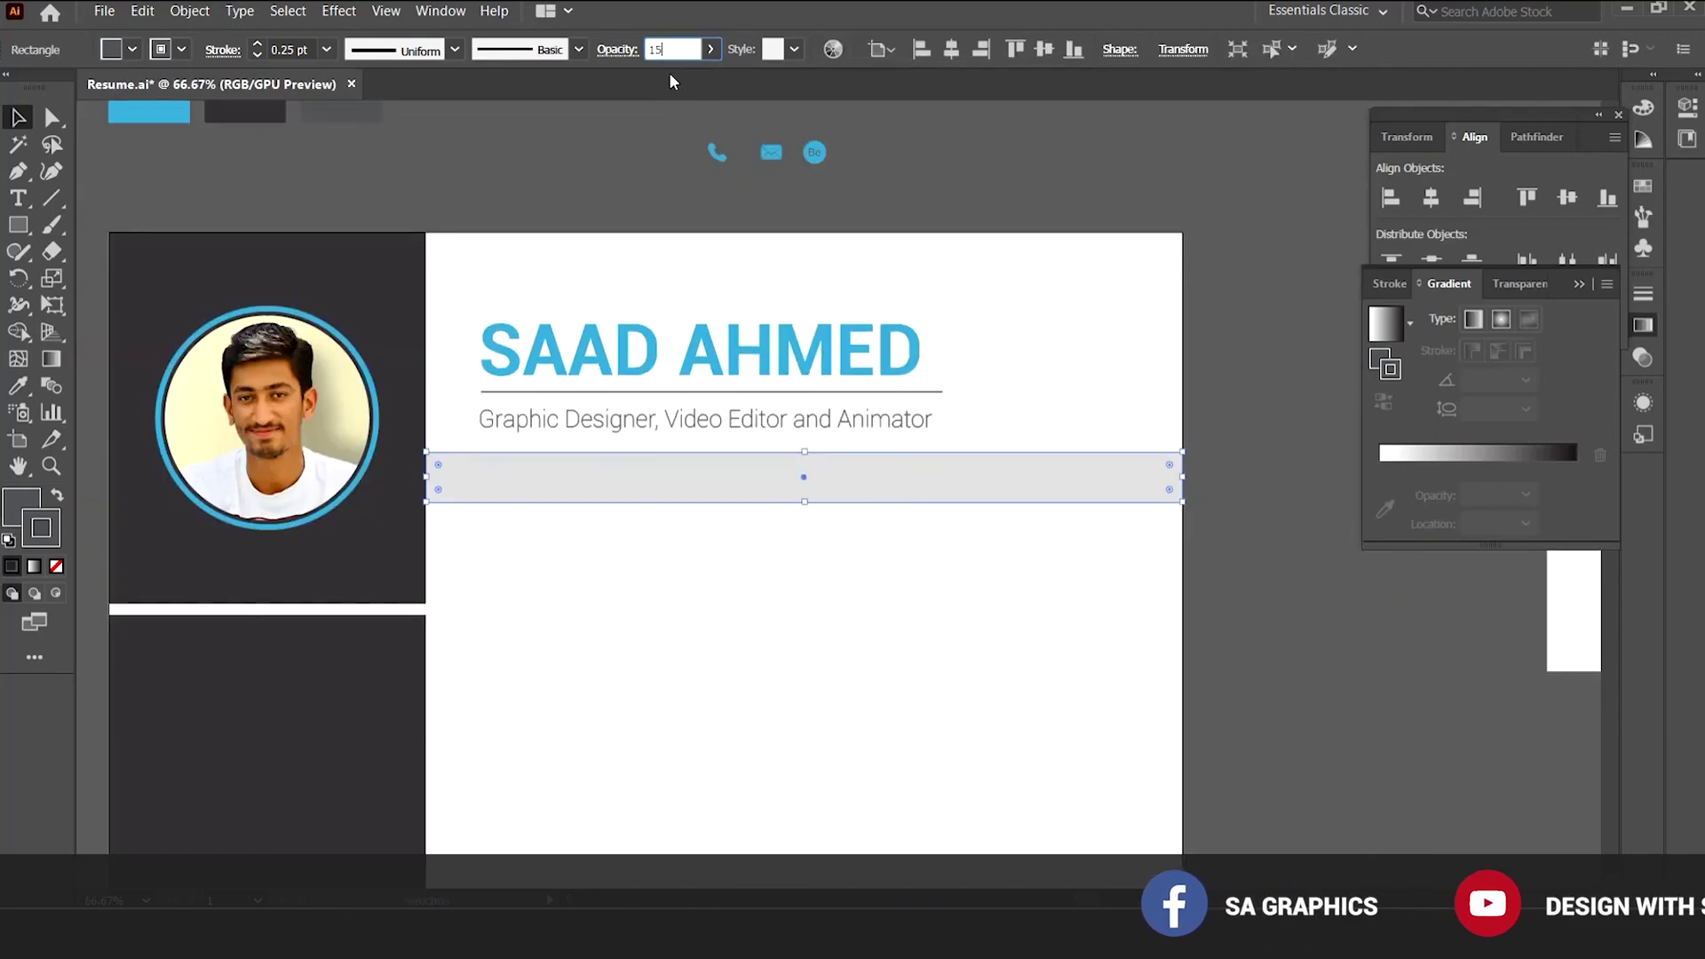
type("15")
key("Return")
left_click(787, 684)
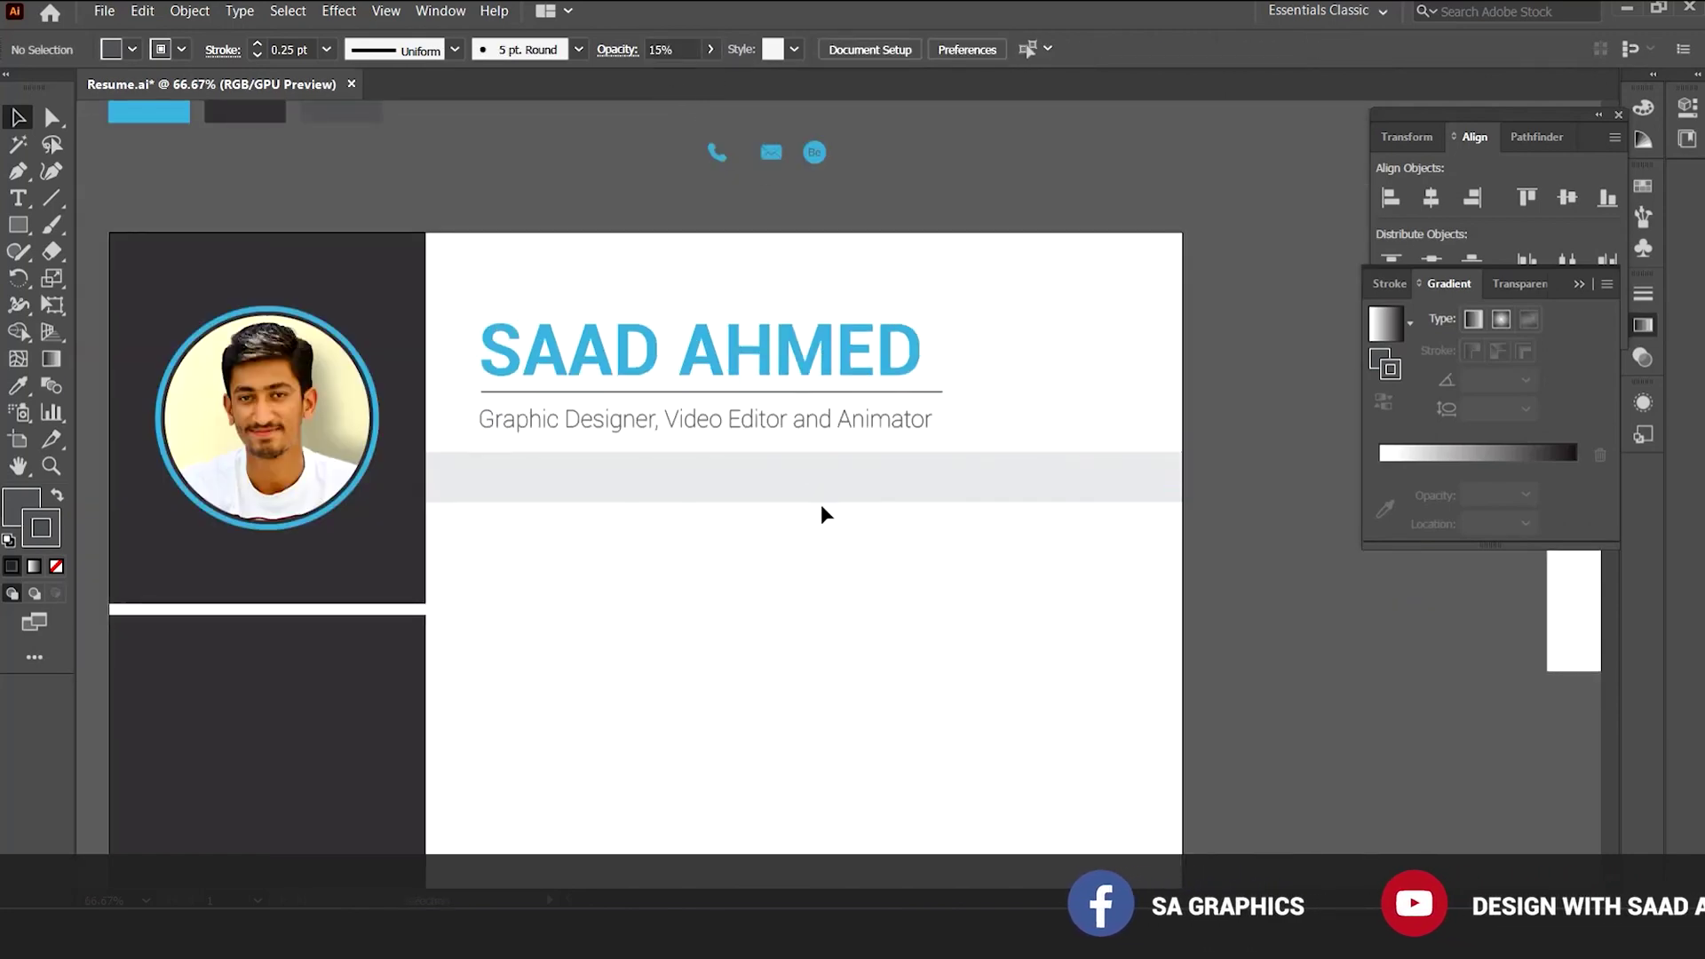
left_click(785, 399, "ctrl")
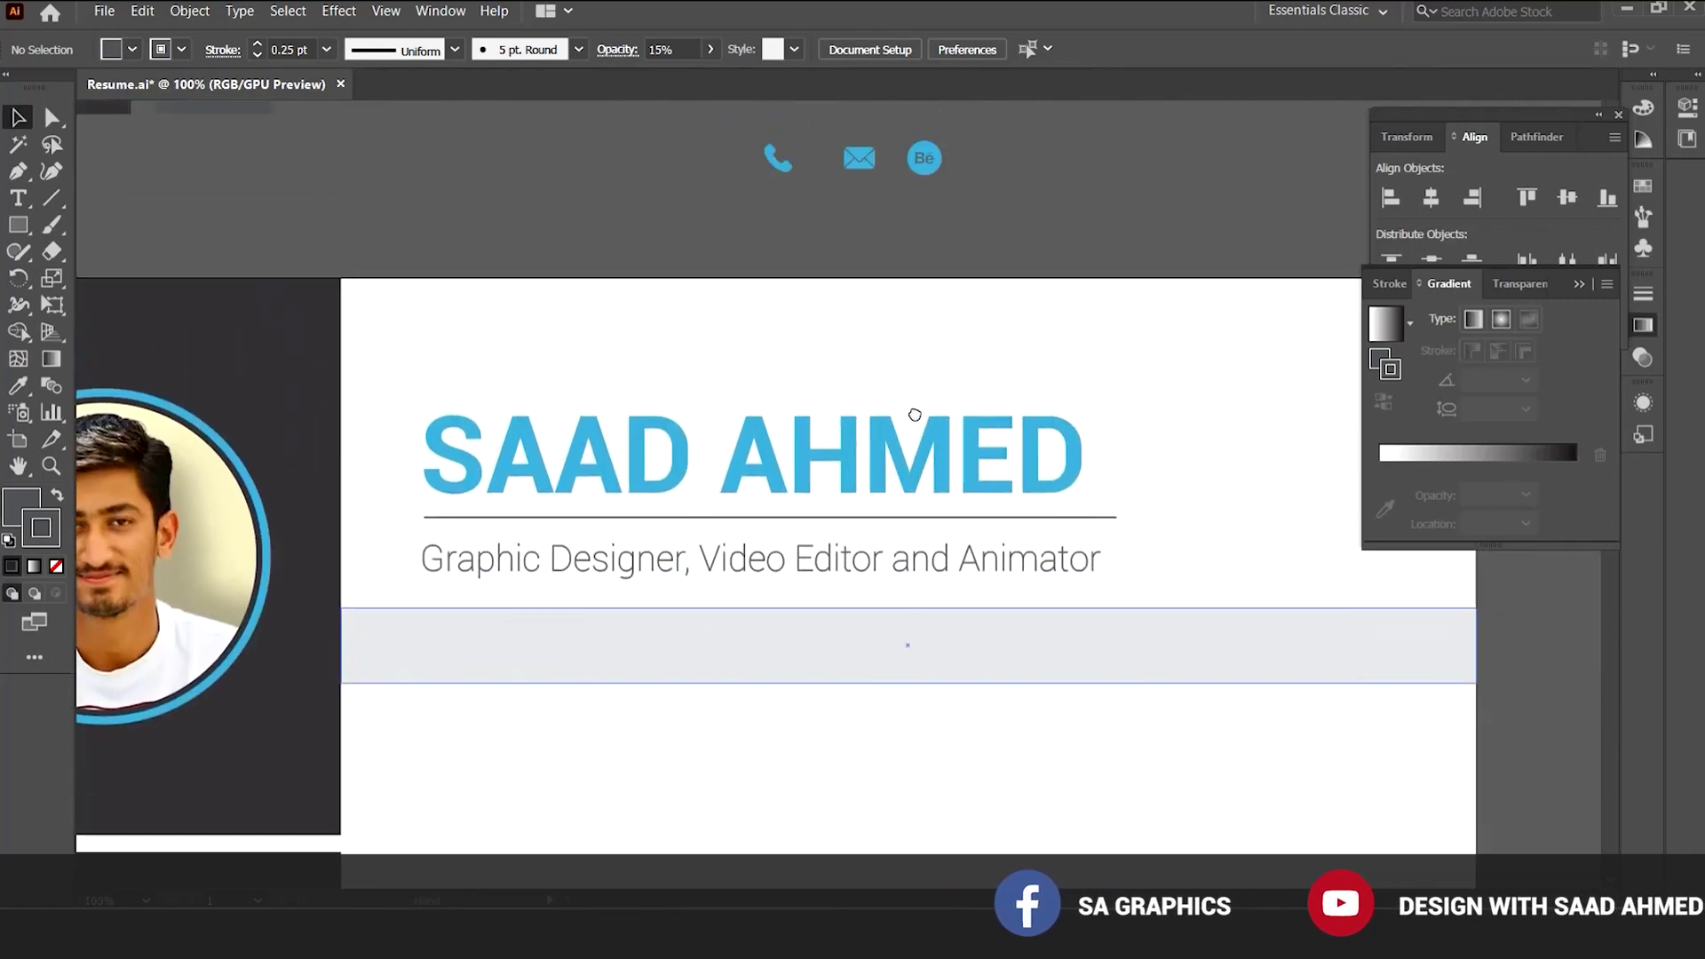
scroll(914, 414, "up", 1)
left_click_drag(712, 163, 824, 222)
left_click(902, 269)
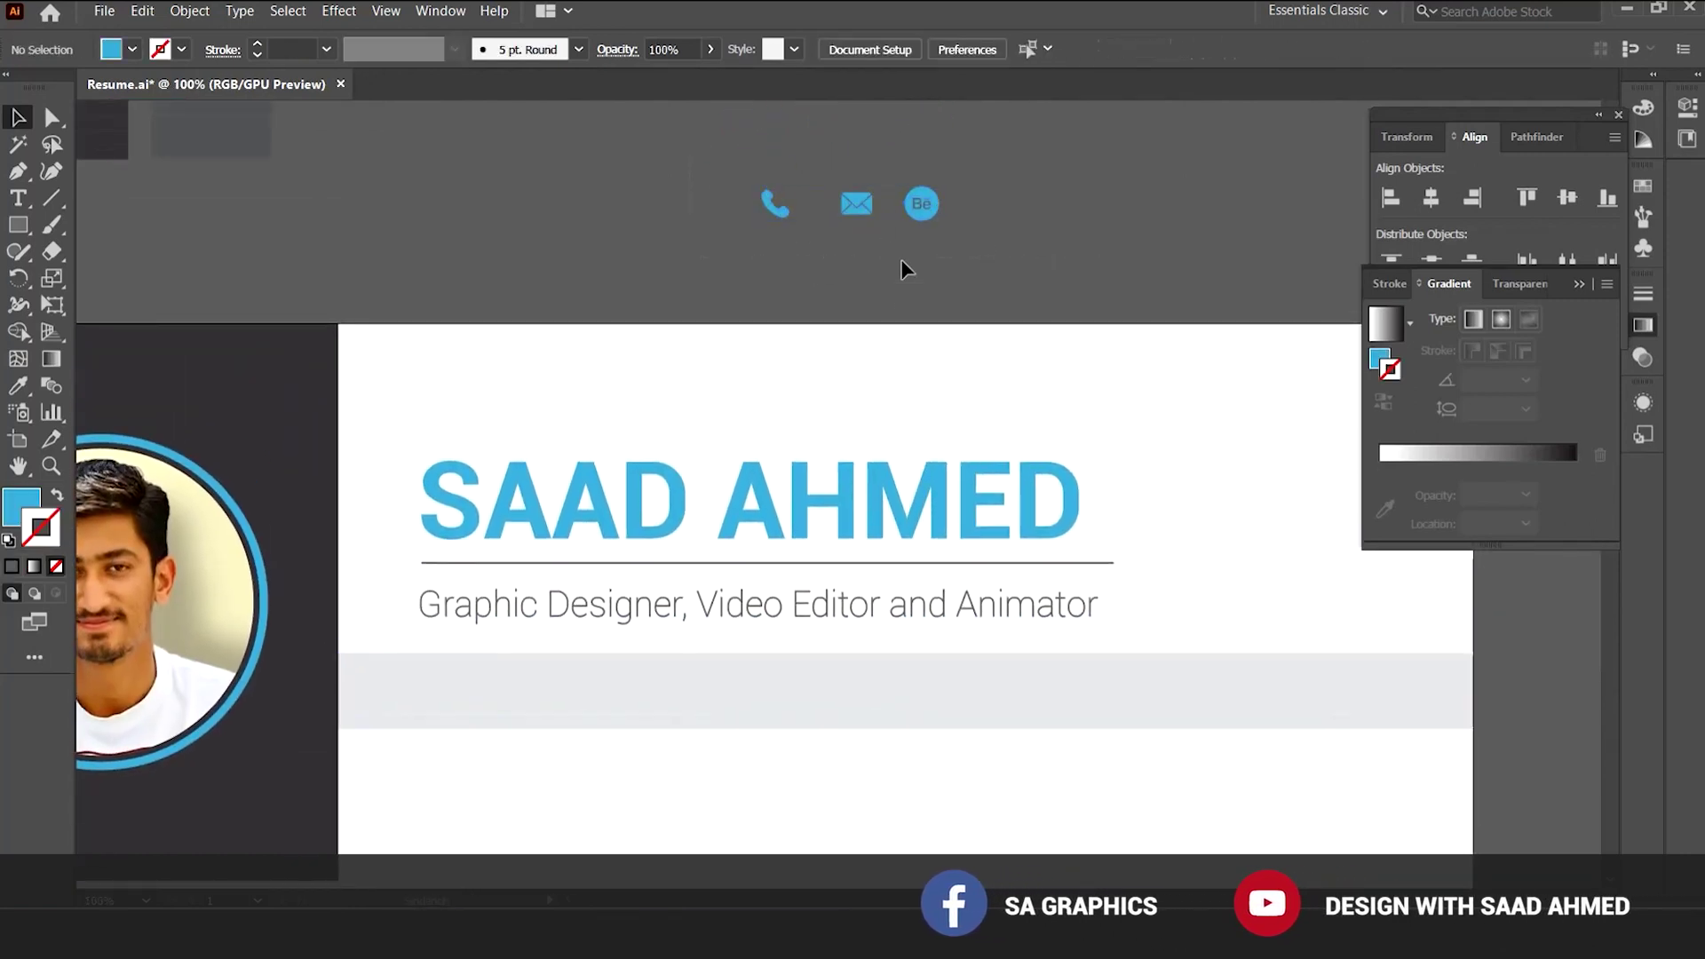
left_click_drag(721, 168, 1019, 249)
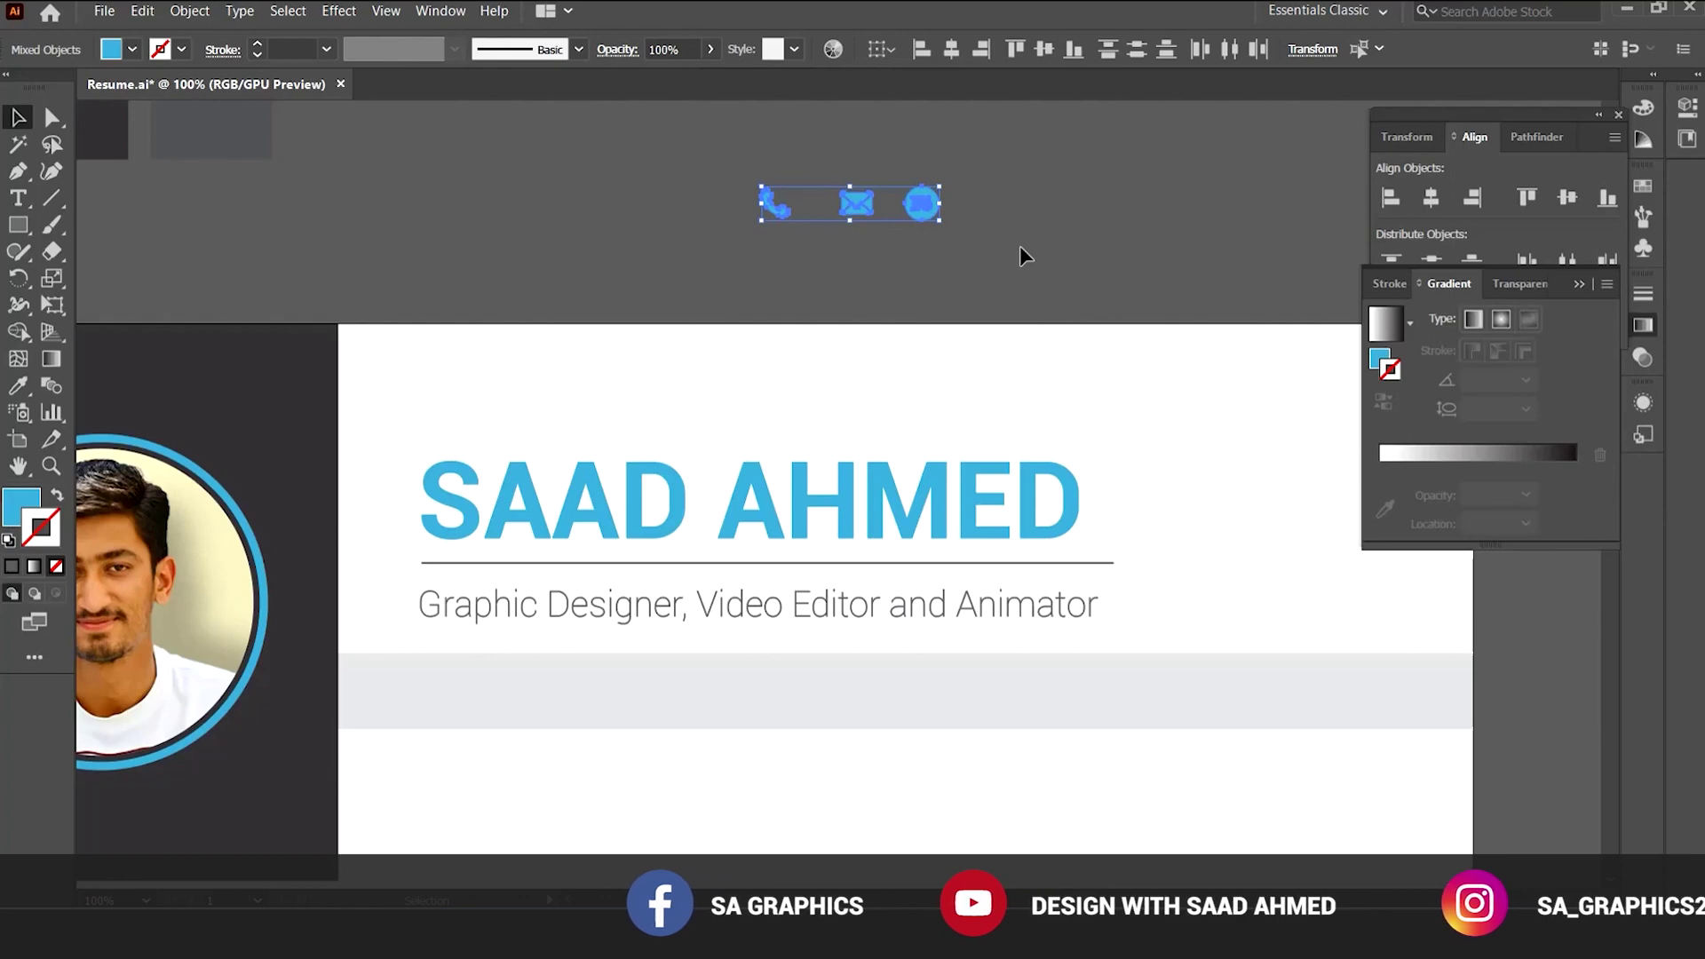
left_click(871, 335)
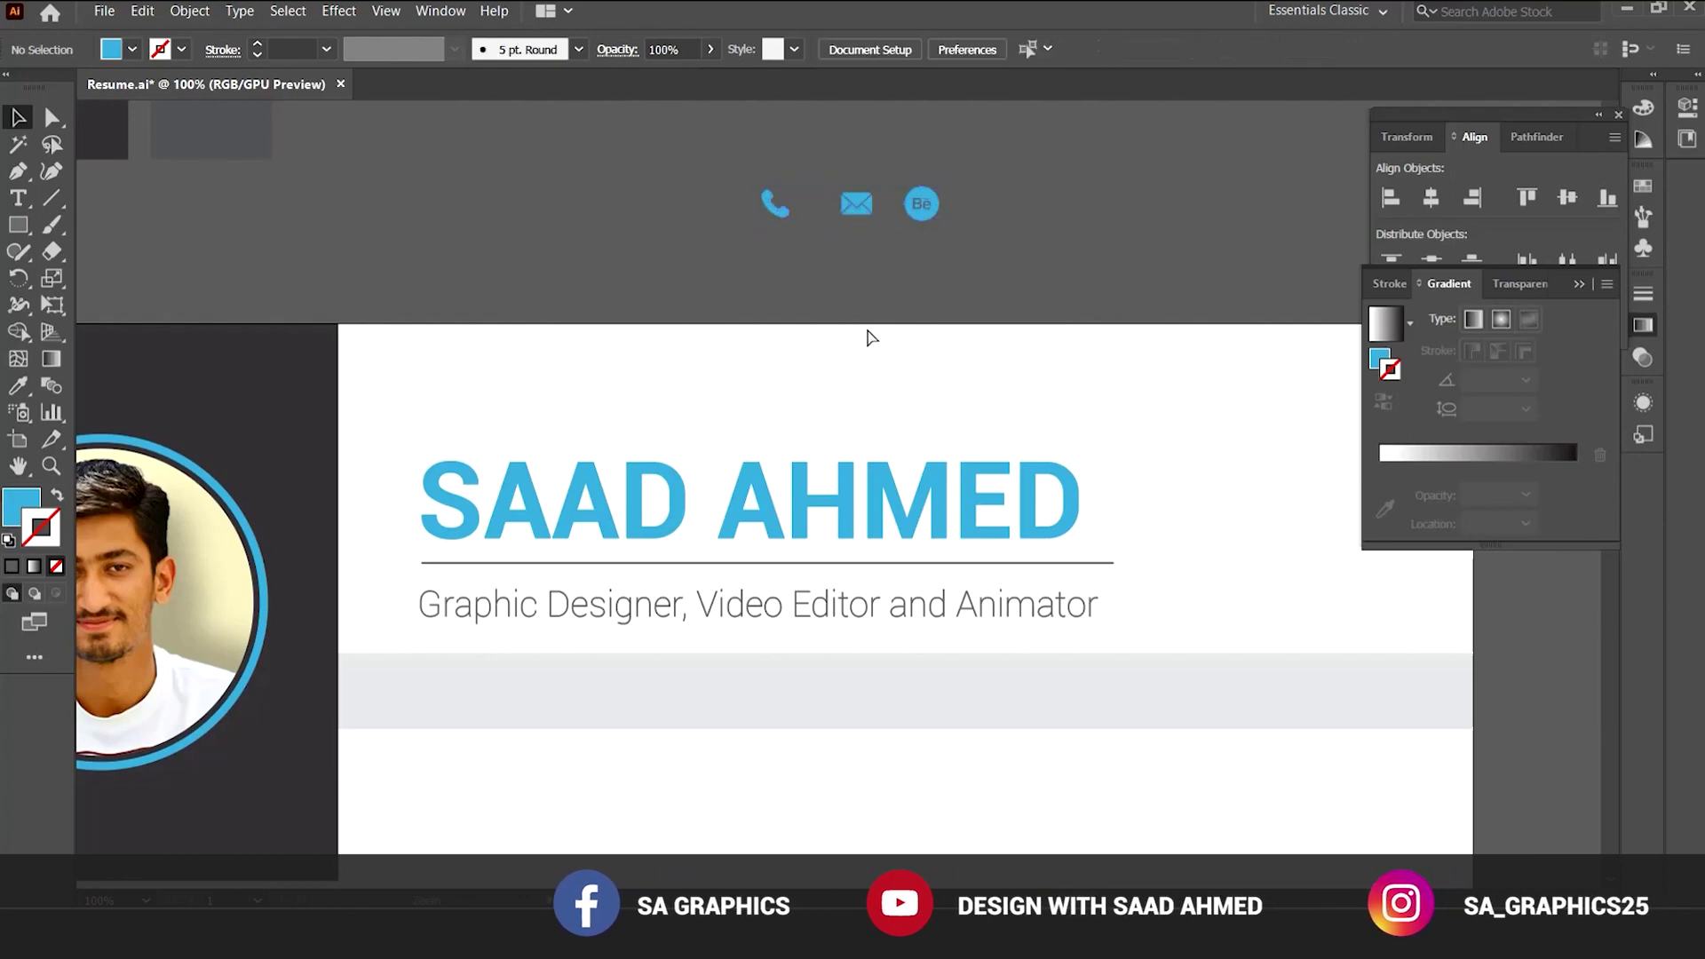